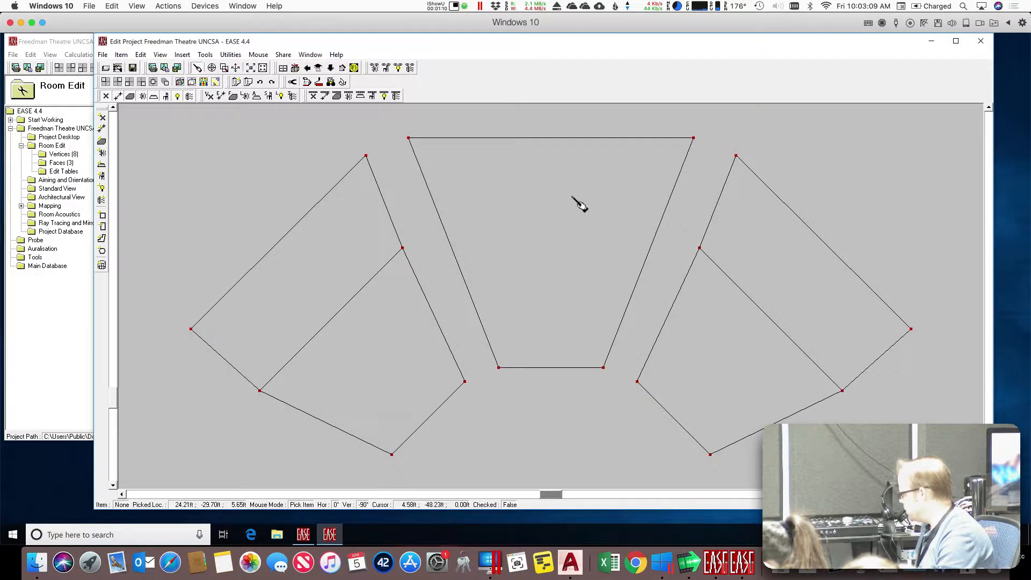
pyautogui.click(523, 202)
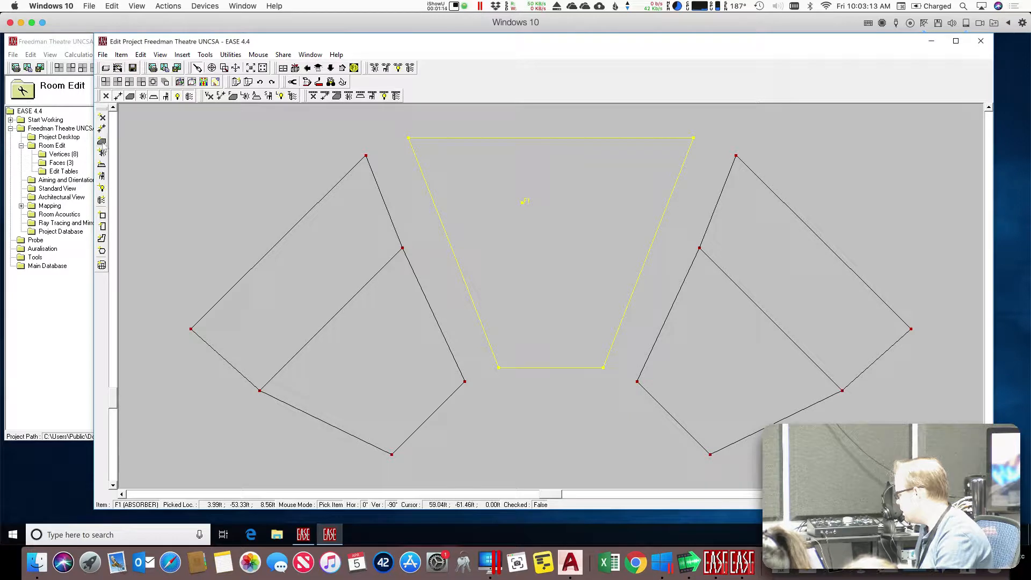
pyautogui.click(718, 298)
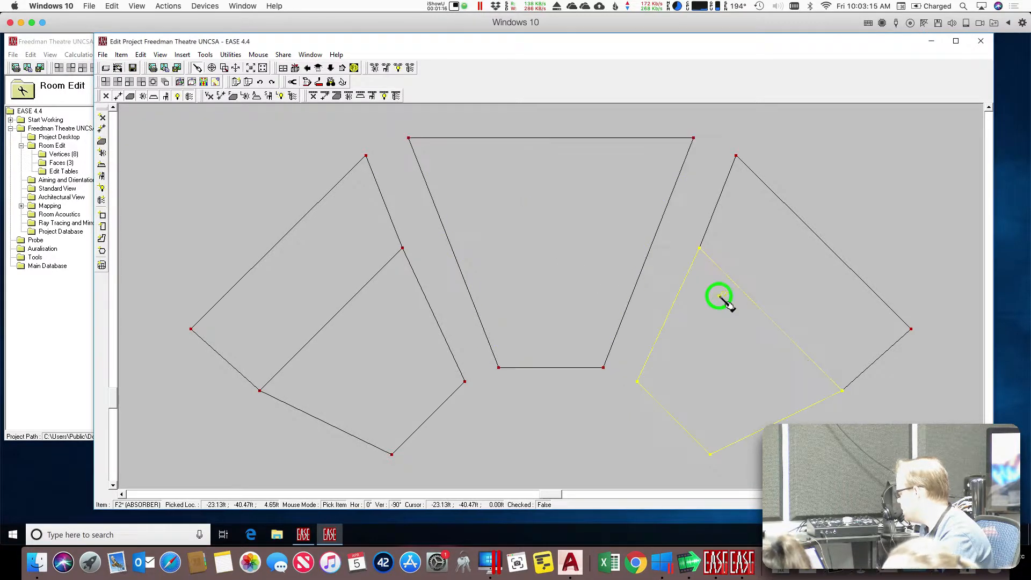
pyautogui.click(763, 264)
pyautogui.click(592, 203)
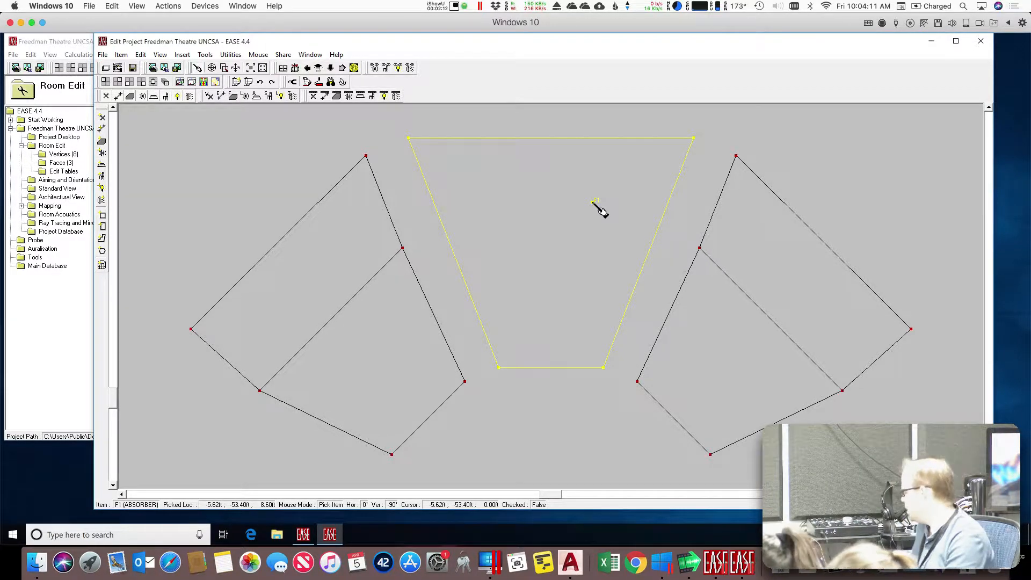
pyautogui.click(484, 122)
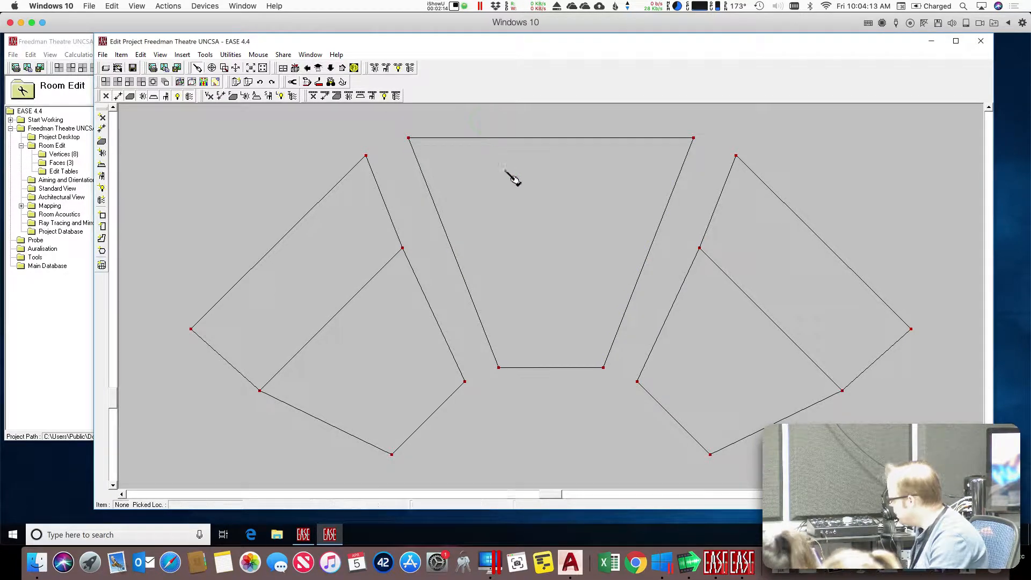
# Step: Create an audience area above the central seating face, accepting the default area settings
pyautogui.click(541, 224)
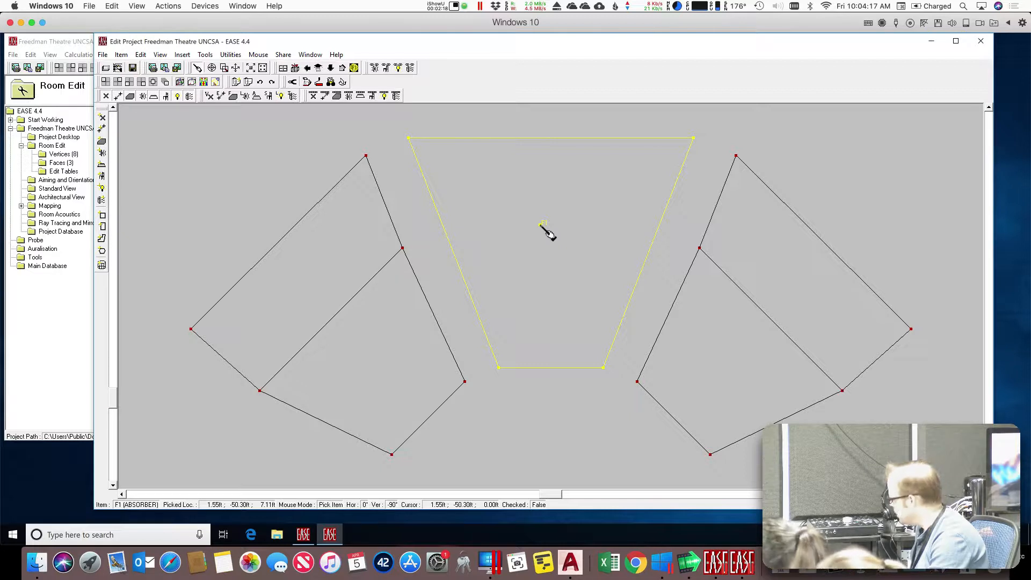
pyautogui.rightClick(541, 225)
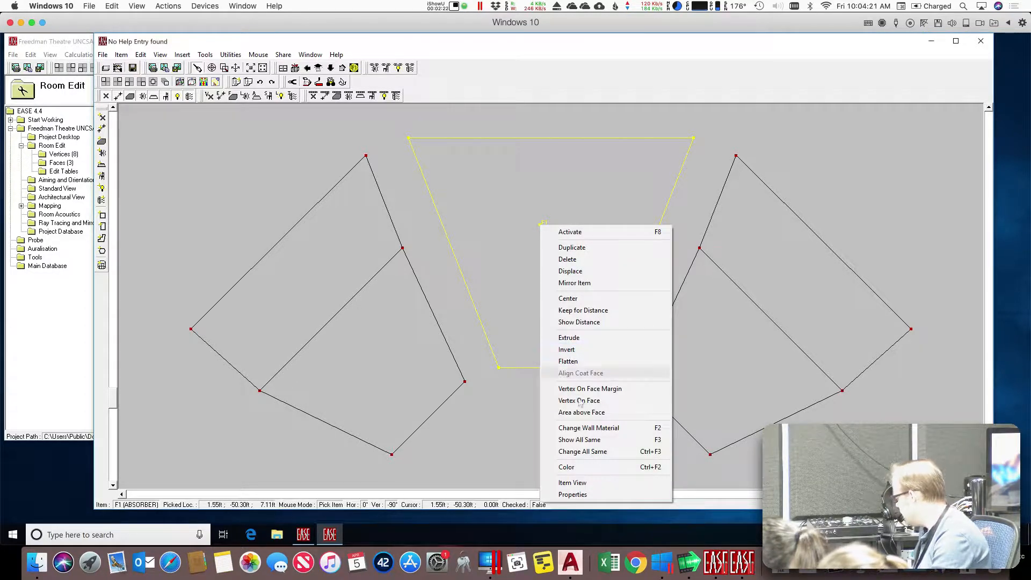
pyautogui.click(618, 415)
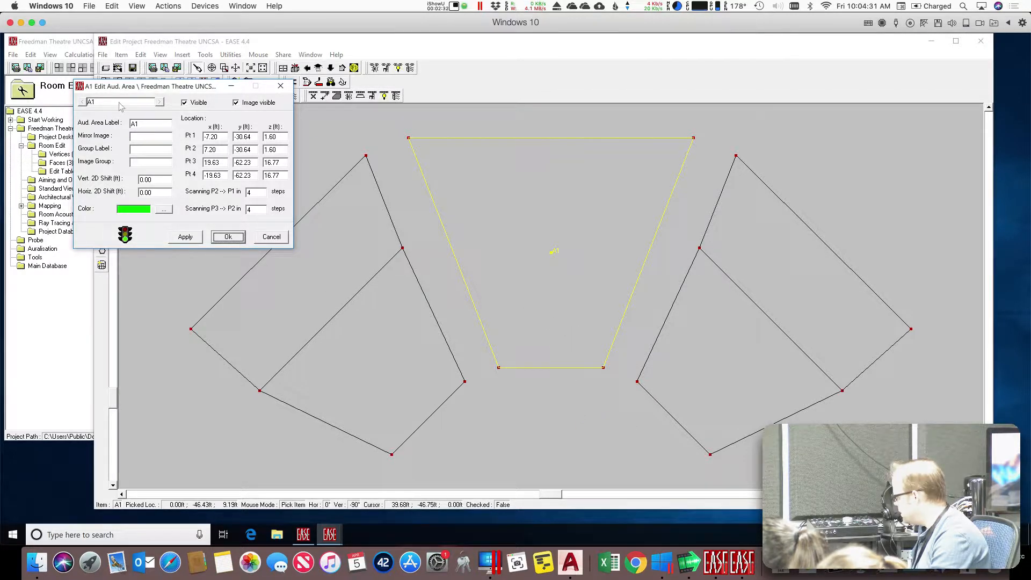
pyautogui.click(229, 237)
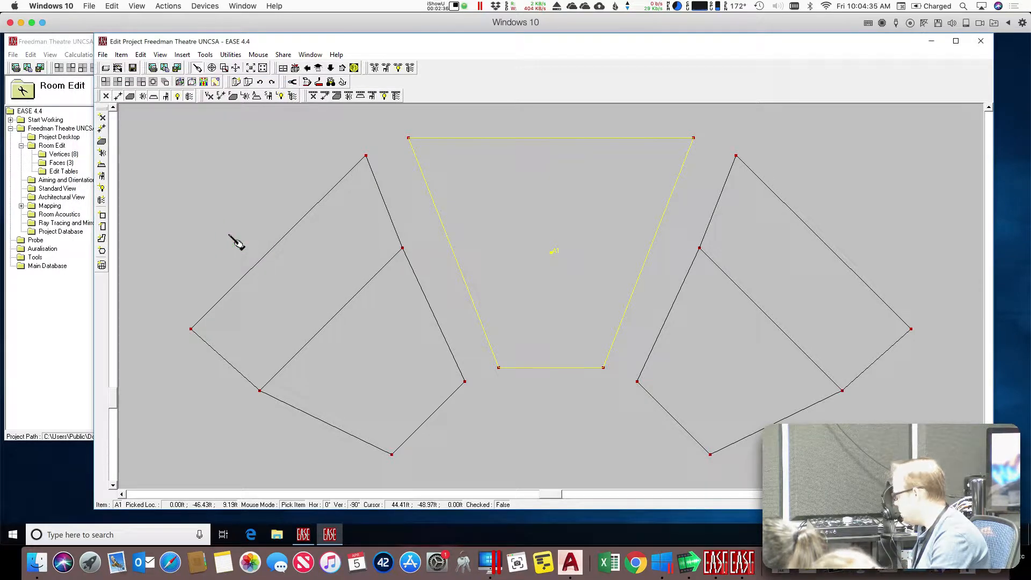
pyautogui.click(342, 67)
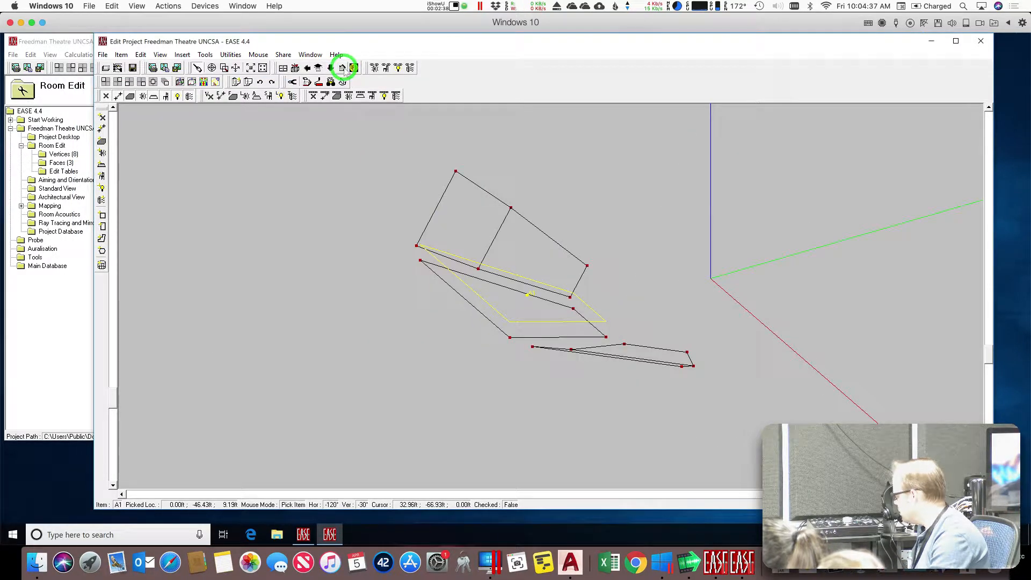
pyautogui.click(516, 330)
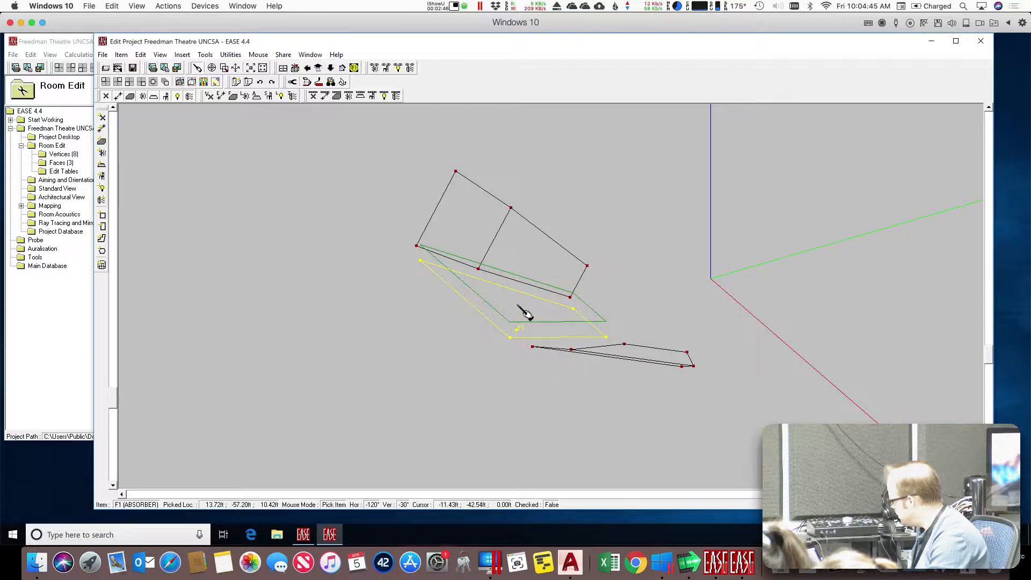
pyautogui.click(519, 306)
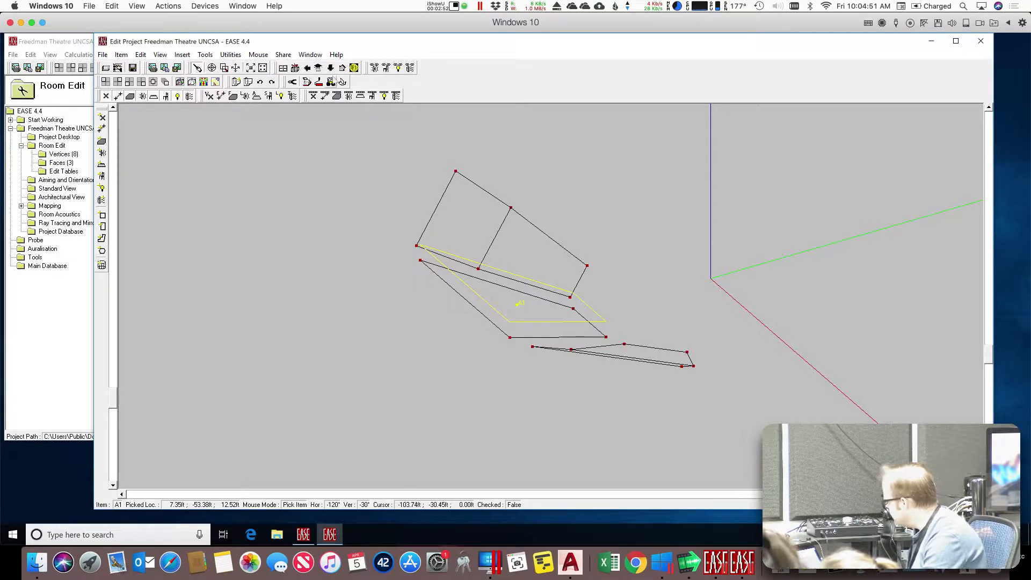
# Step: Create an audience area with its mirror image above the front side seating face, keeping the default settings
pyautogui.click(331, 68)
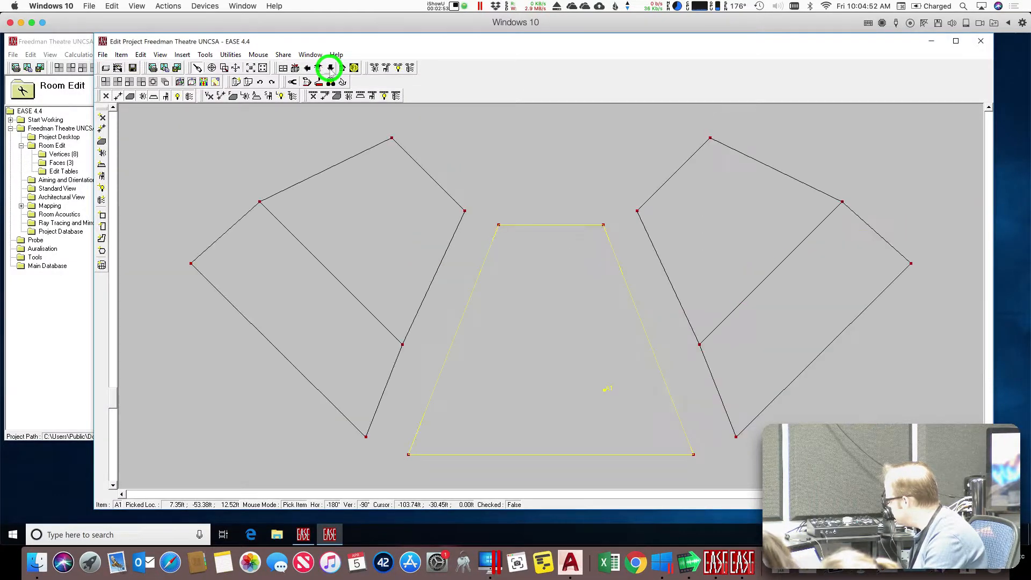
pyautogui.click(718, 208)
pyautogui.rightClick(718, 207)
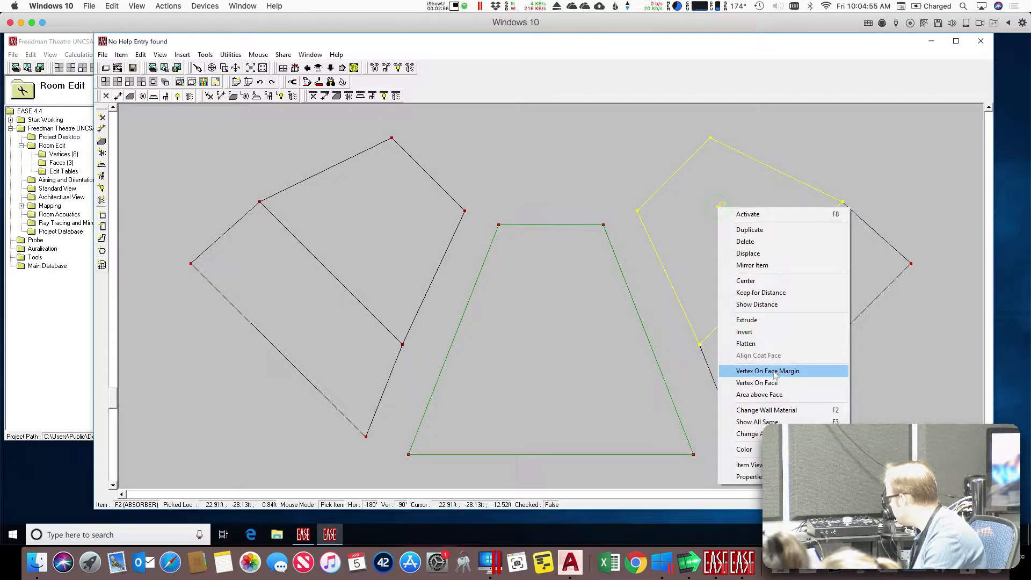
pyautogui.click(772, 393)
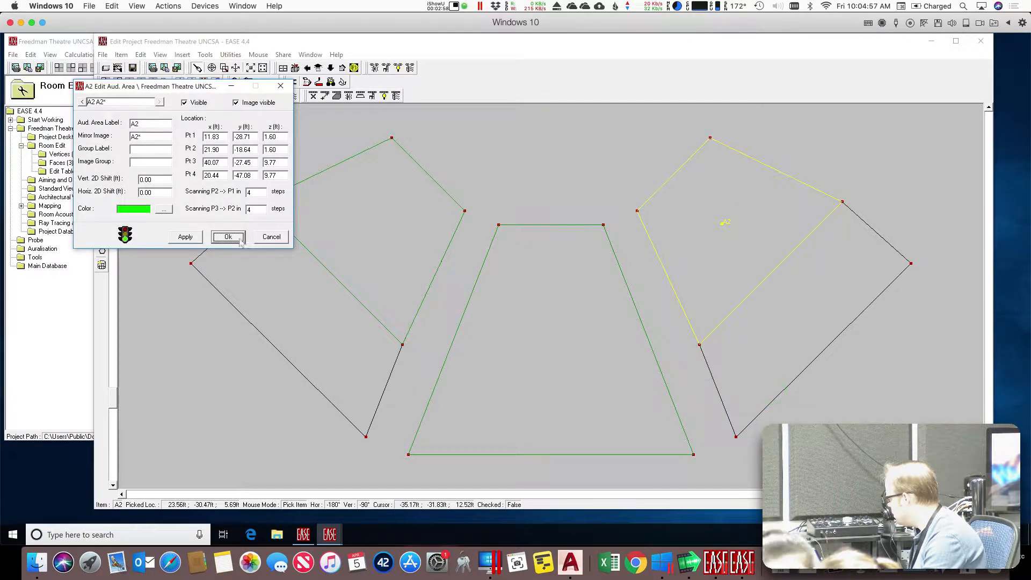
pyautogui.click(228, 236)
# Step: Create an audience area with its mirror image above the rear side seating face, keeping the default settings
pyautogui.click(787, 314)
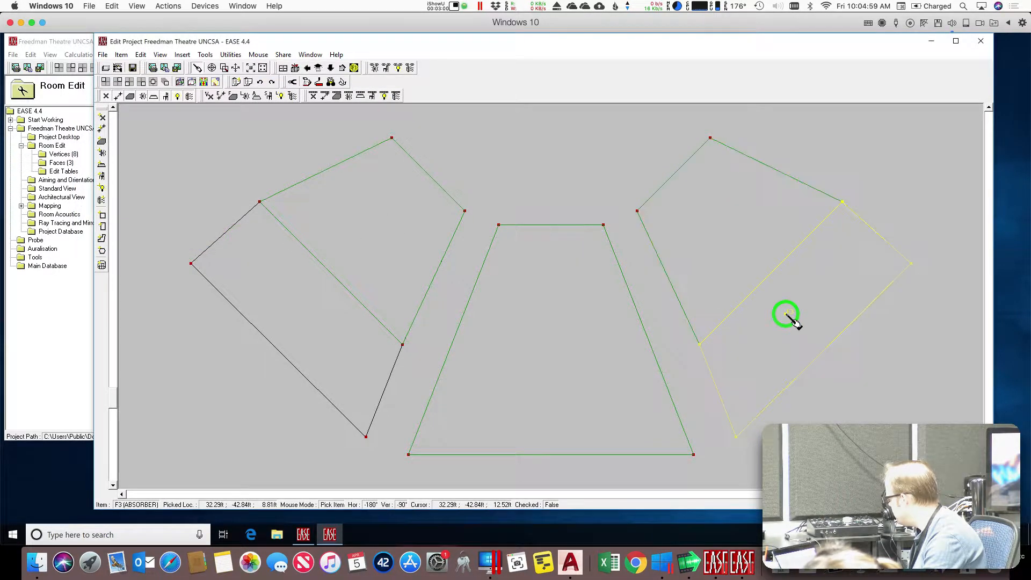
pyautogui.rightClick(787, 315)
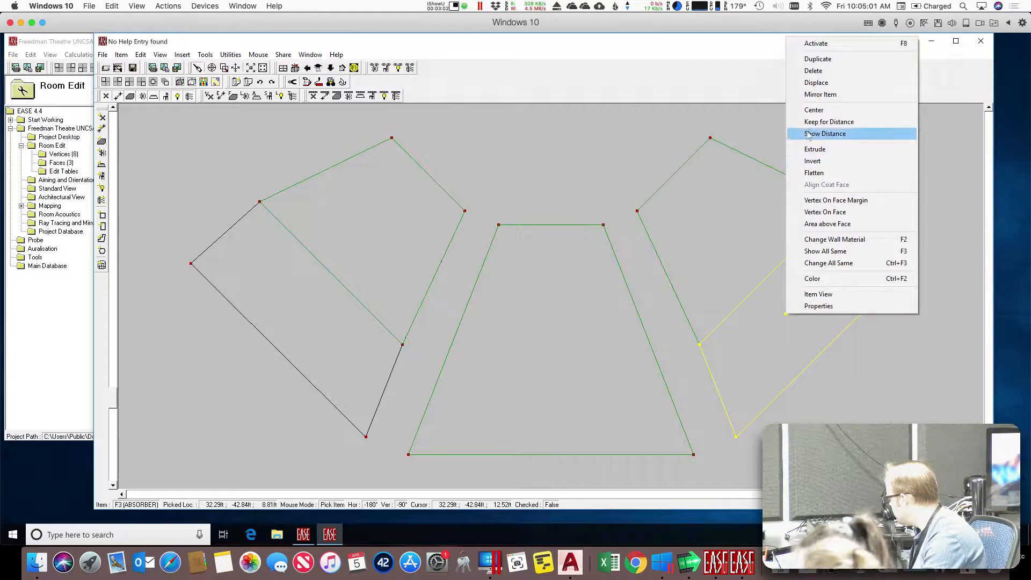
pyautogui.click(841, 230)
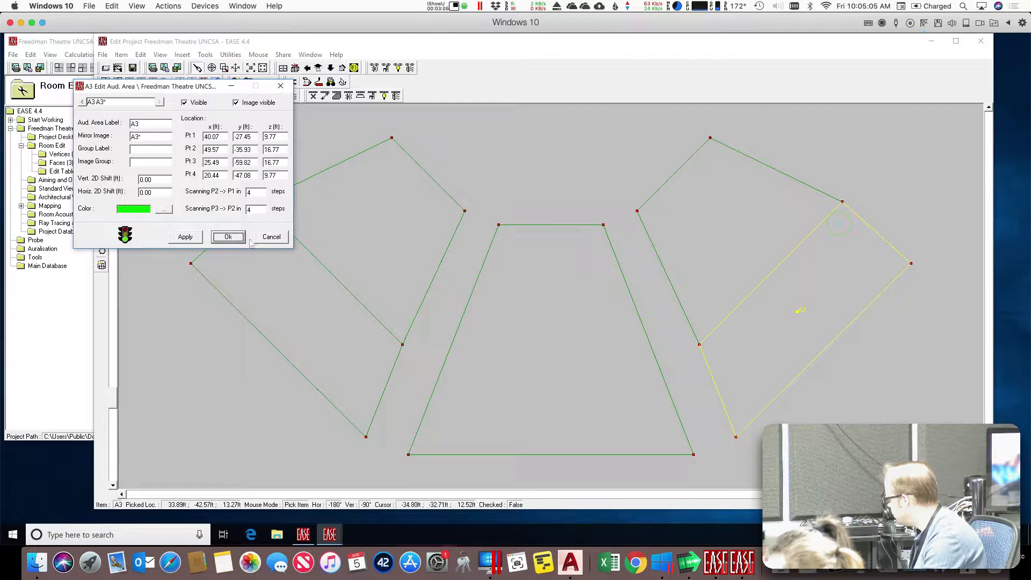
pyautogui.click(228, 236)
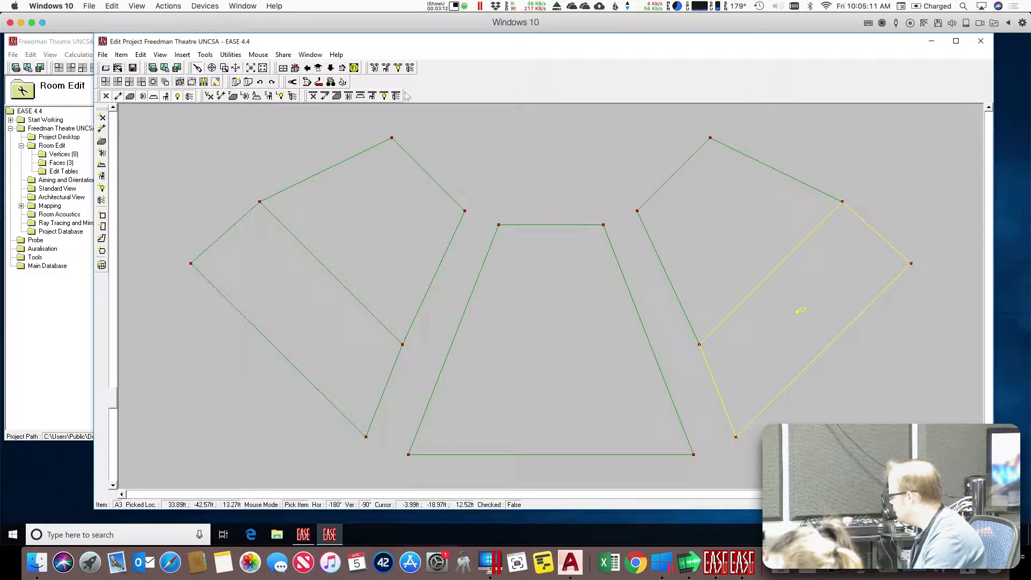
pyautogui.click(342, 67)
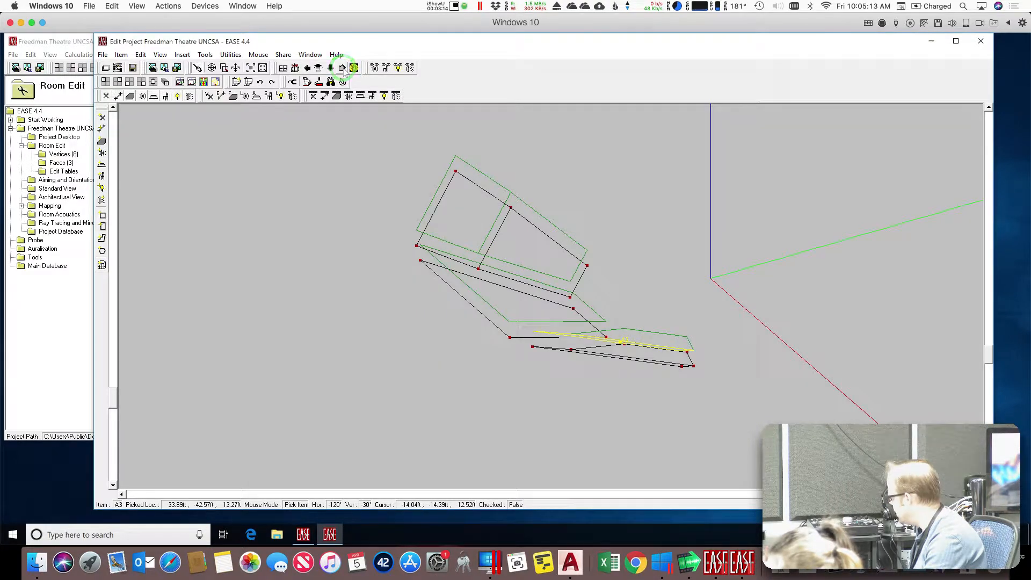
pyautogui.click(342, 68)
pyautogui.click(342, 68)
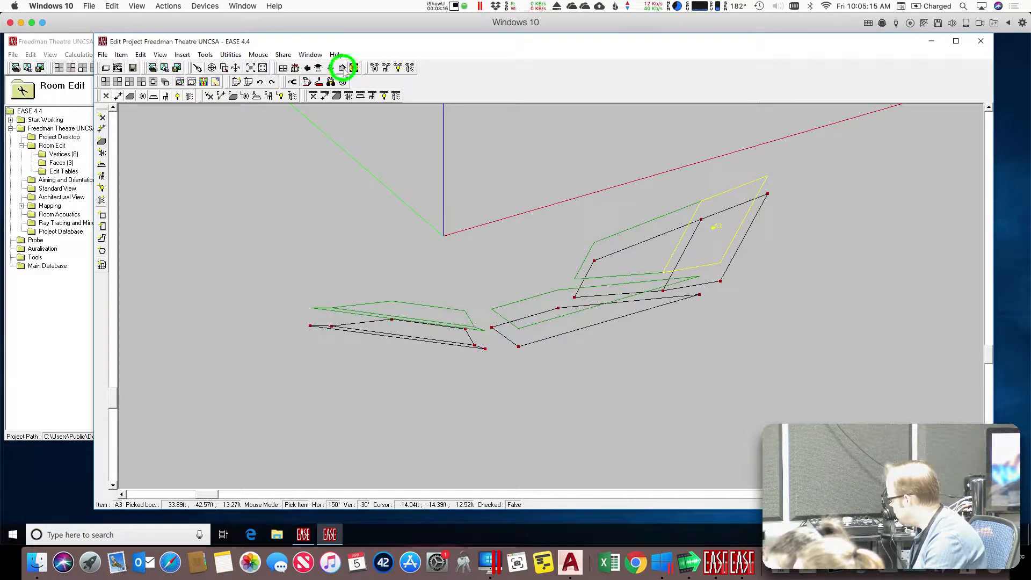
pyautogui.click(342, 68)
pyautogui.click(342, 68)
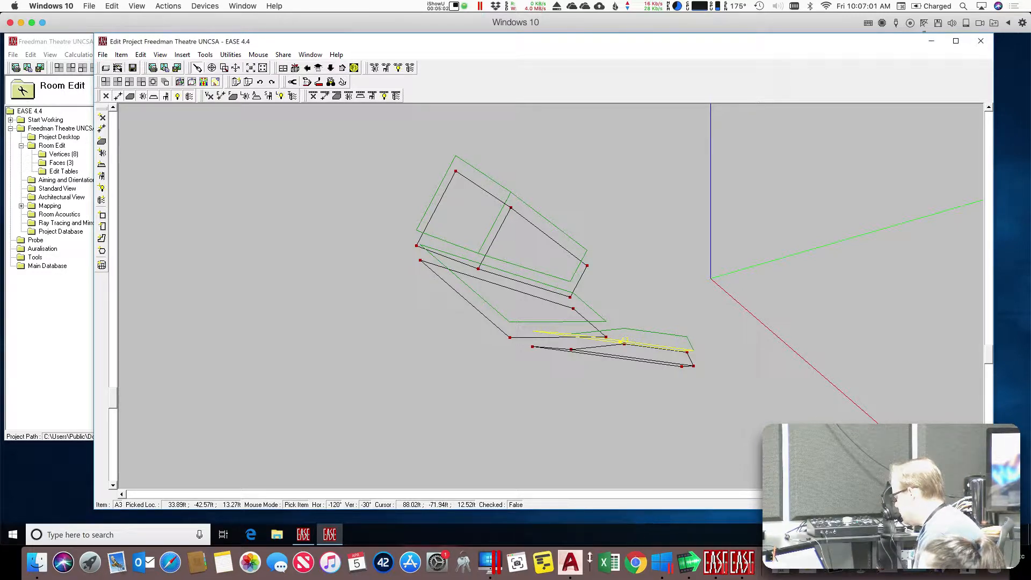
# Step: Switch to AutoCAD and place a point at about 24.59, -4.53 in the theatre section, just below the magenta-hatched circle
pyautogui.click(571, 562)
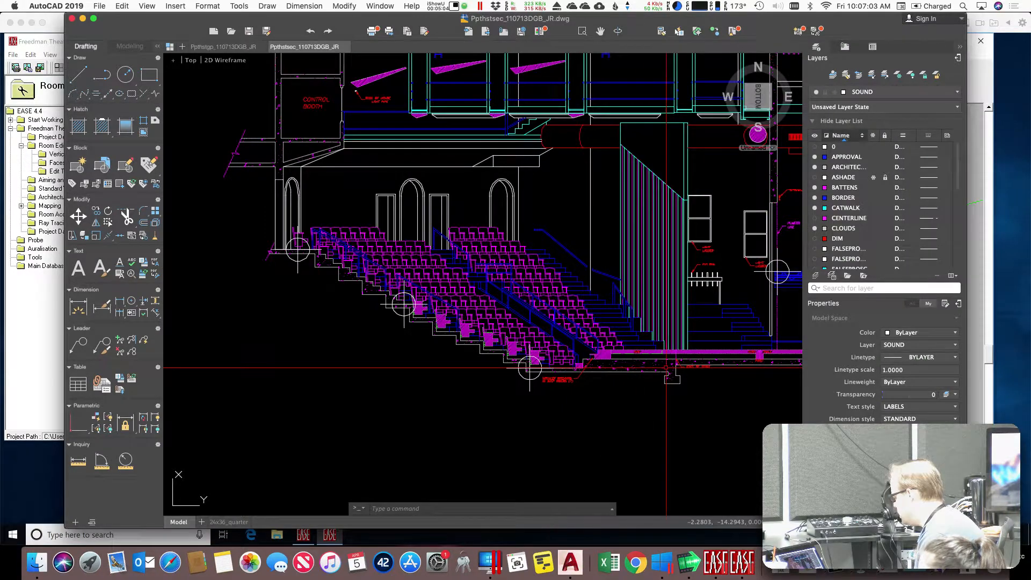
pyautogui.moveTo(649, 419); pyautogui.dragTo(571, 446, button='middle')
pyautogui.moveTo(652, 166); pyautogui.dragTo(575, 162, button='middle')
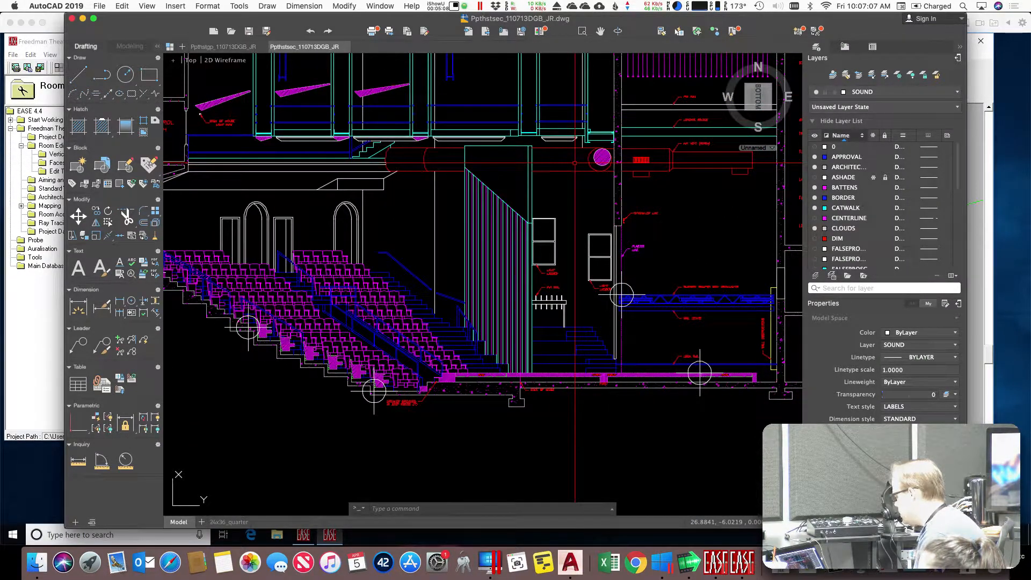
pyautogui.scroll(4, 575, 162)
pyautogui.scroll(-1, 575, 163)
pyautogui.moveTo(650, 92); pyautogui.dragTo(574, 163, button='middle')
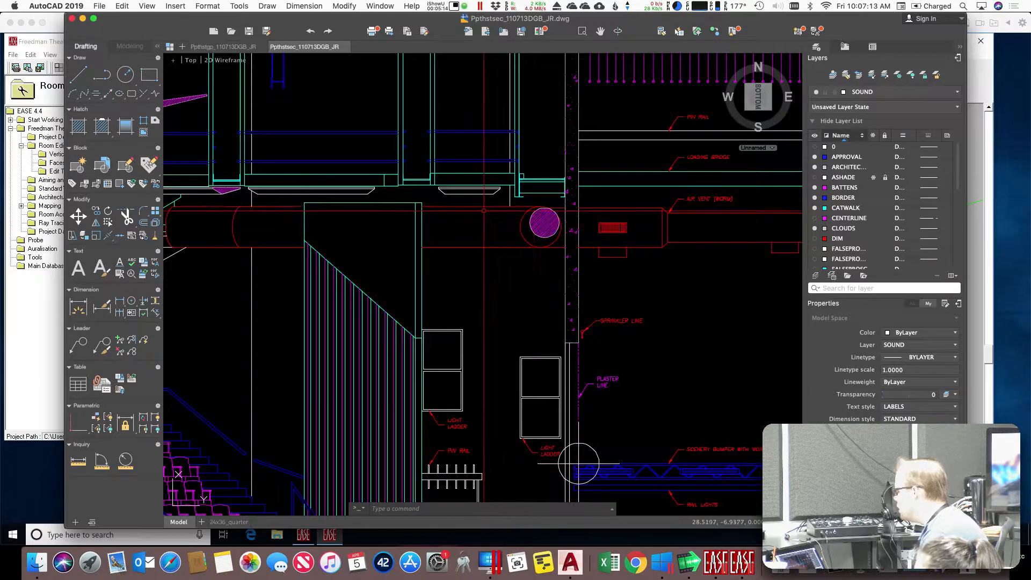
pyautogui.write('p')
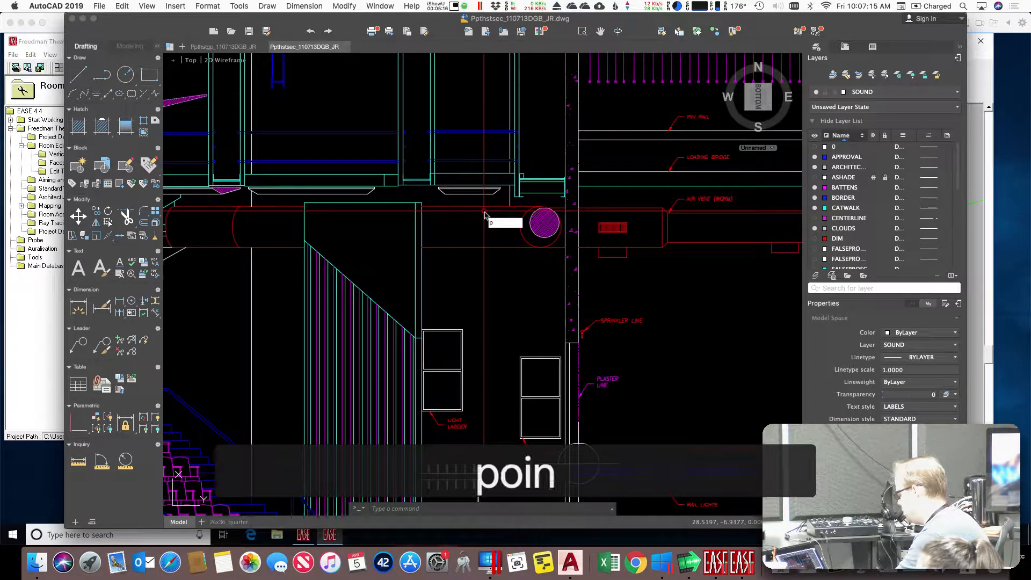
pyautogui.write('oint')
pyautogui.press('Return')
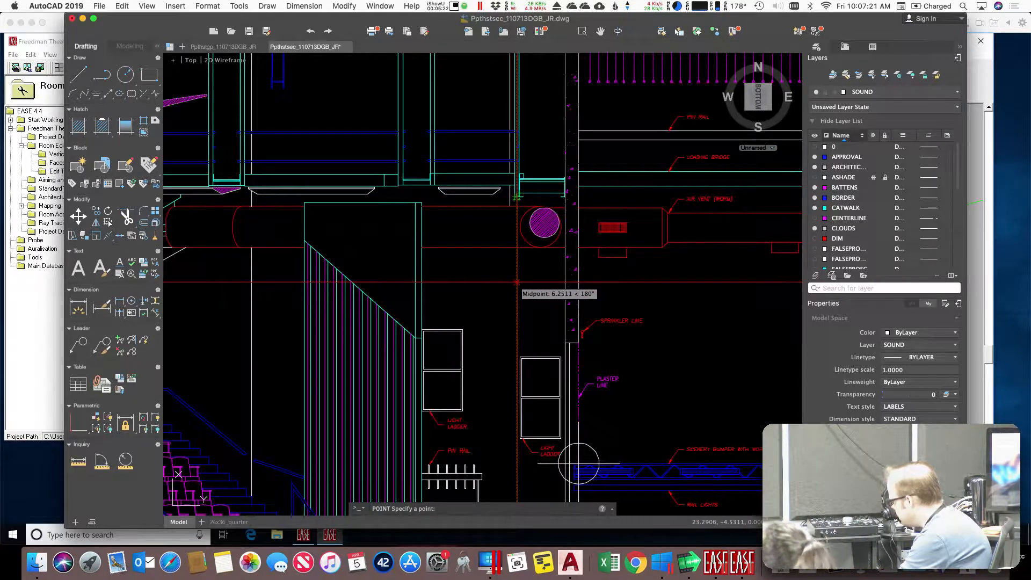
pyautogui.click(516, 264)
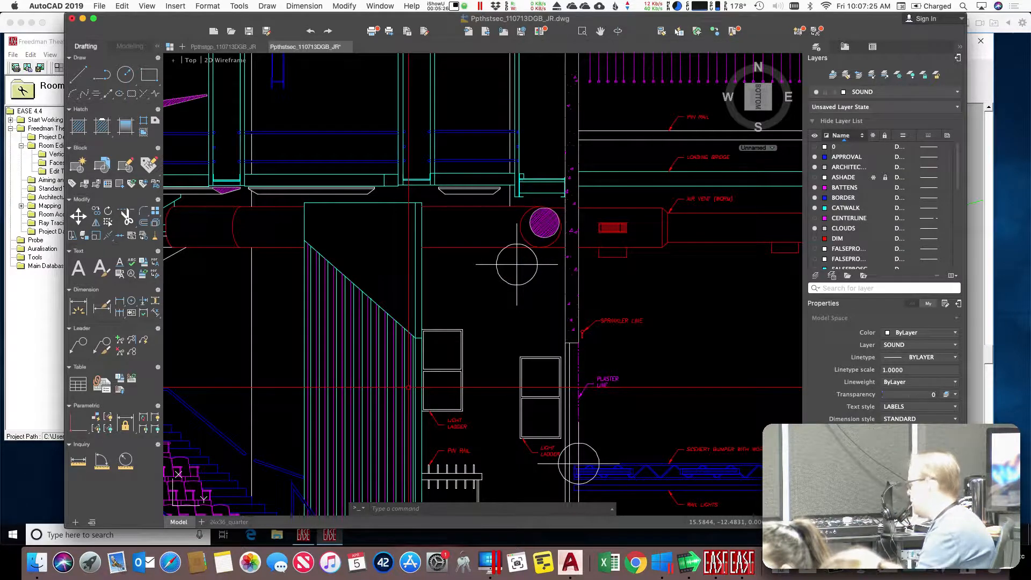
# Step: Select the new point in the section drawing and check its coordinates
pyautogui.click(531, 277)
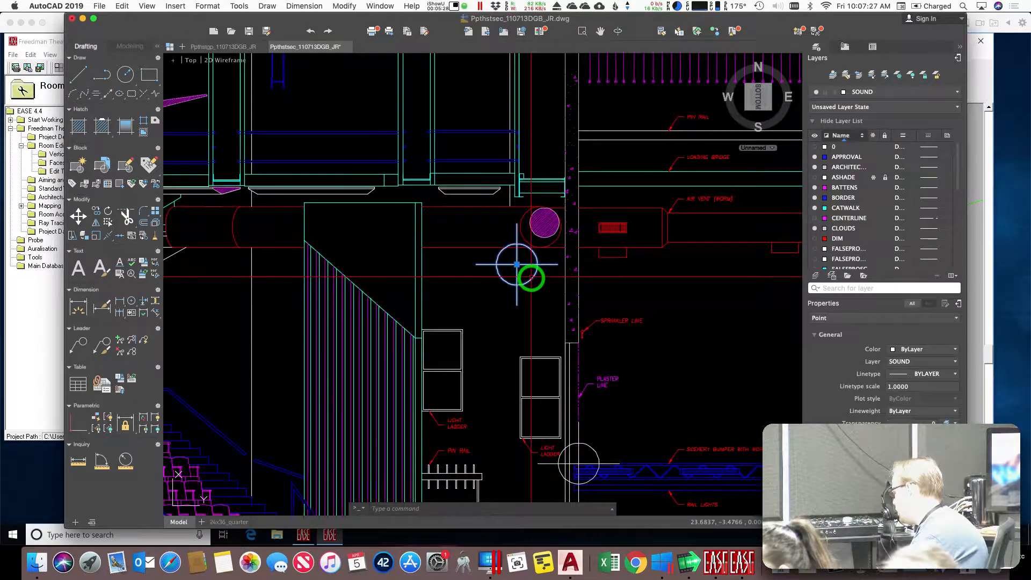
pyautogui.click(517, 264)
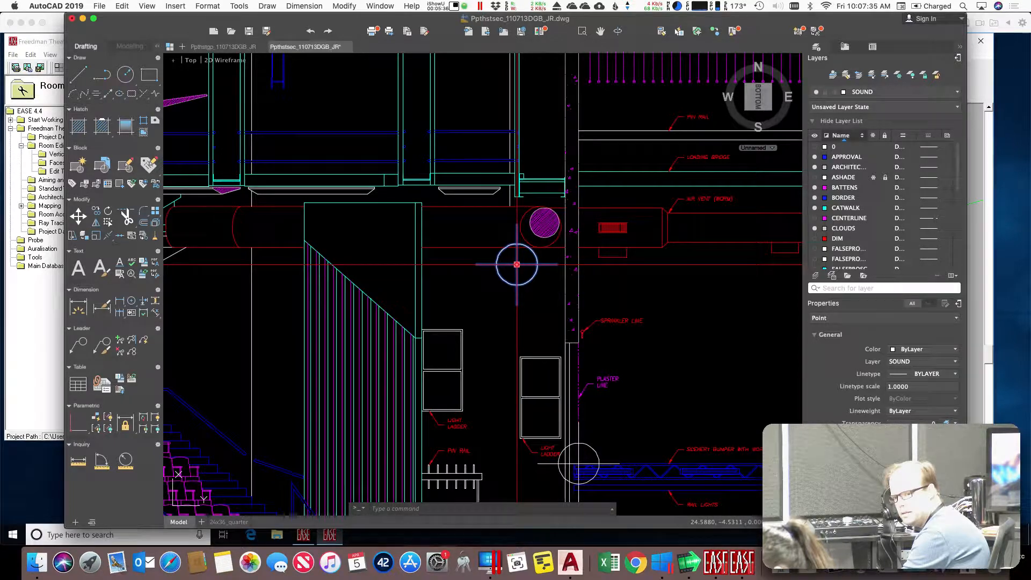
pyautogui.press('Escape')
# Step: Switch back to EASE and insert a loudspeaker in the open space in front of the seating areas
pyautogui.press('super+Tab')
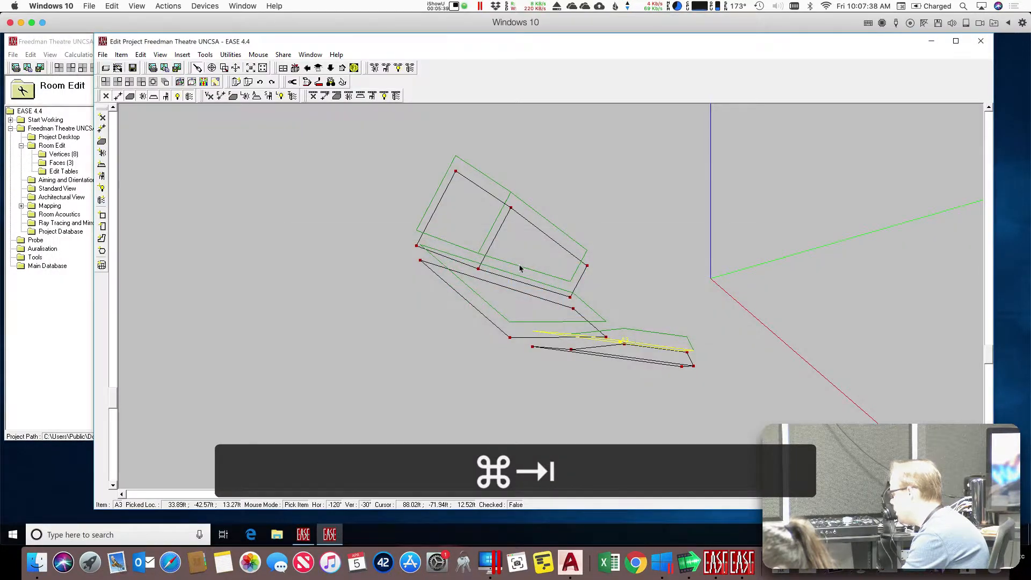
pyautogui.click(315, 353)
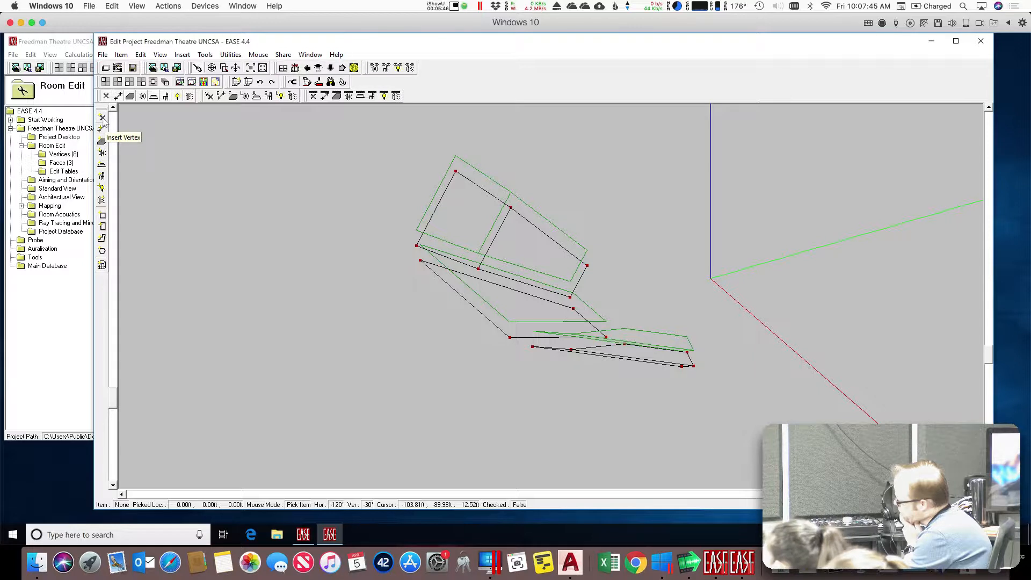
pyautogui.click(102, 154)
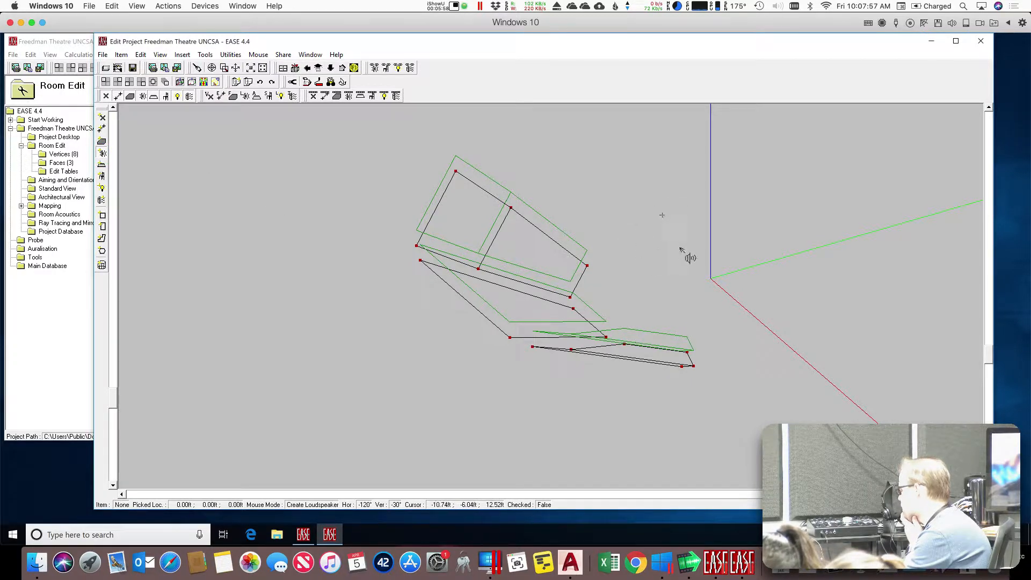
pyautogui.click(672, 244)
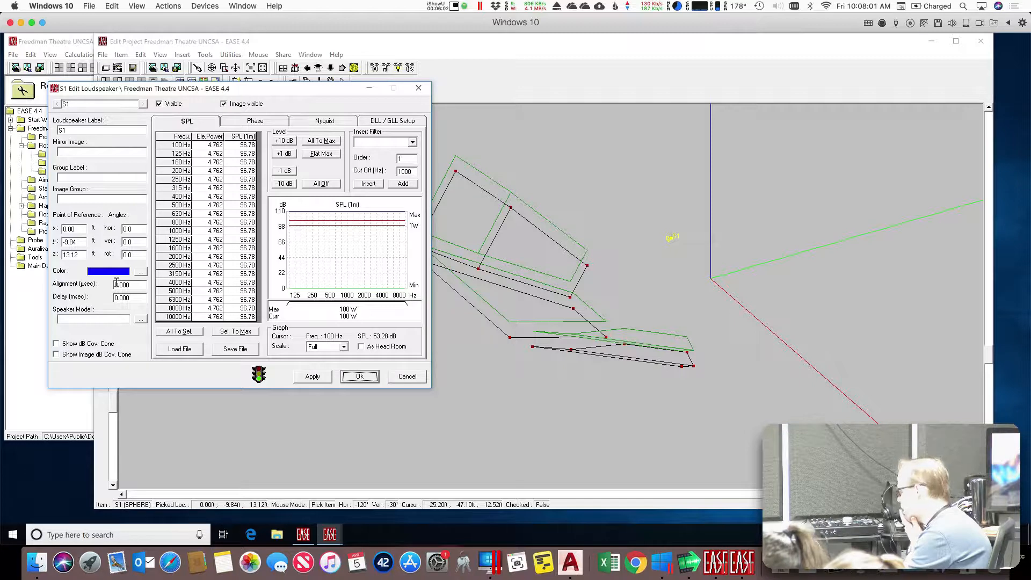
# Step: Check the point's coordinates in the AutoCAD section, then switch back to EASE and set the loudspeaker's y coordinate to -4.5311 ft
pyautogui.press('super+Tab')
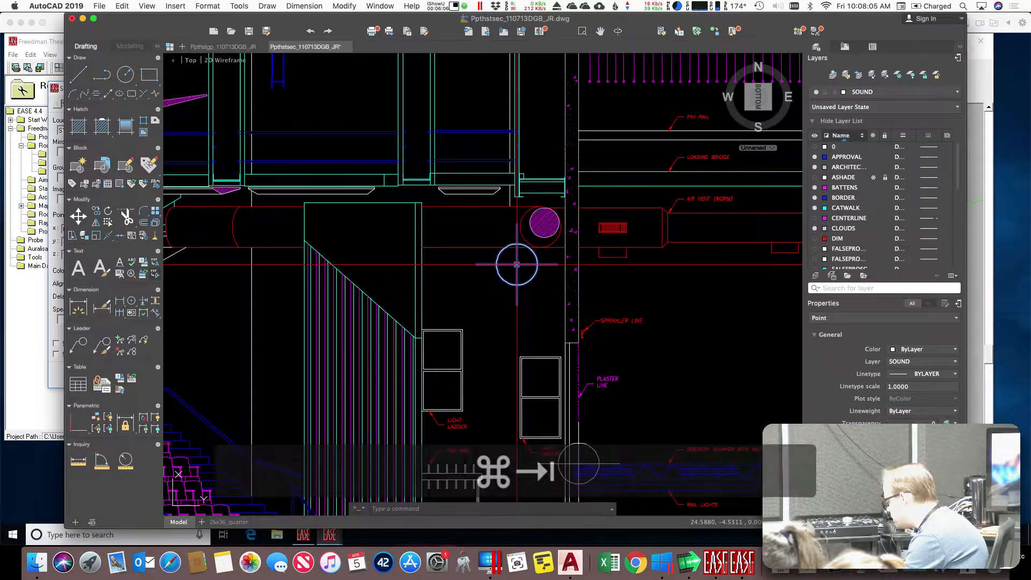
pyautogui.press('super+Tab')
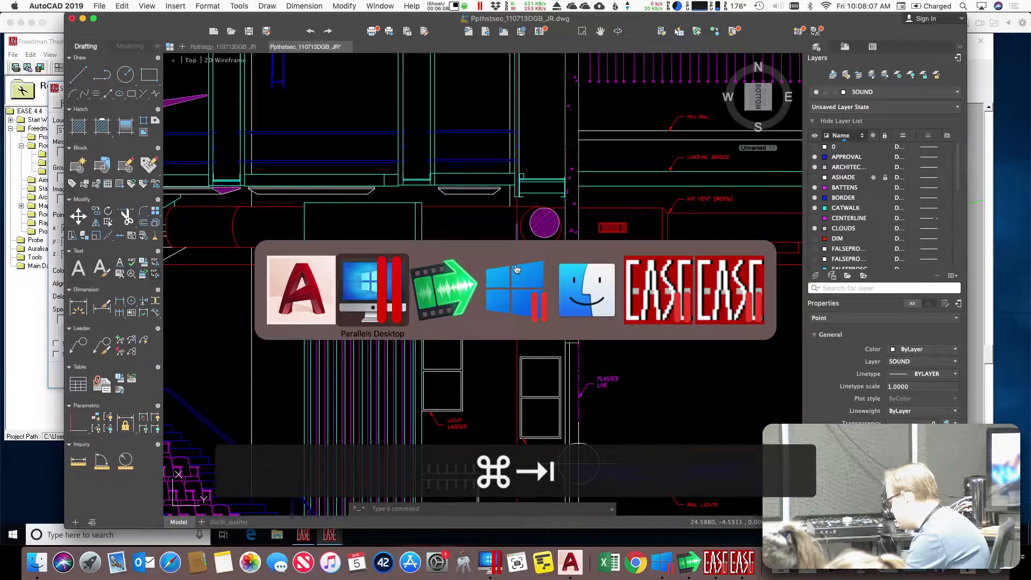
pyautogui.press('super+Tab')
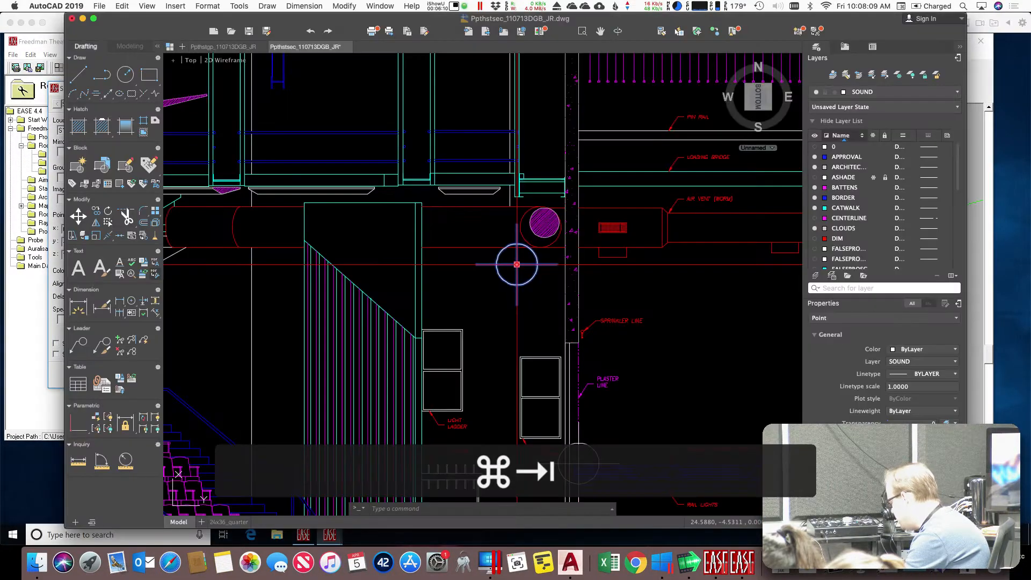
pyautogui.press('super+Tab')
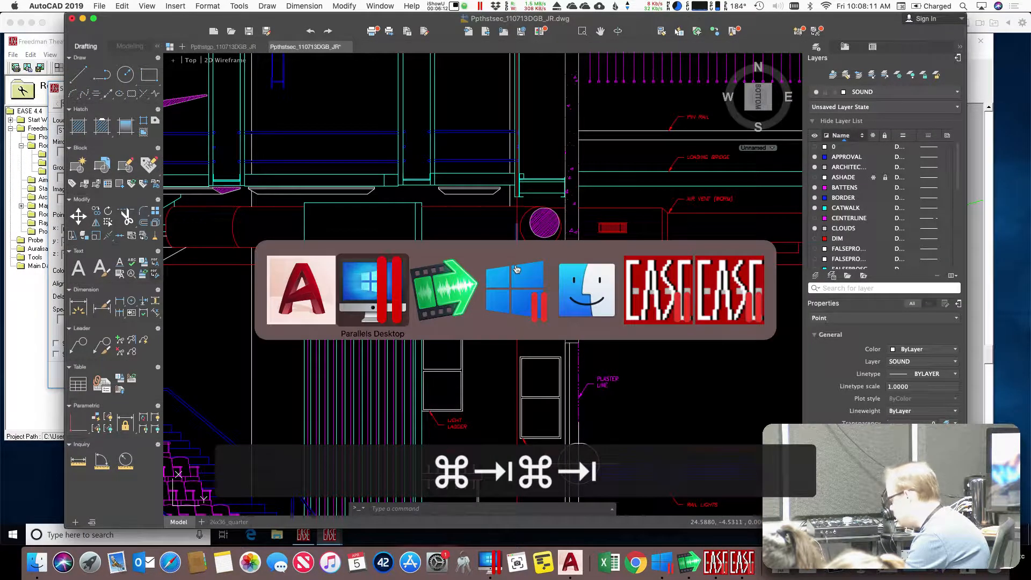
pyautogui.click(516, 269)
pyautogui.doubleClick(80, 241)
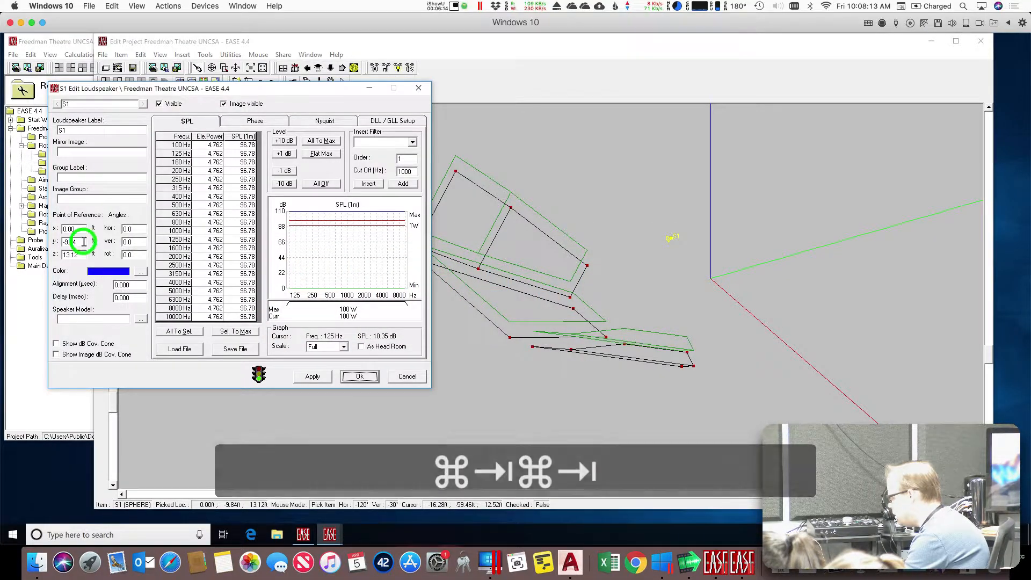
pyautogui.write('-4')
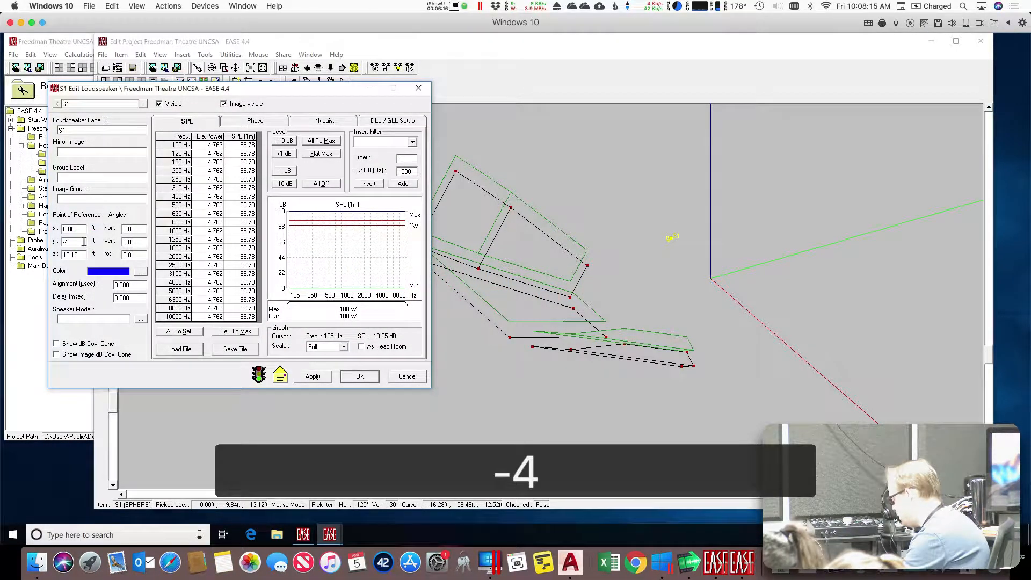
pyautogui.write('.5311')
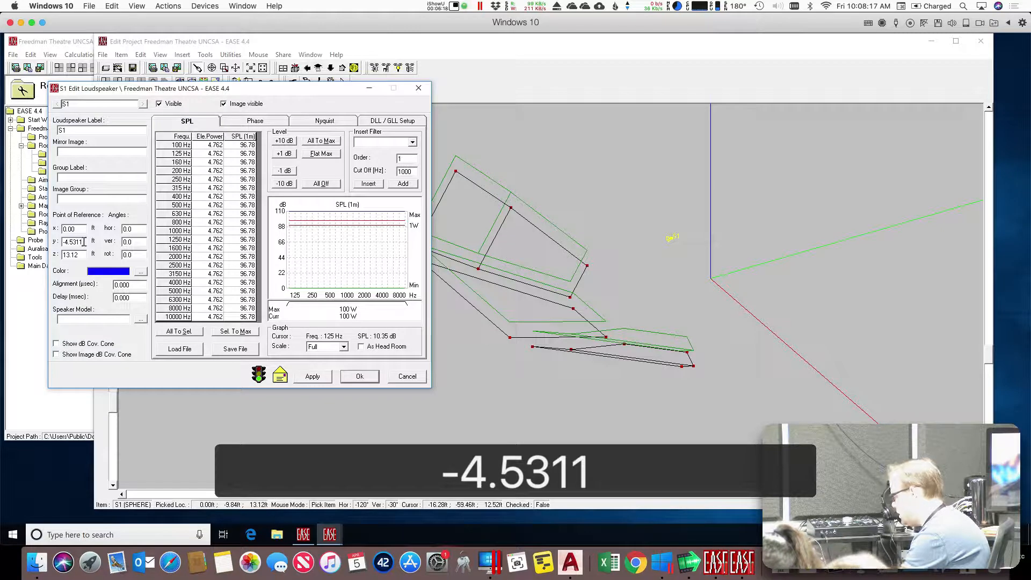
# Step: Recheck the point's height in AutoCAD and set the loudspeaker's z coordinate to 24.5880 ft in EASE
pyautogui.press('Tab')
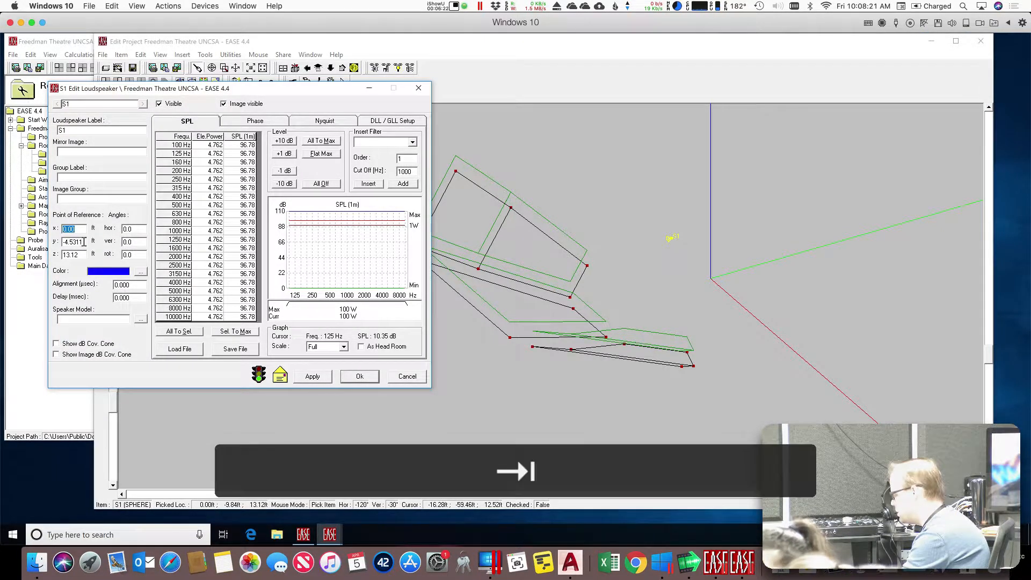
pyautogui.press('Tab')
pyautogui.press('Tab')
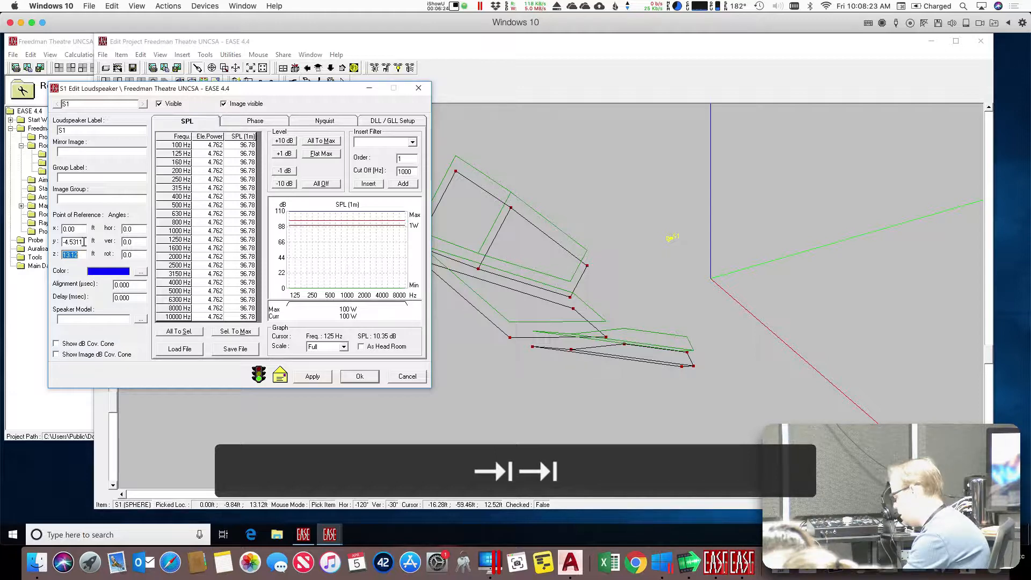
pyautogui.press('super+Tab')
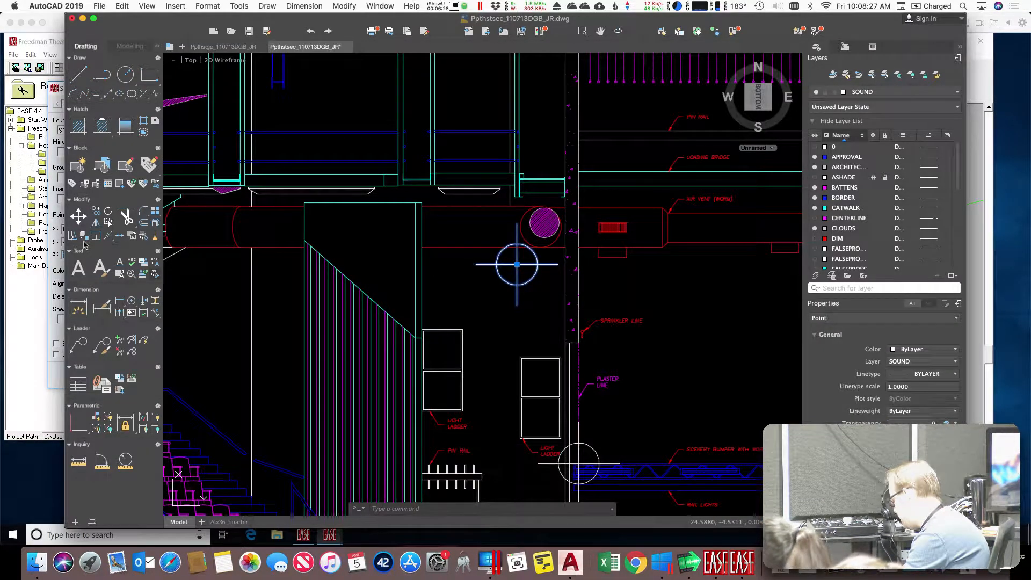
pyautogui.press('super+Tab')
pyautogui.press('super+Tab')
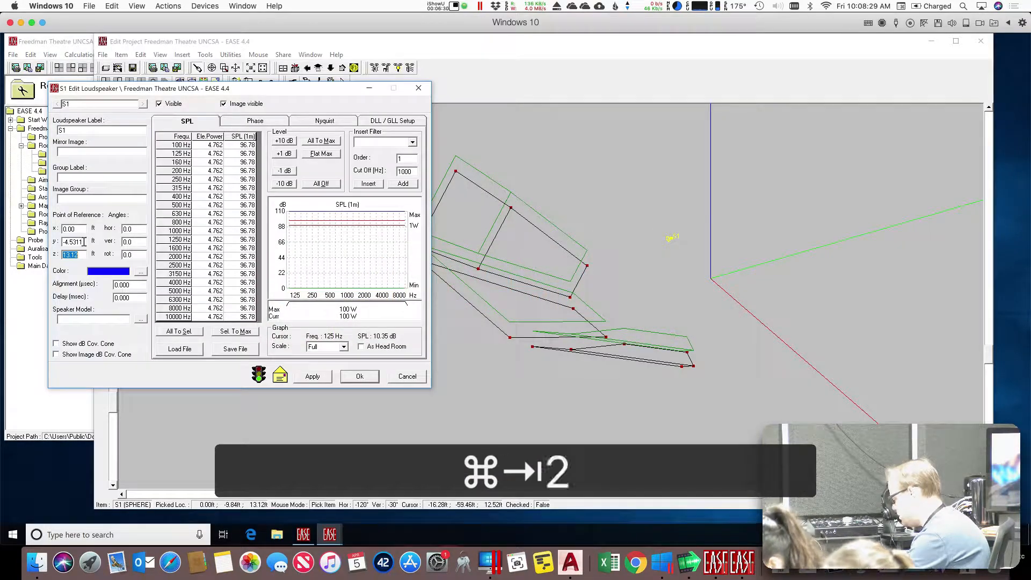
pyautogui.write('24.588')
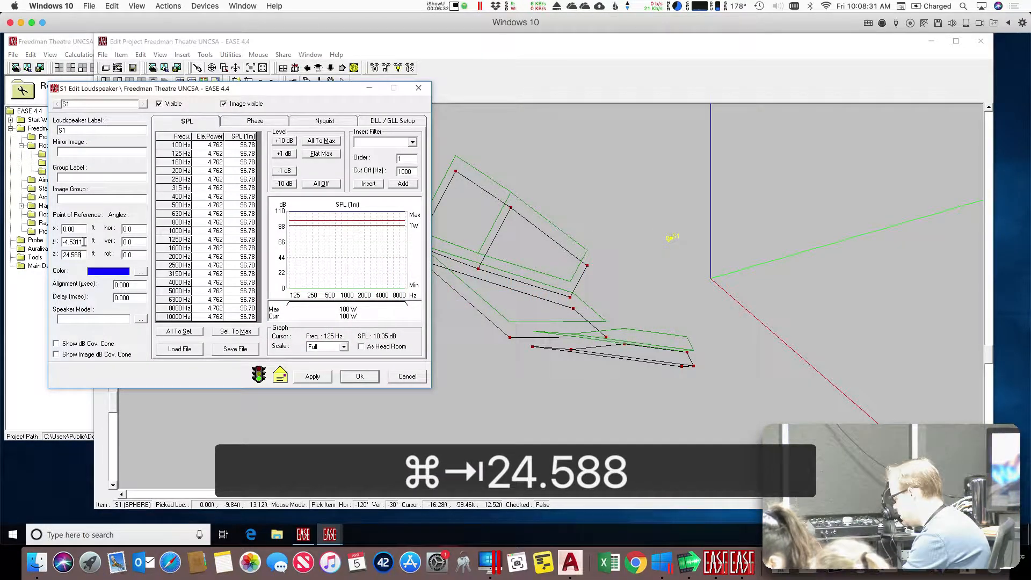
pyautogui.write('0')
pyautogui.press('Tab')
pyautogui.press('Tab')
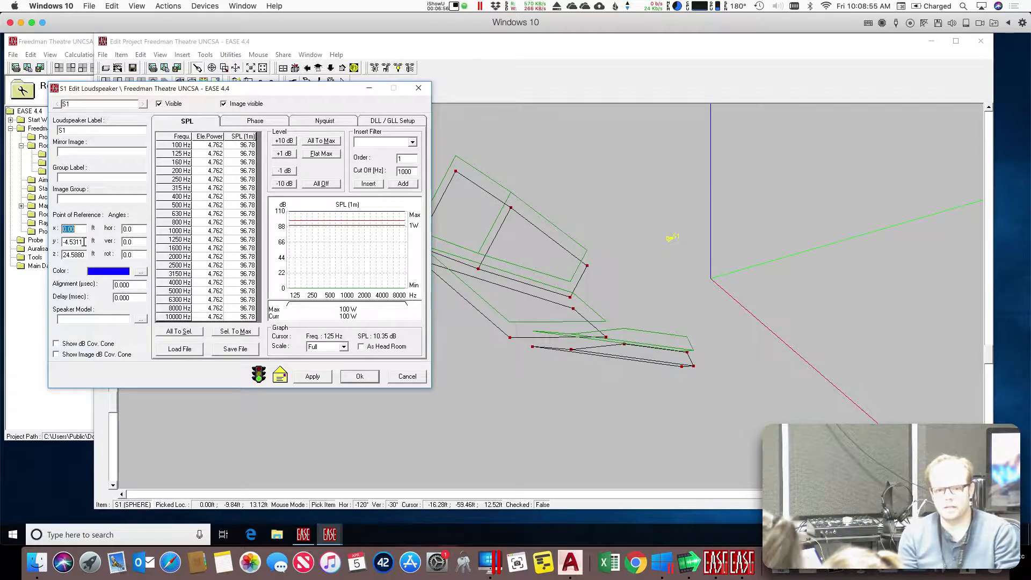
# Step: Review the point in the AutoCAD section, return to EASE and move the loudspeaker dialog clear of the project tree
pyautogui.press('super+Tab')
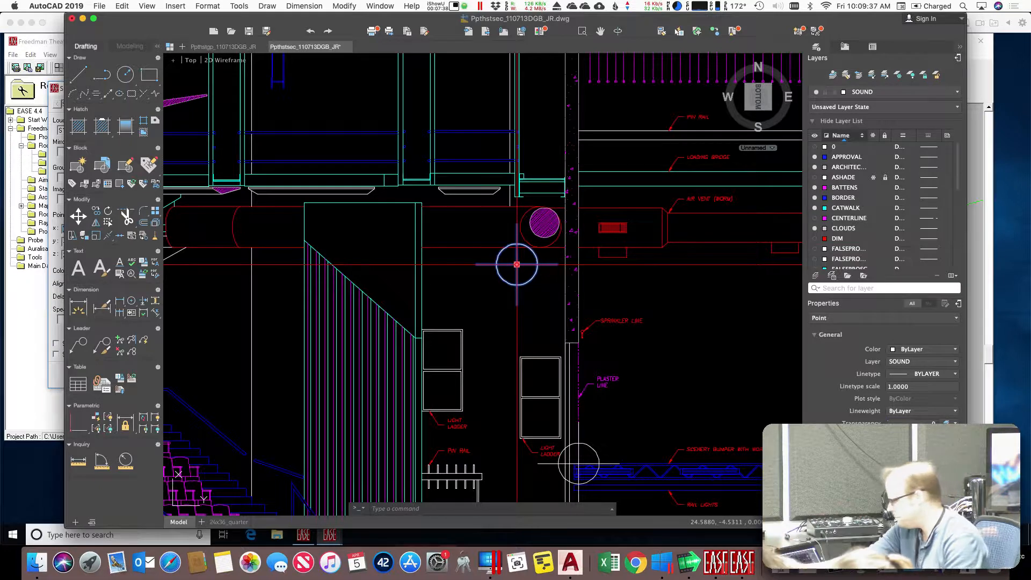
pyautogui.press('super+Tab')
pyautogui.click(518, 267)
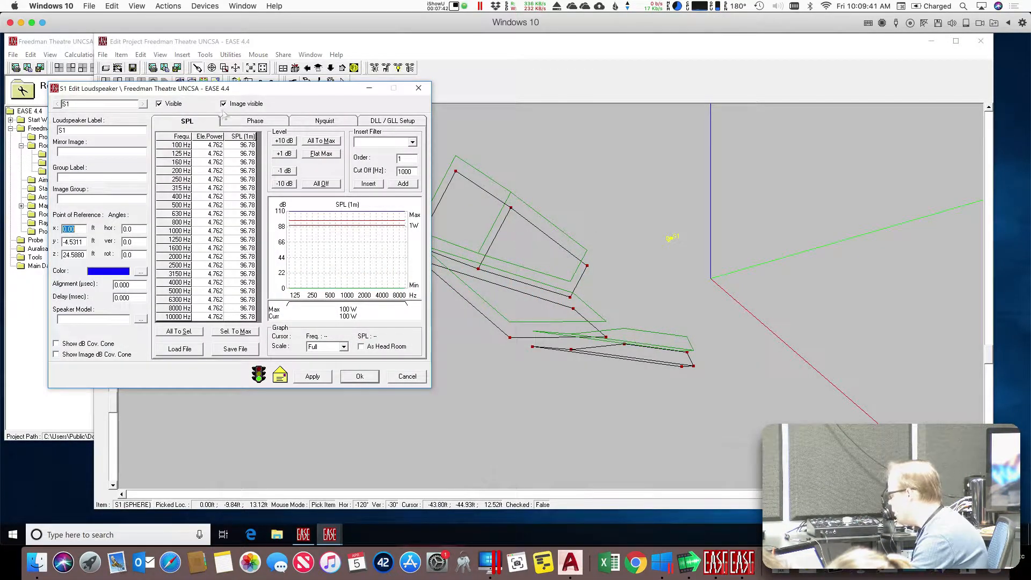
pyautogui.moveTo(215, 88); pyautogui.dragTo(270, 116)
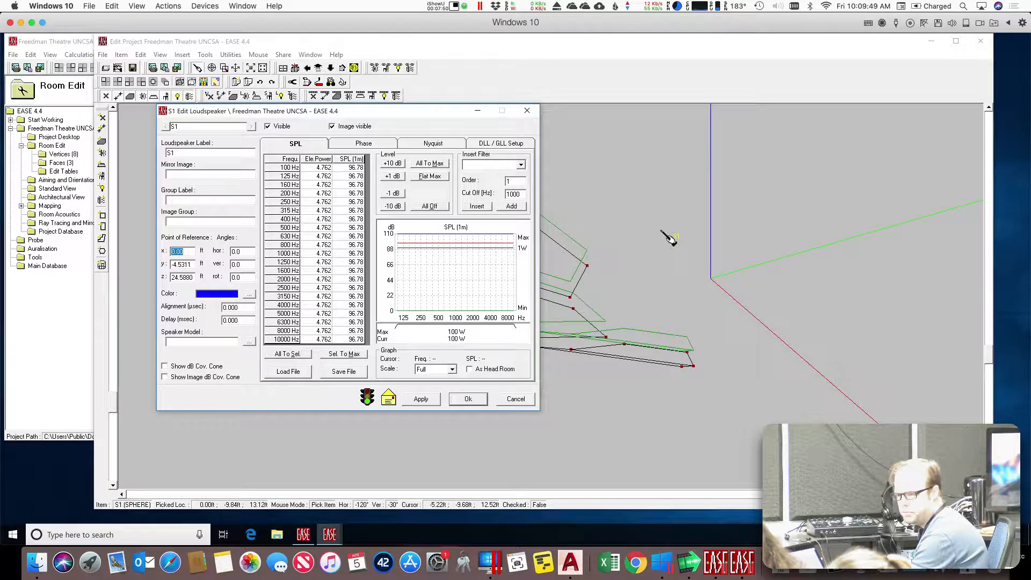
pyautogui.click(377, 111)
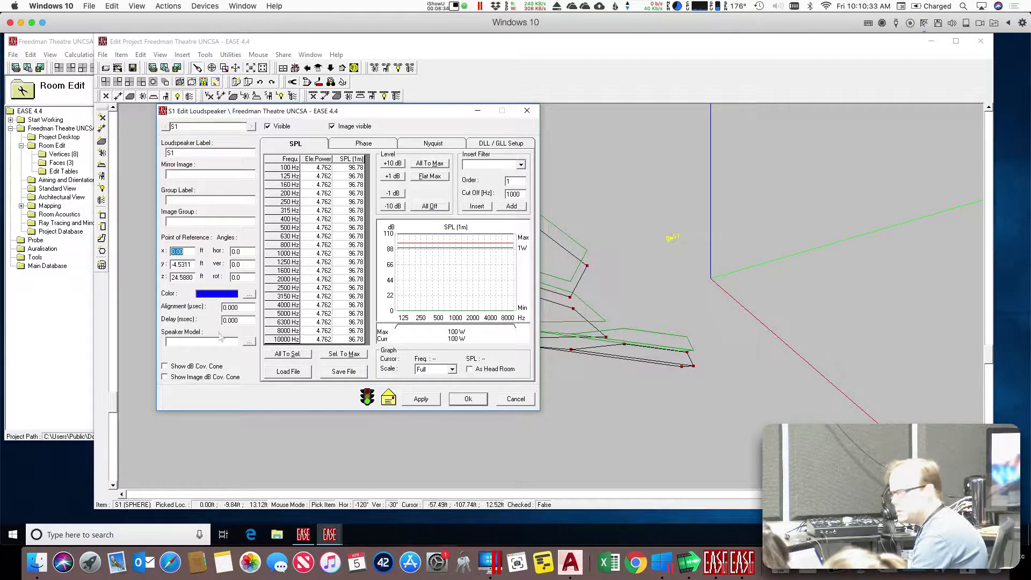
# Step: Open the loudspeaker's speaker model selection and take a look at the project's speaker model database
pyautogui.click(248, 341)
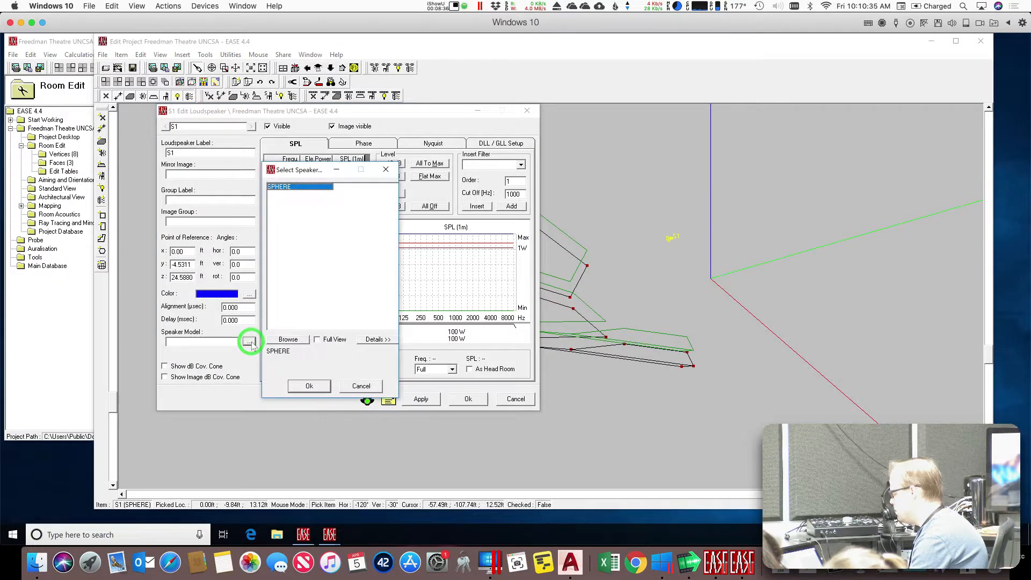
pyautogui.click(361, 386)
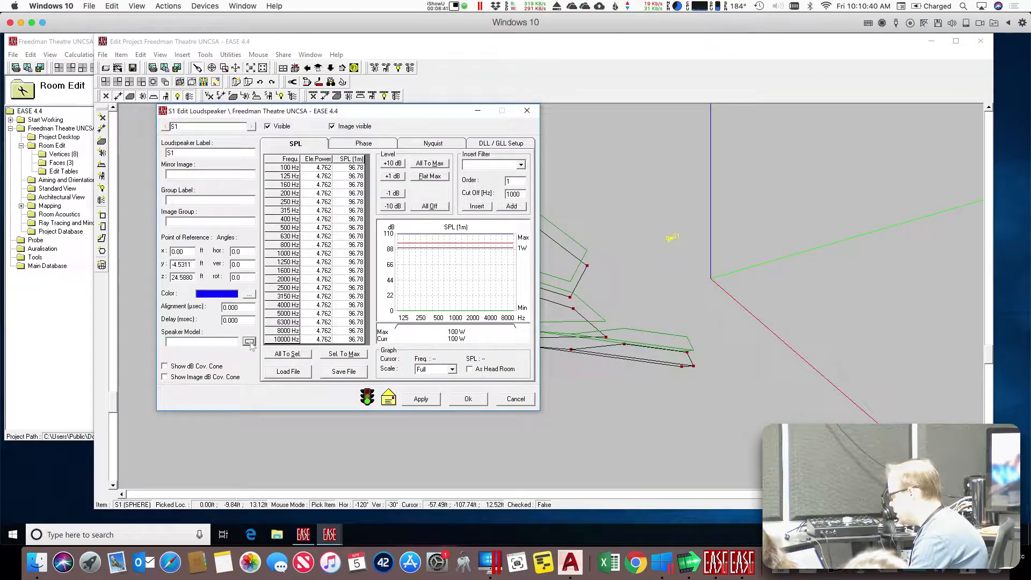
pyautogui.click(249, 341)
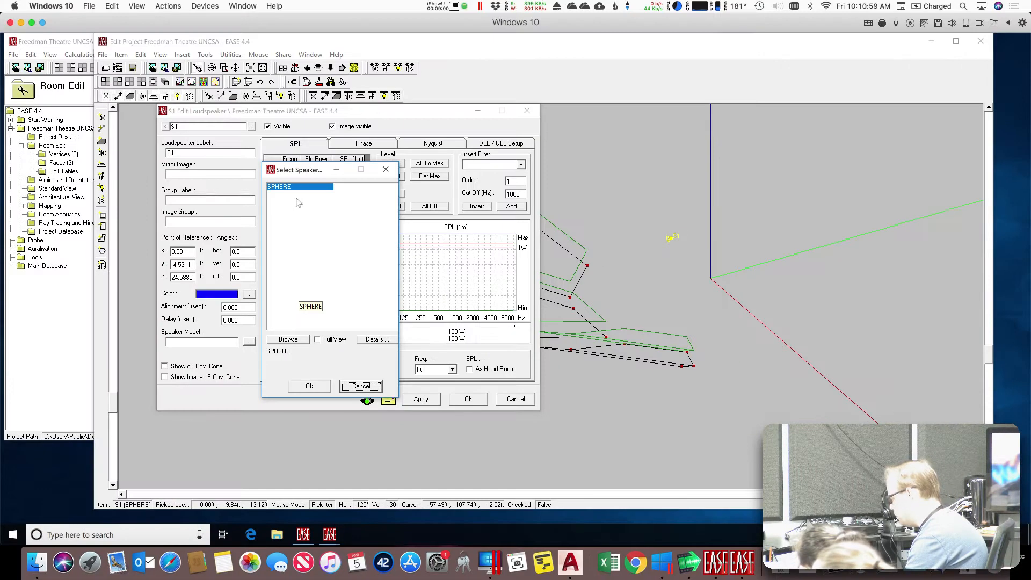
pyautogui.click(289, 339)
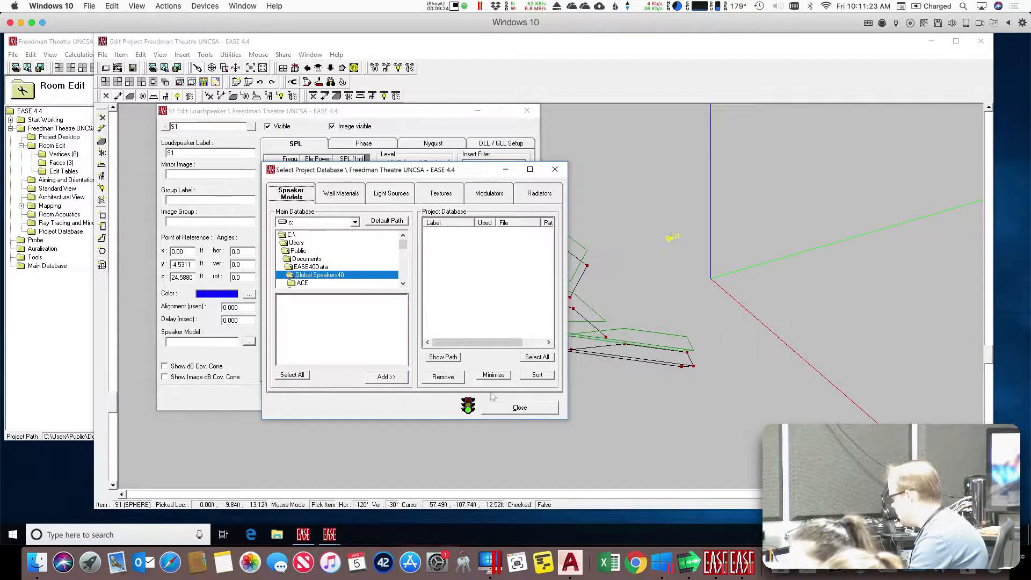
pyautogui.click(519, 407)
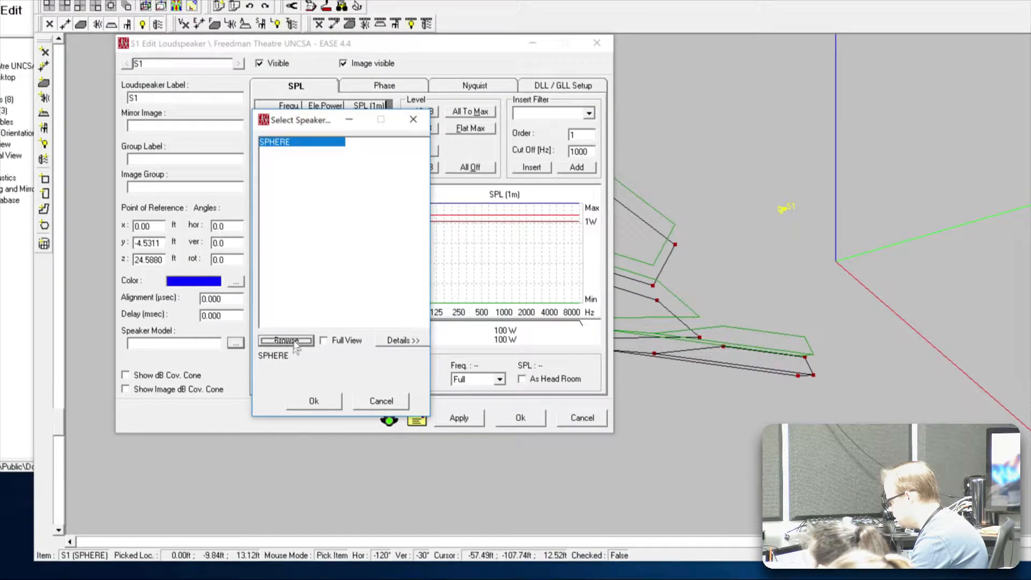
# Step: Browse the main database's Global Speakers40 folder for speaker models and open the d&b folder
pyautogui.click(296, 342)
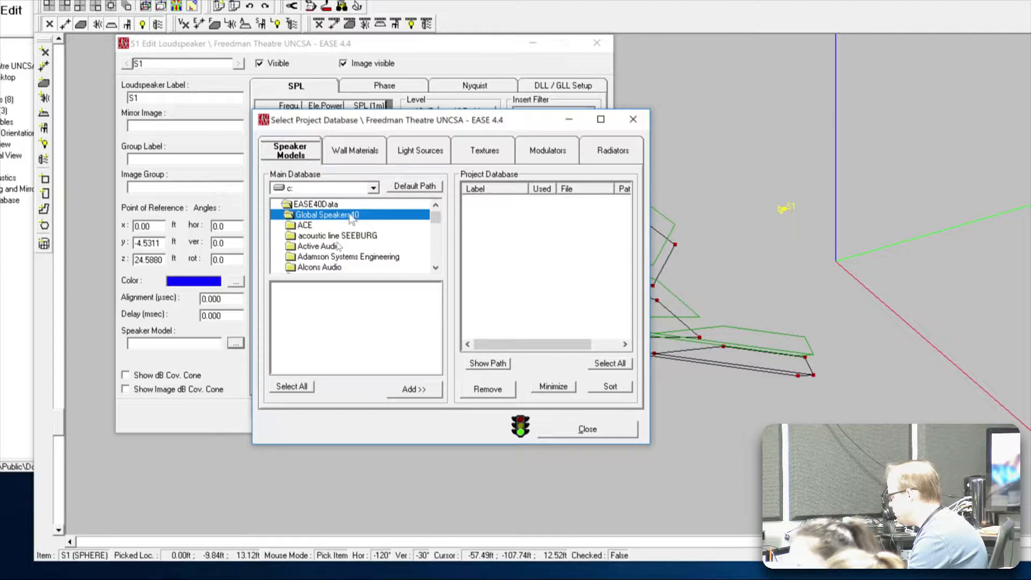
pyautogui.click(435, 215)
pyautogui.moveTo(436, 220)
pyautogui.mouseDown()
pyautogui.moveTo(437, 262)
pyautogui.moveTo(436, 231)
pyautogui.mouseUp()
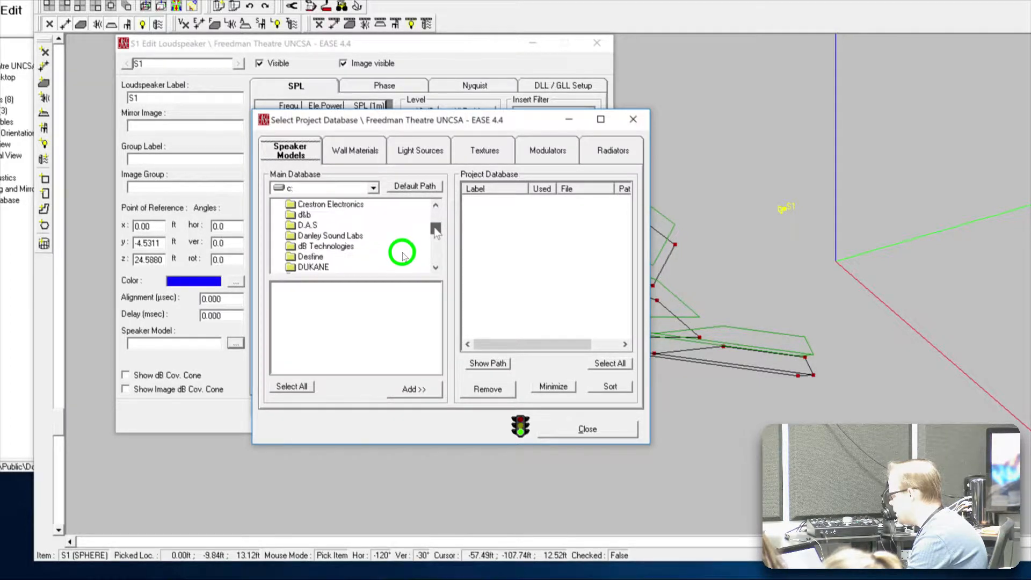
pyautogui.click(302, 216)
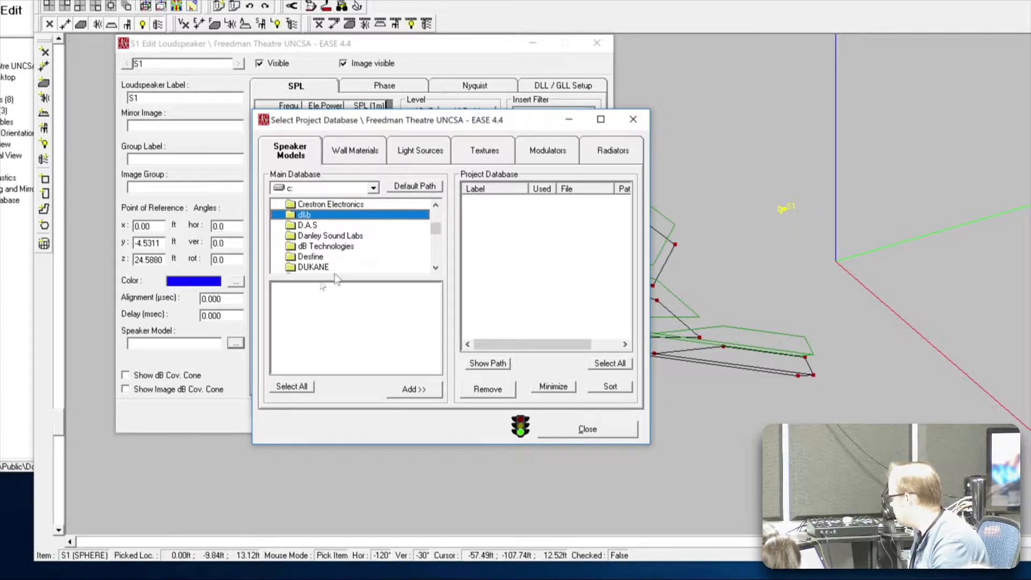
pyautogui.doubleClick(300, 215)
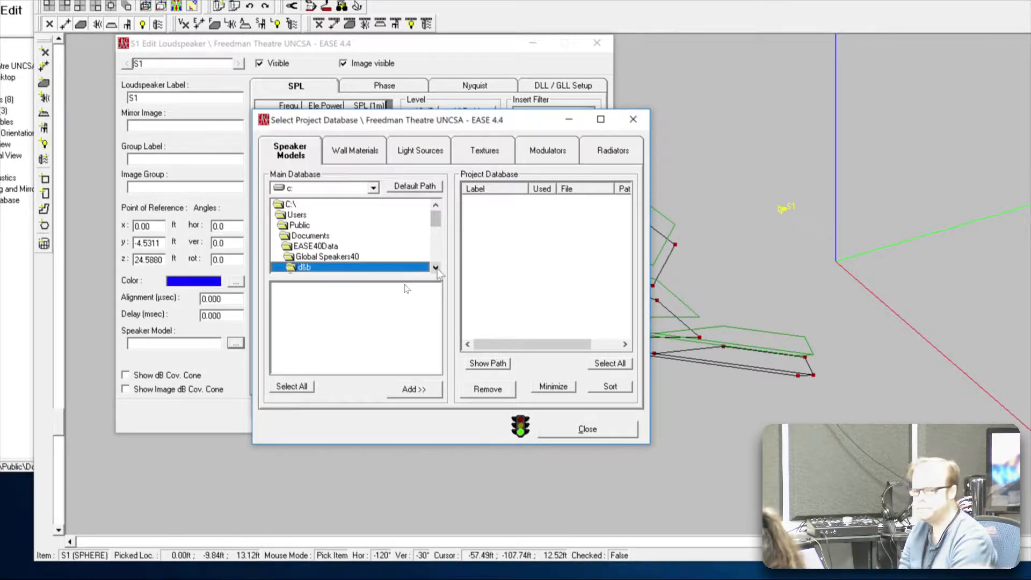
# Step: Find the Q-Series folder among the d&b speaker series and open it
pyautogui.click(435, 267)
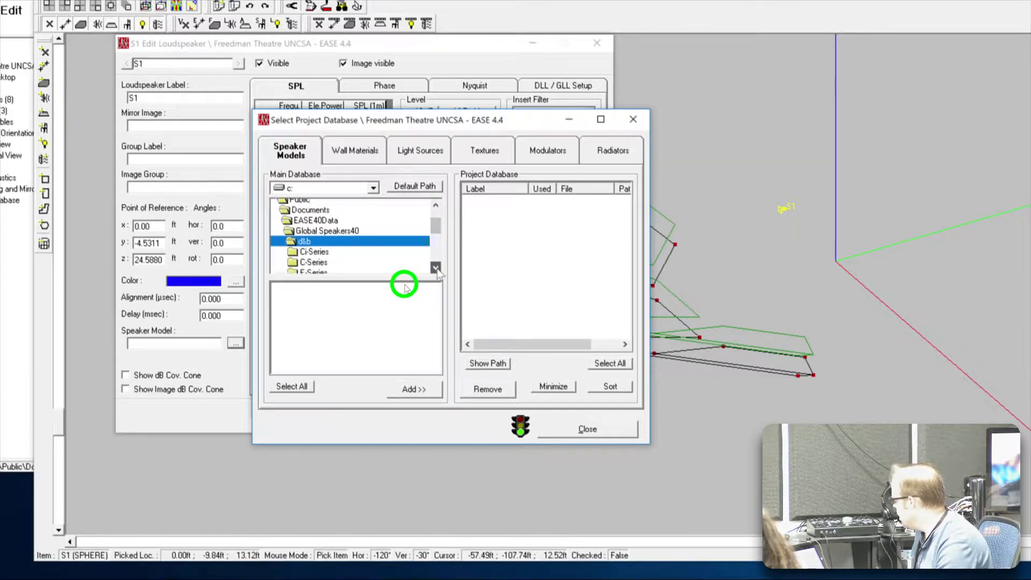
pyautogui.click(436, 267)
pyautogui.click(436, 267)
pyautogui.click(435, 267)
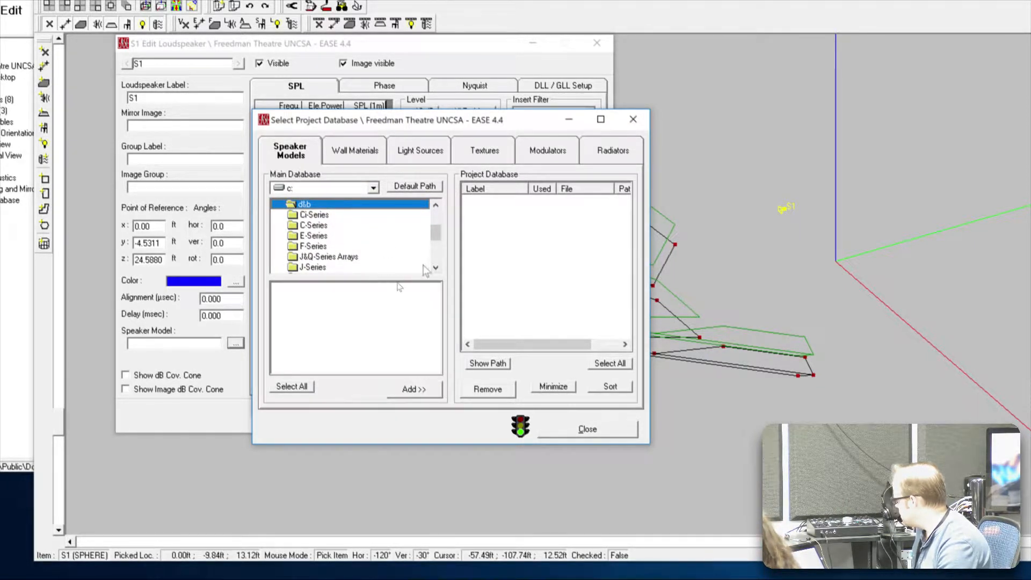
pyautogui.click(436, 267)
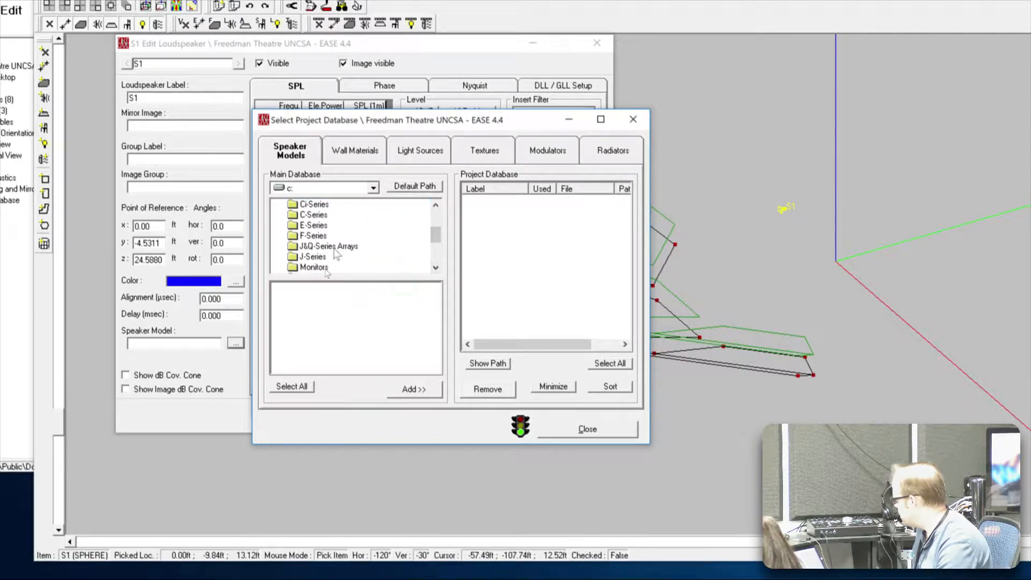
pyautogui.click(436, 268)
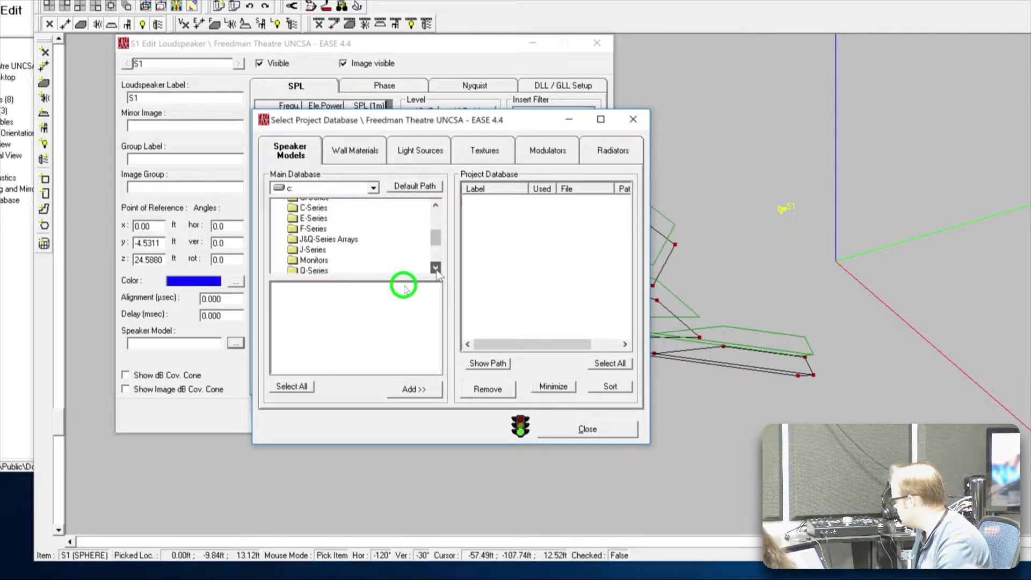
pyautogui.click(435, 267)
pyautogui.click(313, 257)
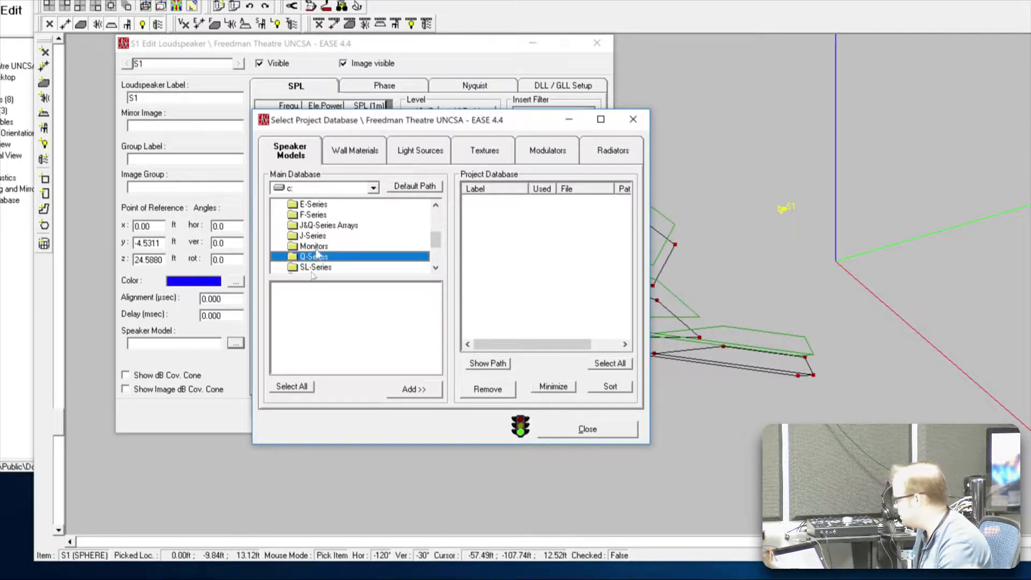
pyautogui.doubleClick(314, 258)
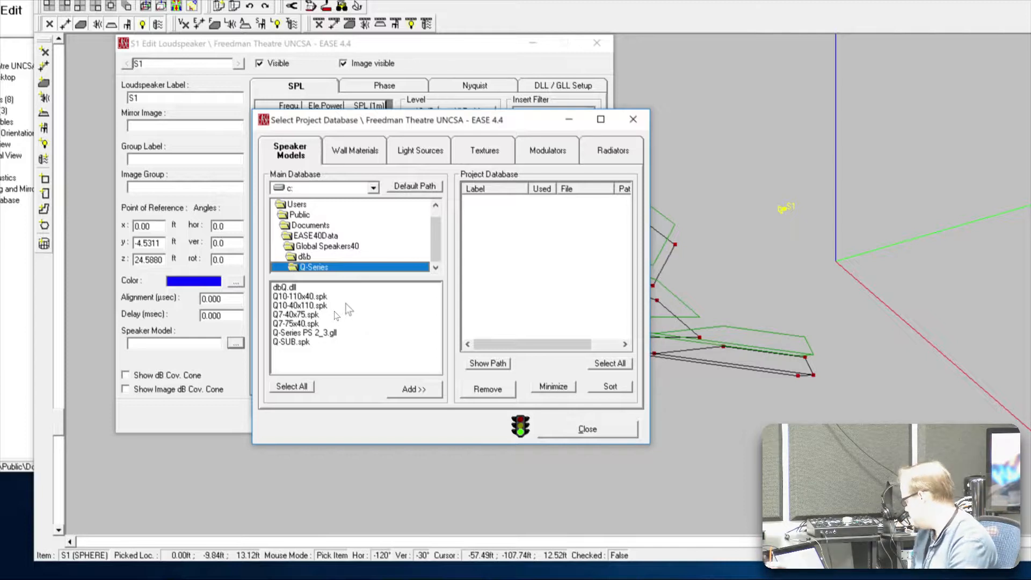
# Step: Add the Q10-110x40 and Q10-40x110 speaker files from the Q-Series folder to the project database
pyautogui.click(287, 299)
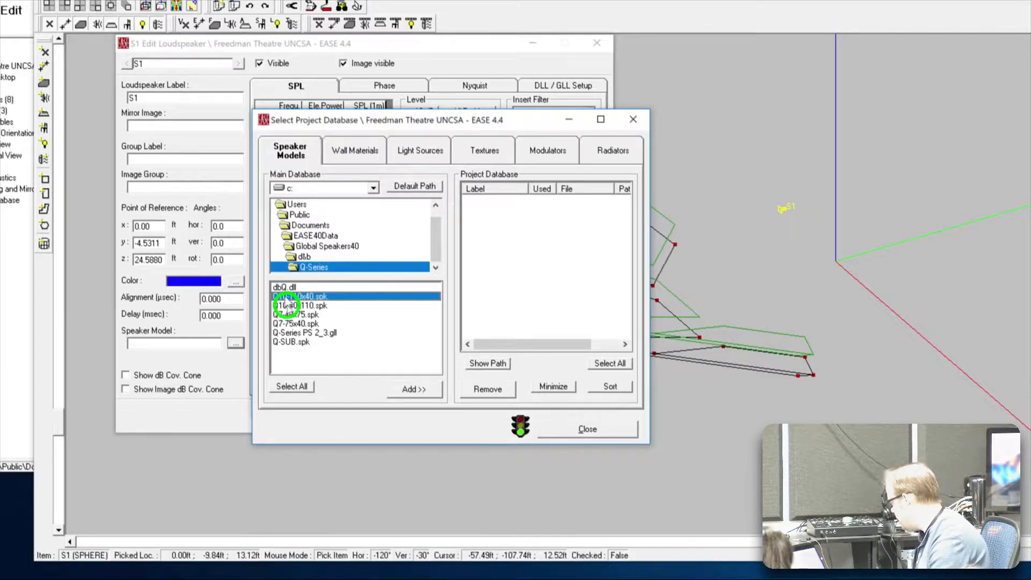
pyautogui.click(285, 305)
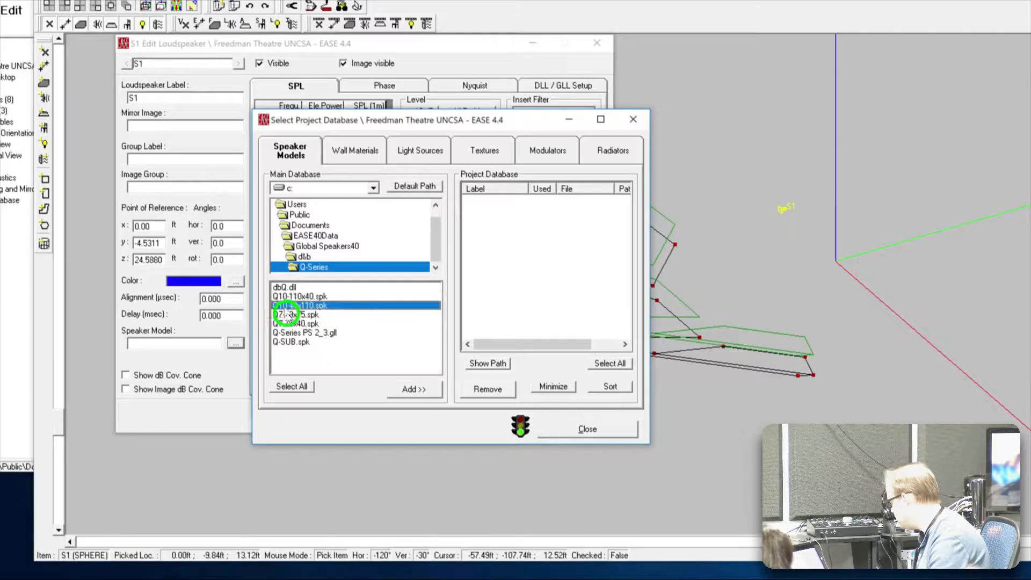
pyautogui.click(334, 297)
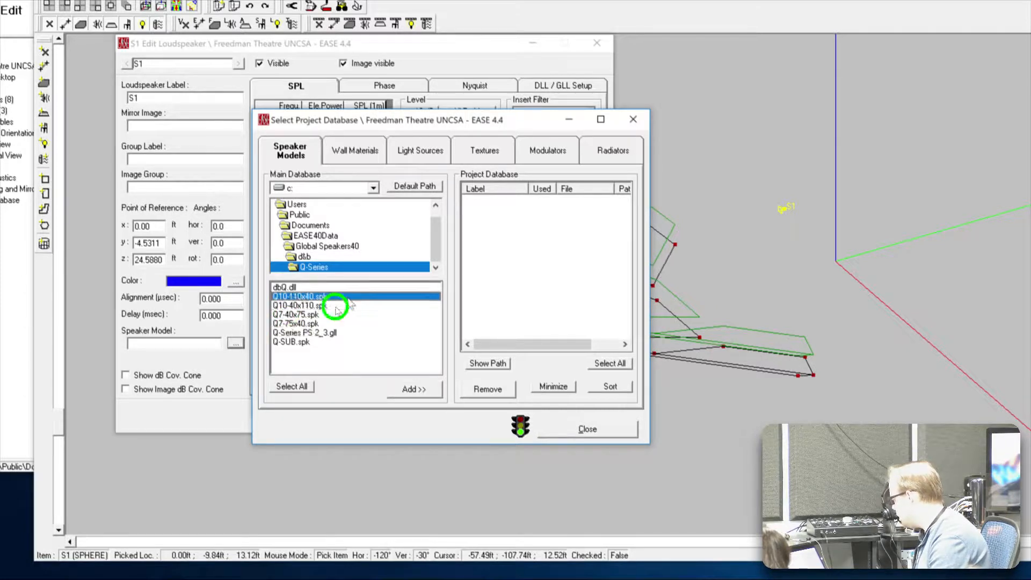
pyautogui.click(323, 353)
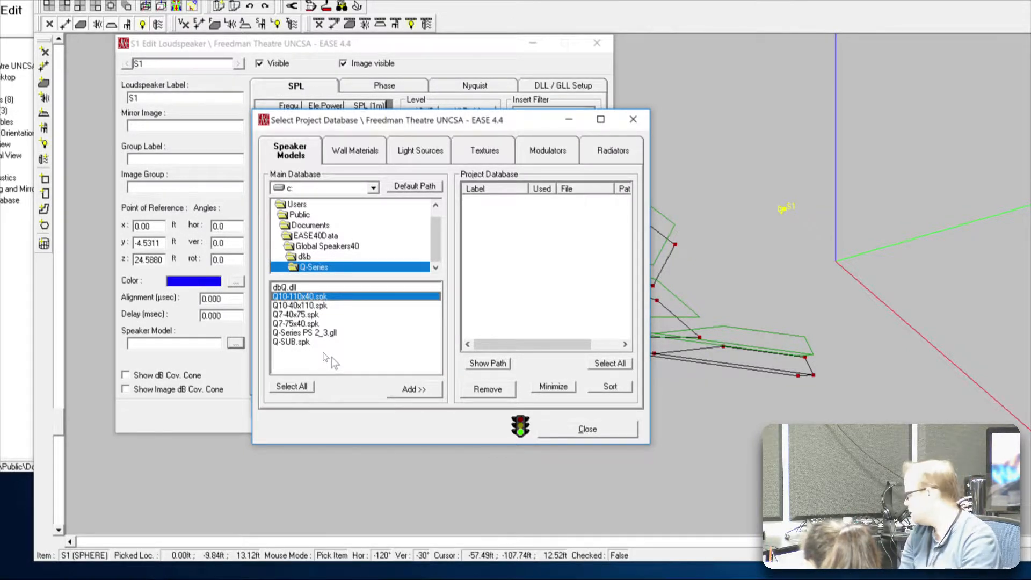
pyautogui.click(303, 306)
pyautogui.click(306, 298)
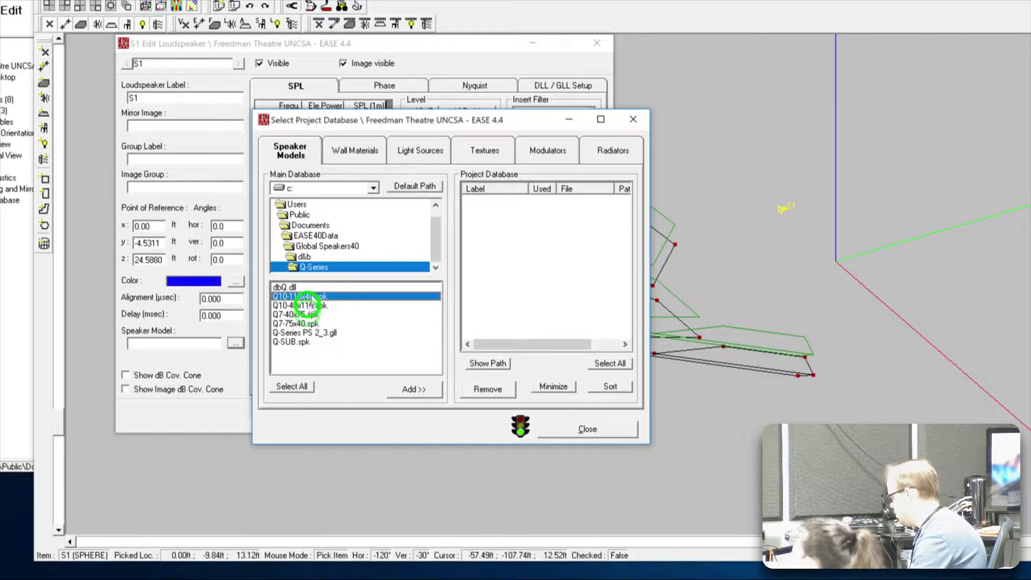
pyautogui.click(389, 383)
pyautogui.click(317, 311)
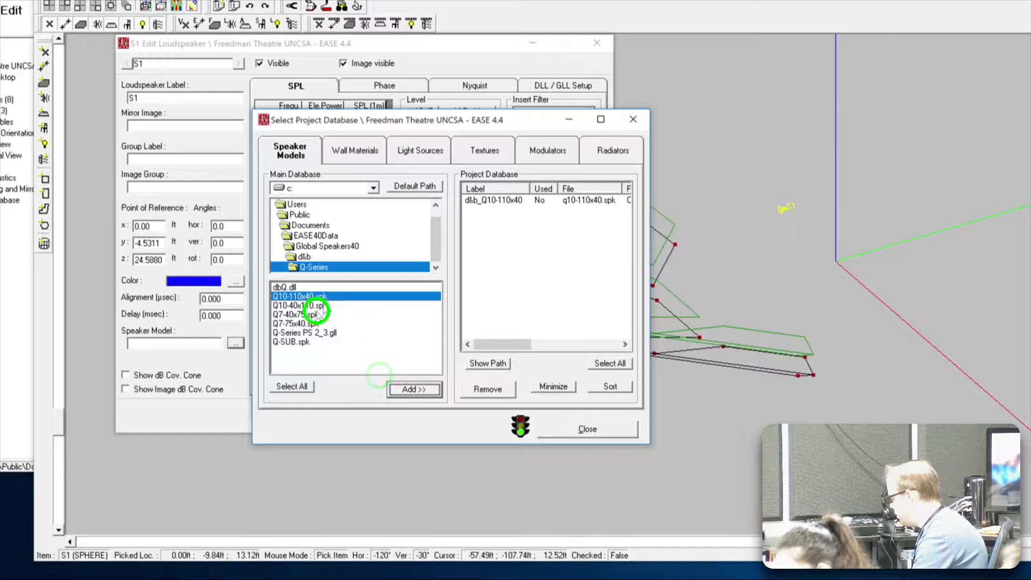
pyautogui.click(390, 384)
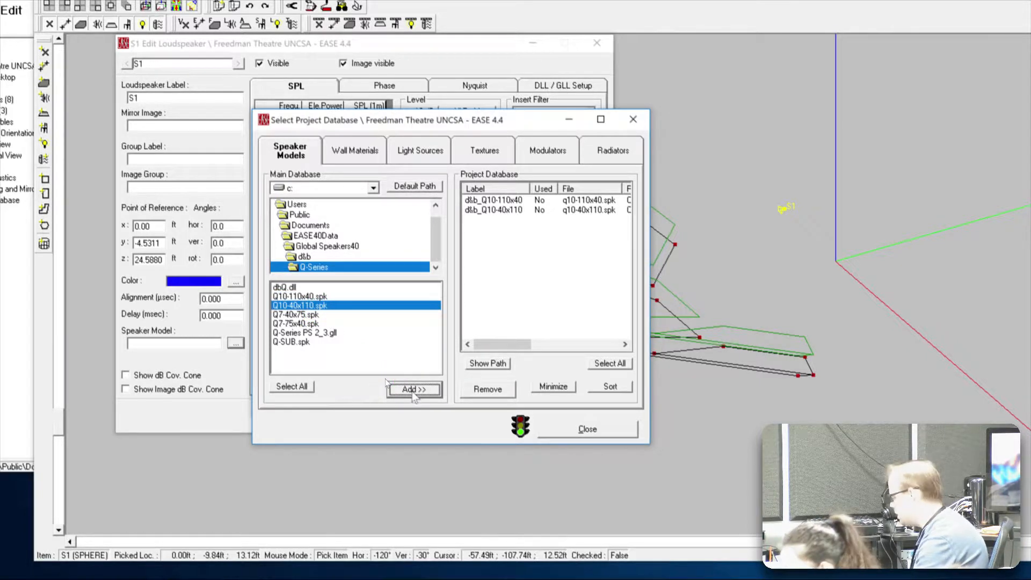
# Step: Add the Q7-40x75 and Q7-75x40 speaker files to the project database and close the database window
pyautogui.click(295, 314)
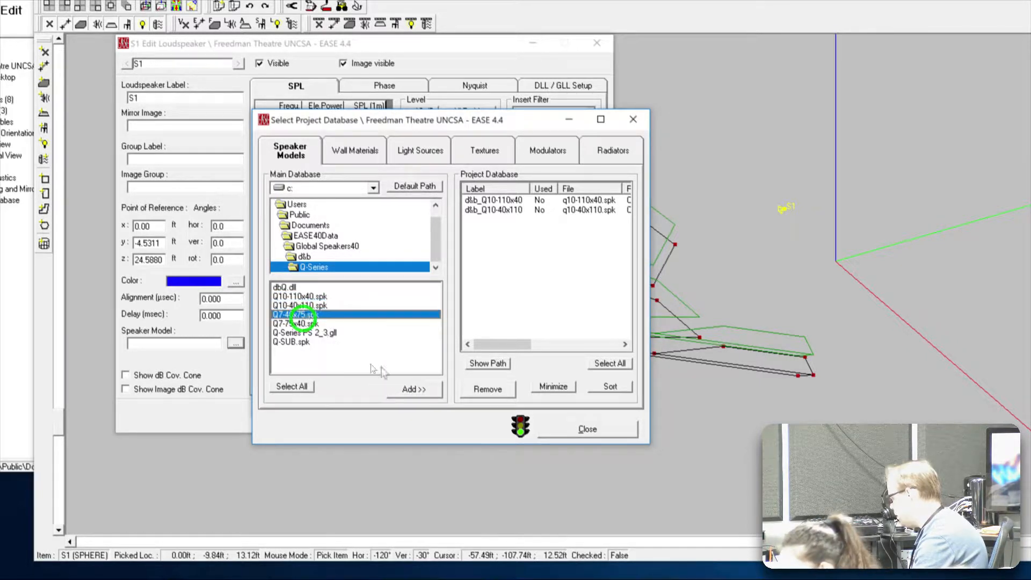
pyautogui.click(388, 383)
pyautogui.click(296, 323)
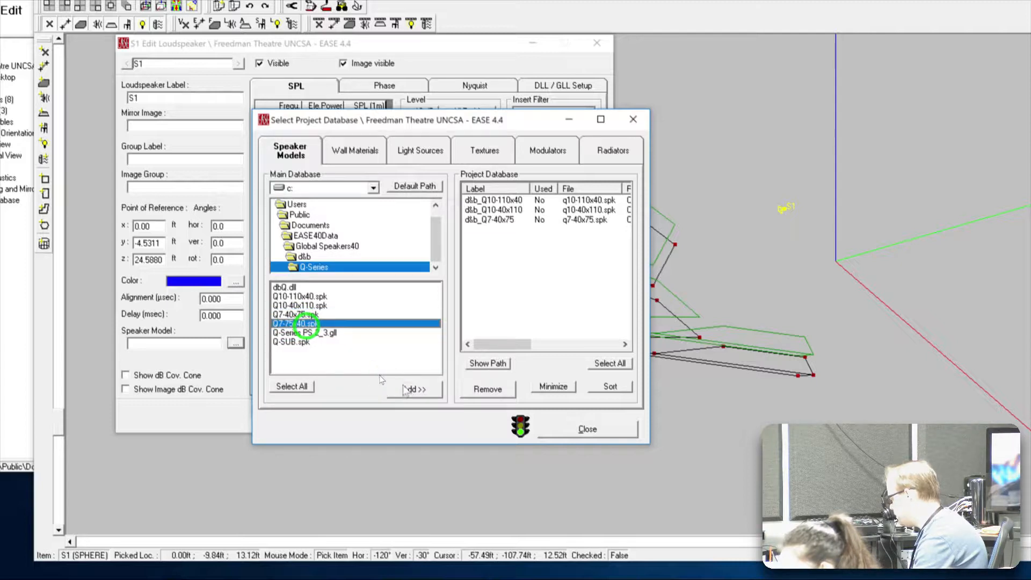
pyautogui.click(381, 379)
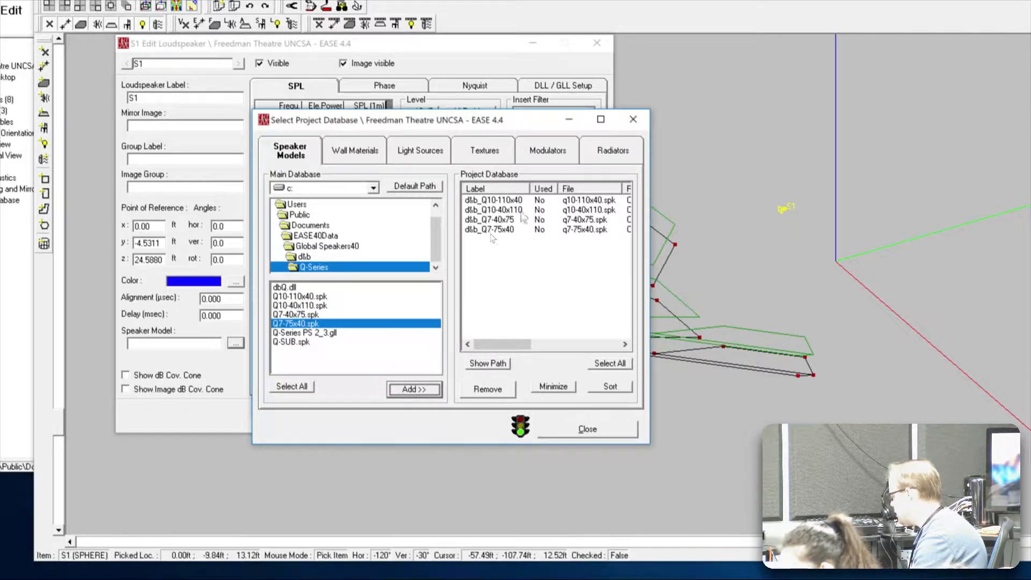
pyautogui.click(588, 433)
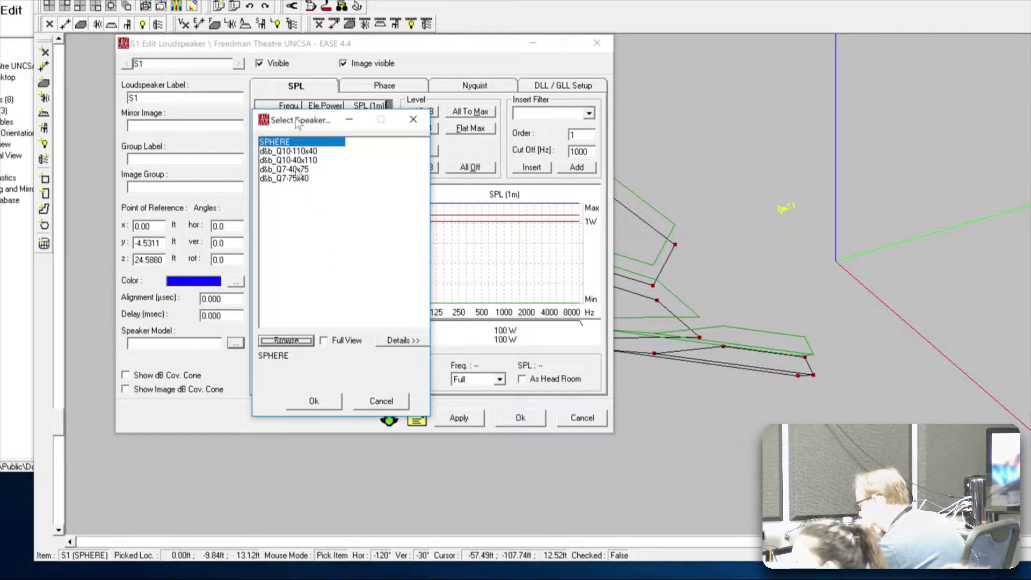
# Step: Show the speaker model details and compare the maximum SPL and directivity index graphs of d&b_Q10-110x40 and d&b_Q10-40x110
pyautogui.moveTo(297, 123); pyautogui.dragTo(287, 86)
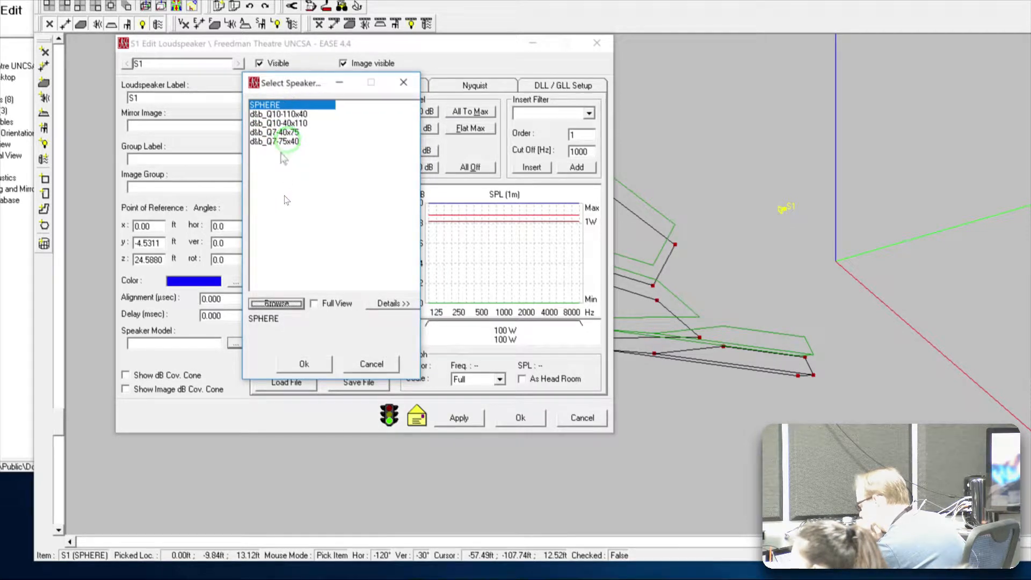
pyautogui.click(291, 171)
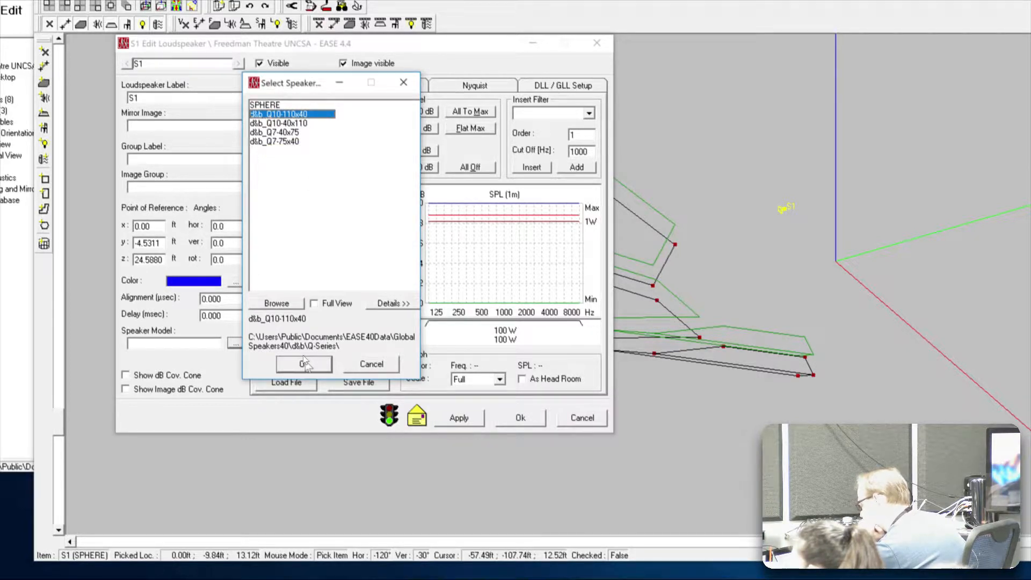
pyautogui.click(378, 305)
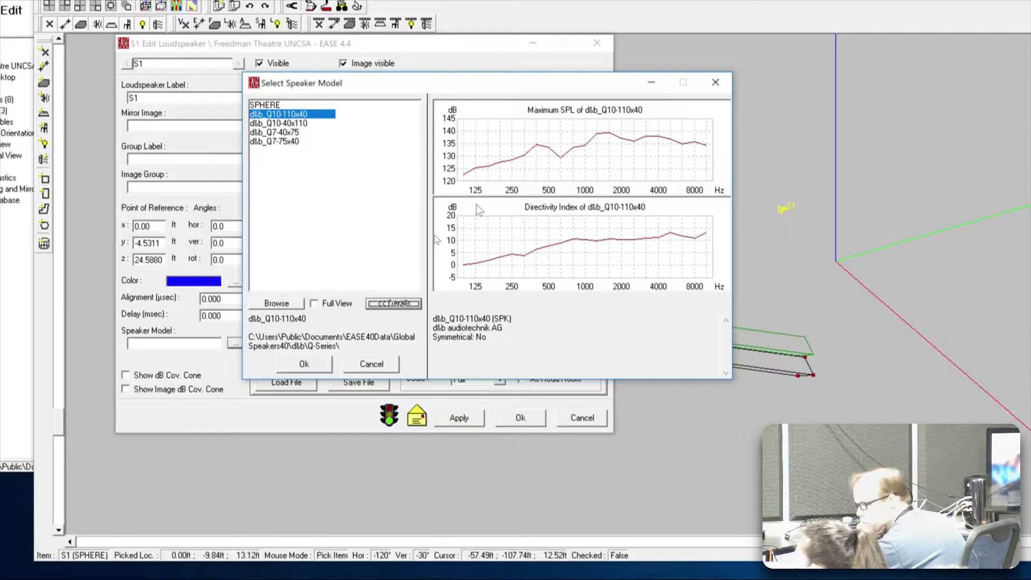
pyautogui.click(293, 124)
pyautogui.click(295, 114)
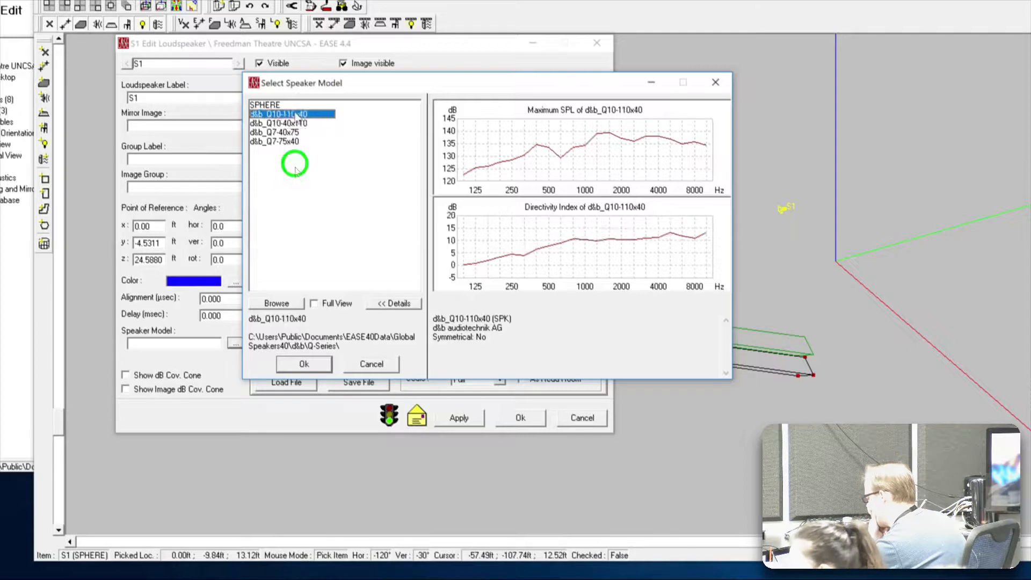
pyautogui.click(295, 123)
pyautogui.click(298, 115)
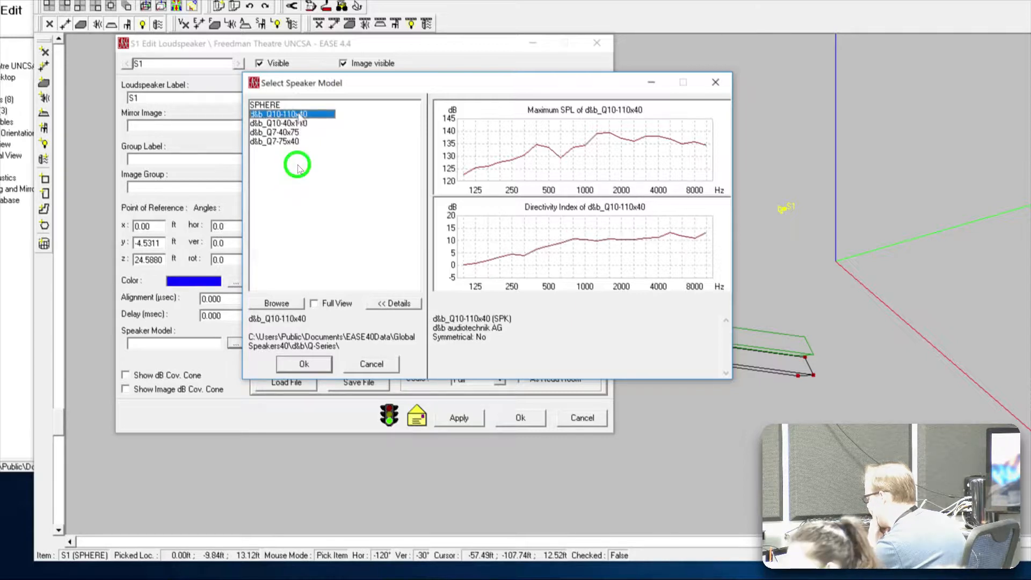
pyautogui.click(298, 123)
pyautogui.click(297, 114)
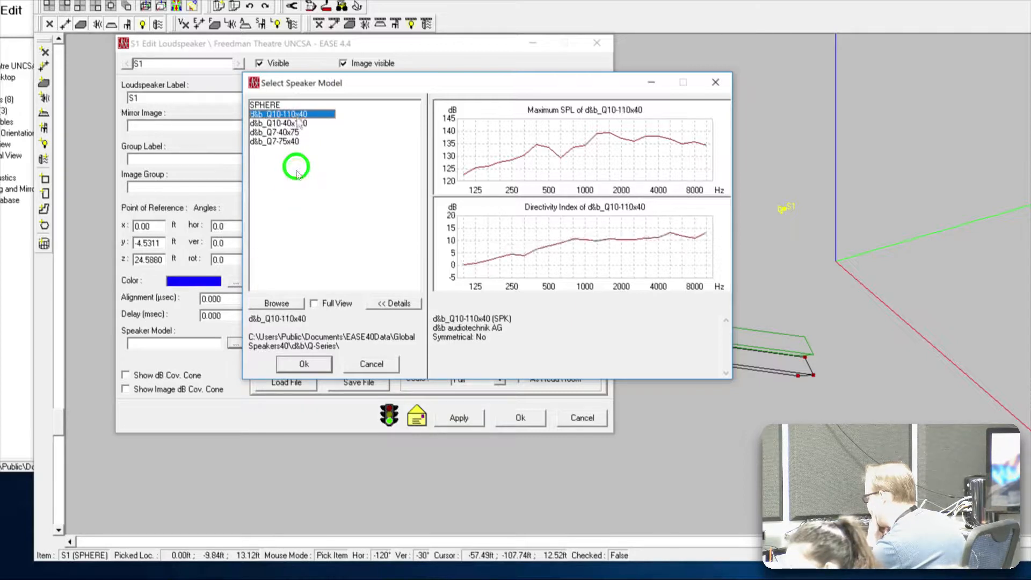
pyautogui.click(297, 123)
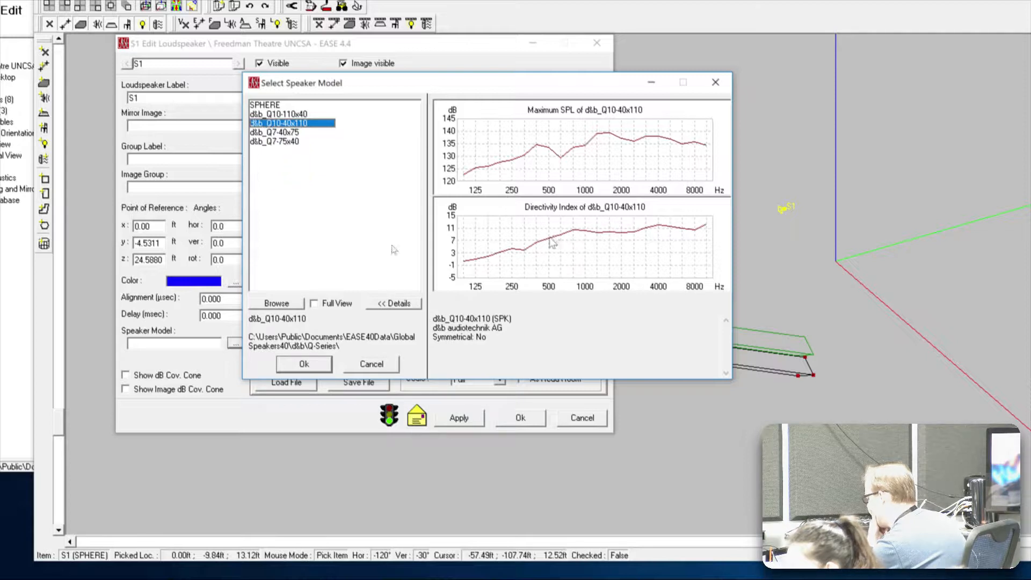
pyautogui.click(265, 114)
pyautogui.click(267, 123)
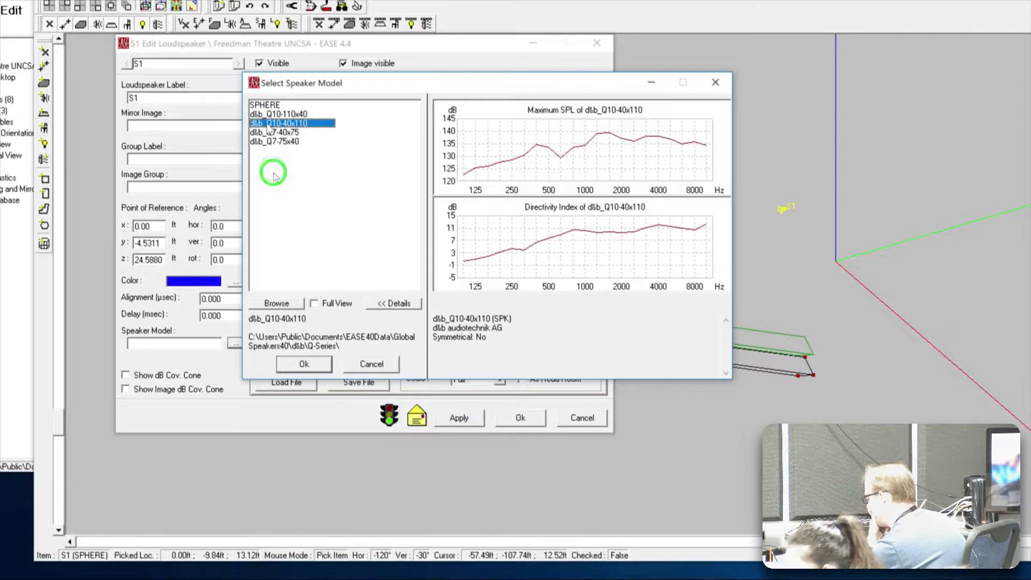
pyautogui.click(266, 114)
pyautogui.click(268, 123)
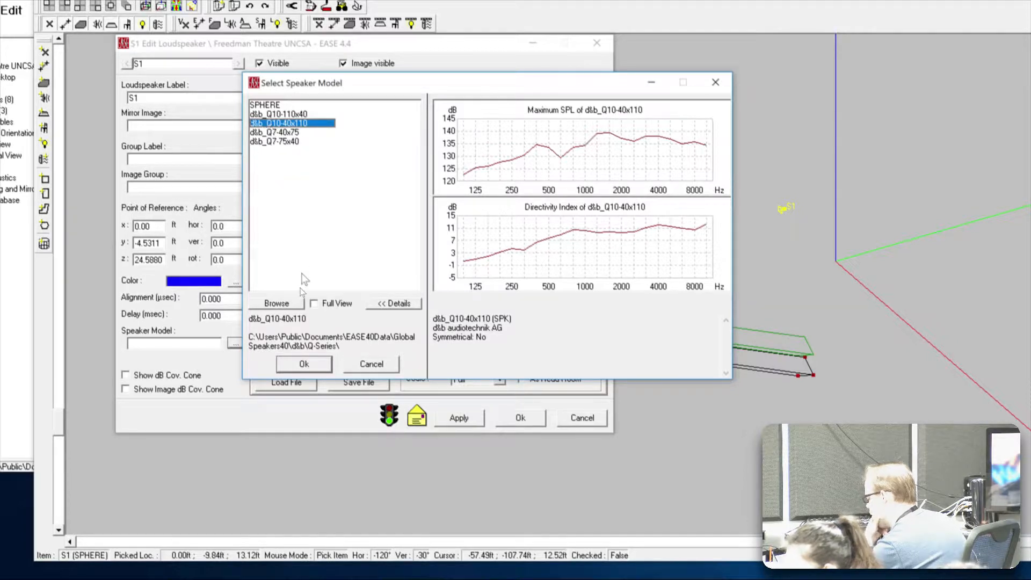
# Step: Choose d&b_Q10-110x40 over the 40x110 version and assign it as loudspeaker S1's speaker model
pyautogui.click(297, 114)
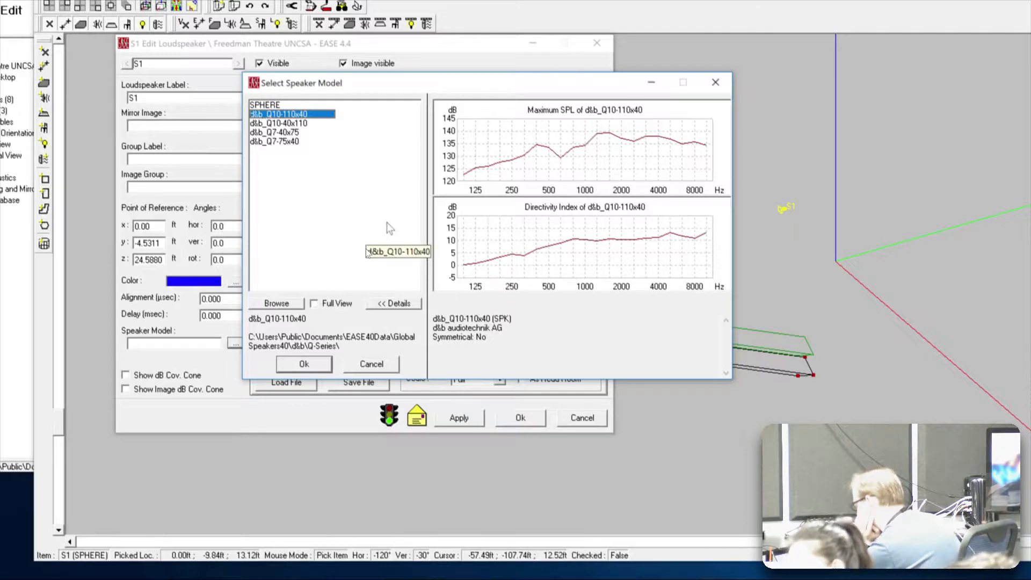
pyautogui.click(298, 124)
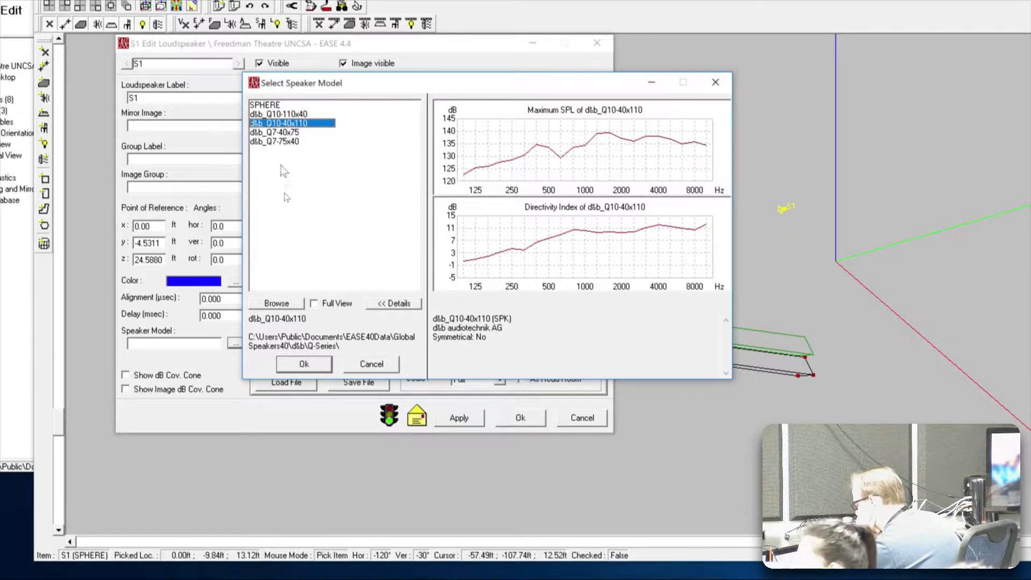
pyautogui.click(288, 166)
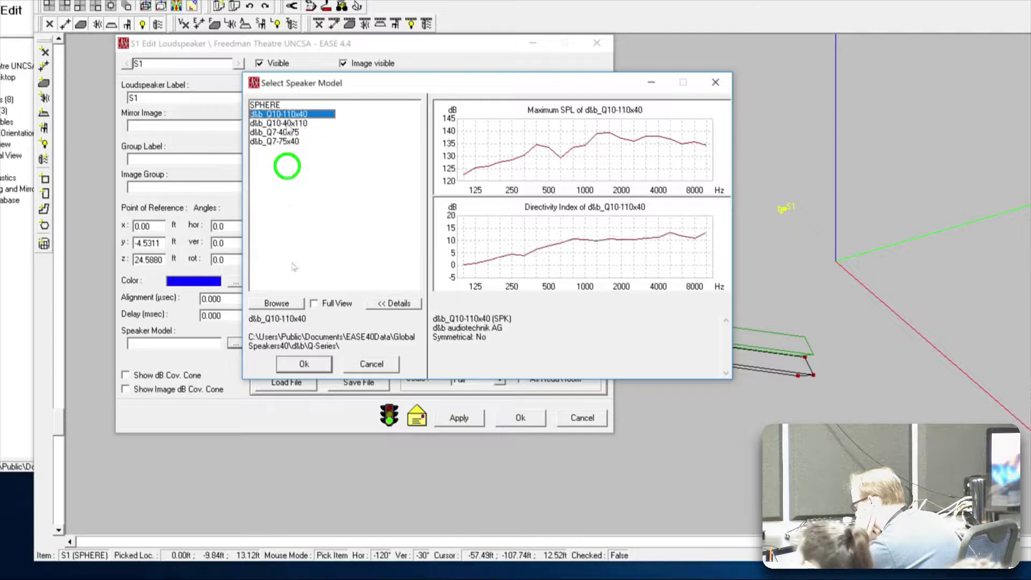
pyautogui.click(292, 361)
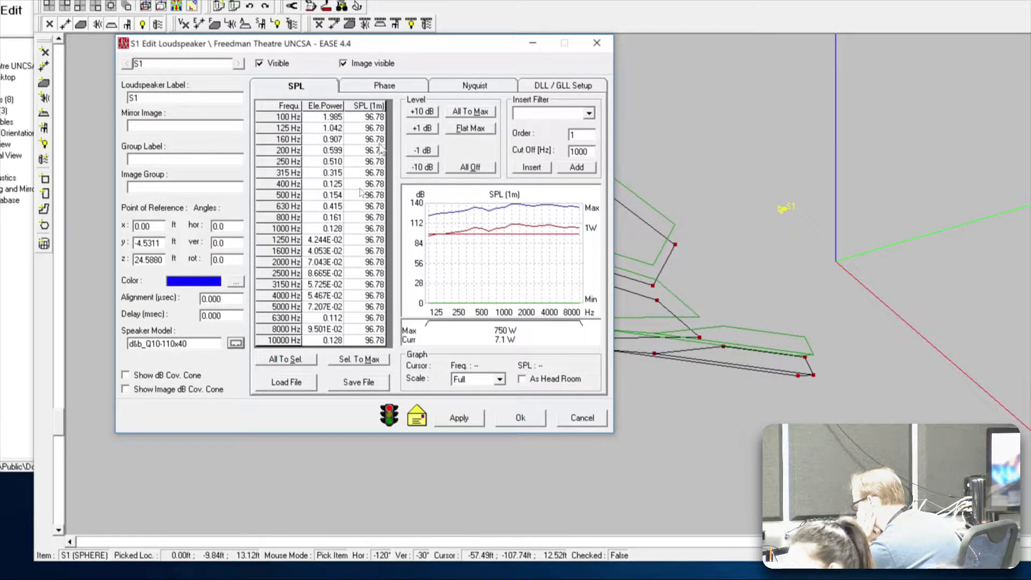
# Step: Review loudspeaker S1's phase, Nyquist and DLL / GLL setup information and return to its SPL data
pyautogui.click(383, 85)
pyautogui.click(451, 86)
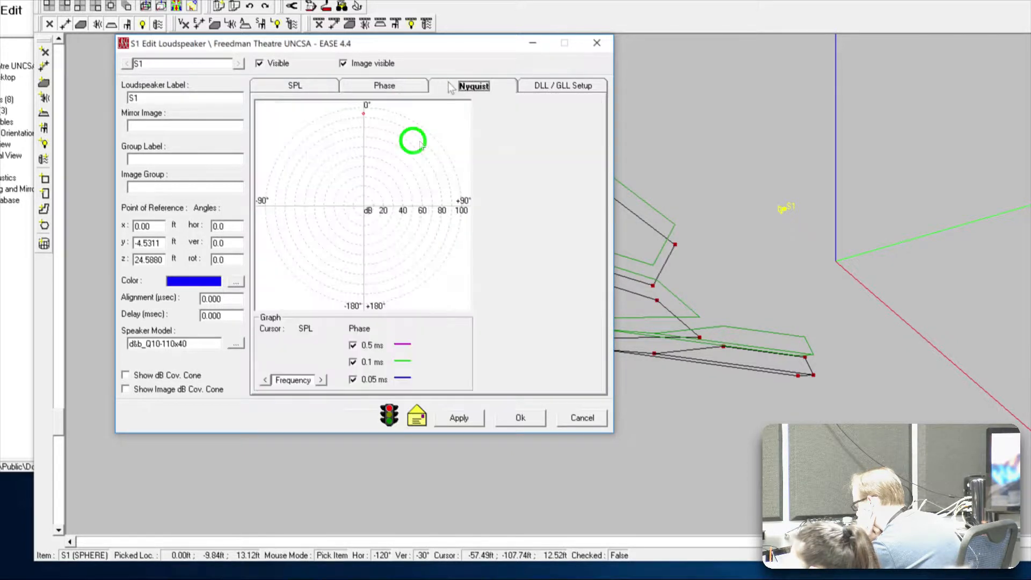
pyautogui.click(308, 87)
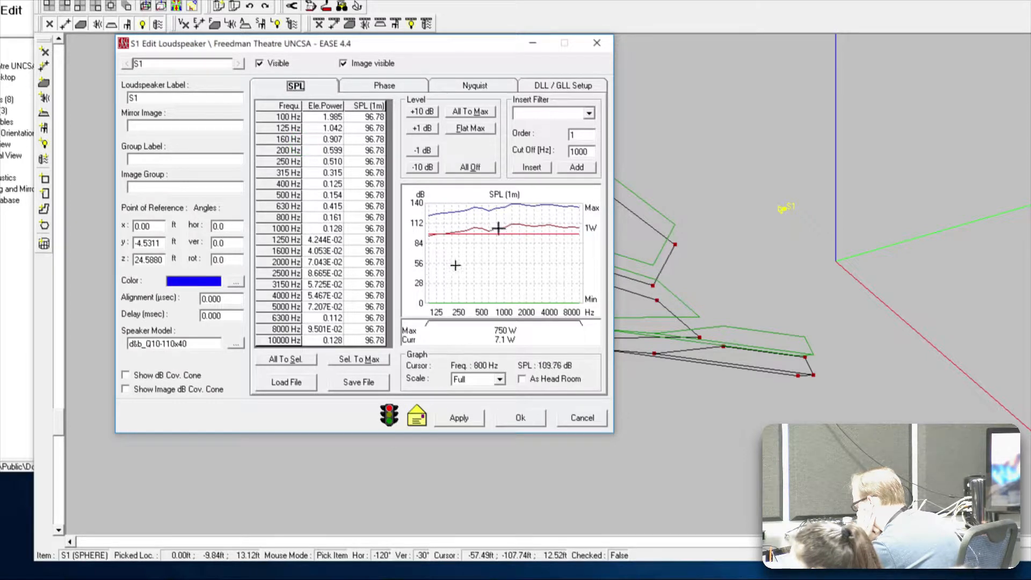
pyautogui.click(372, 88)
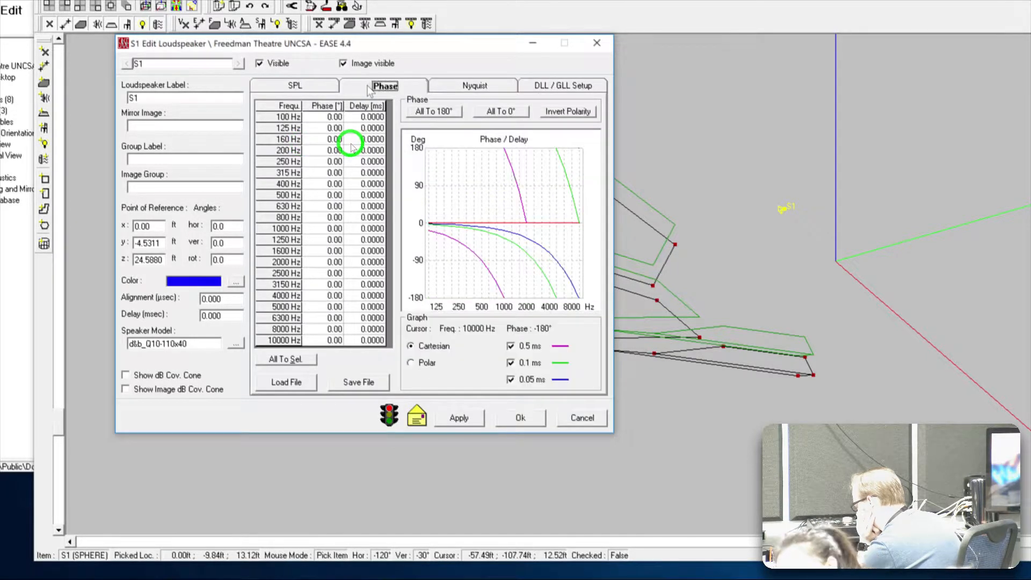
pyautogui.click(453, 80)
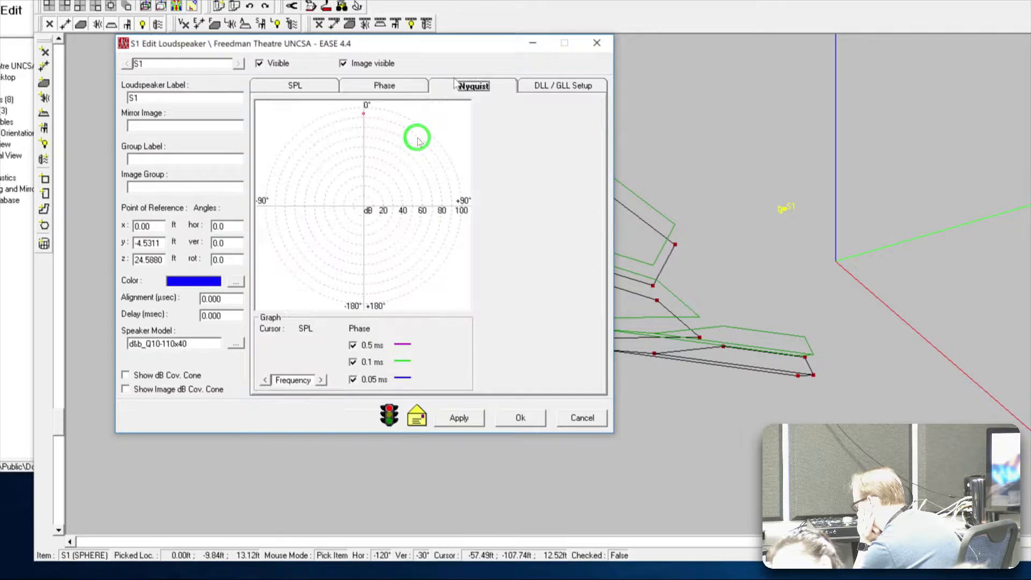
pyautogui.click(555, 88)
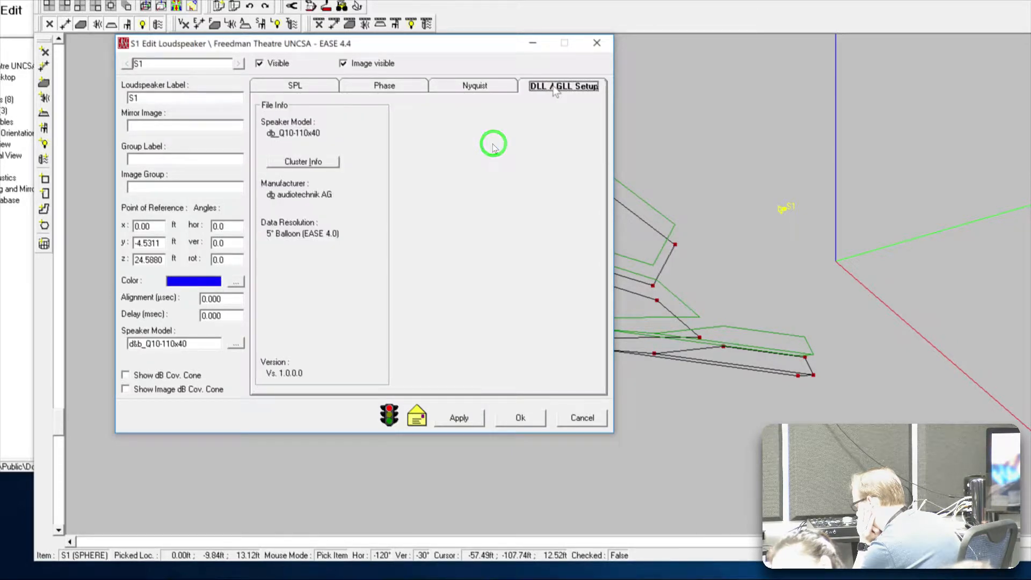
pyautogui.click(314, 90)
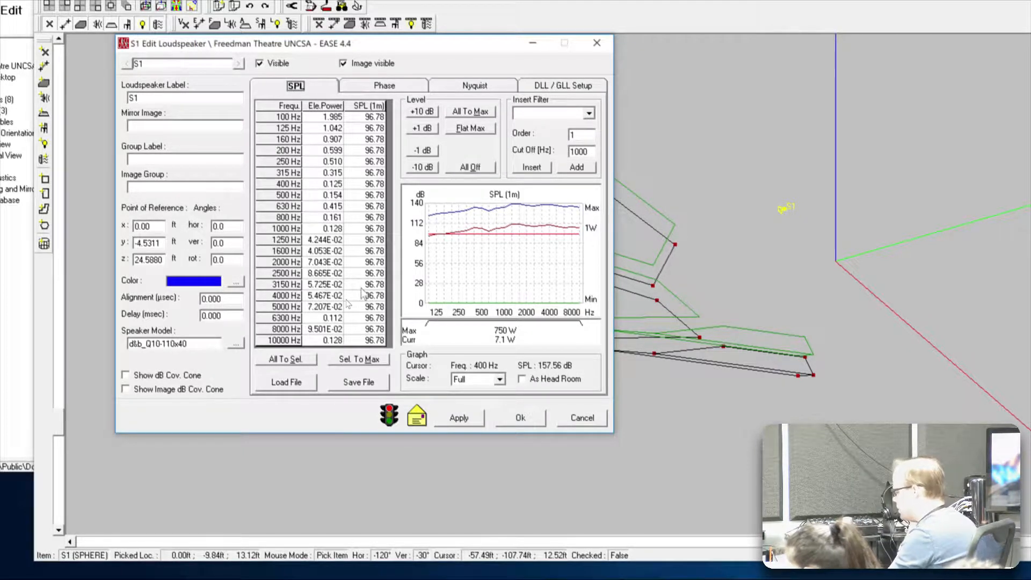
# Step: Set the levels of all frequency bands of loudspeaker S1 to maximum and apply the loudspeaker settings
pyautogui.click(478, 113)
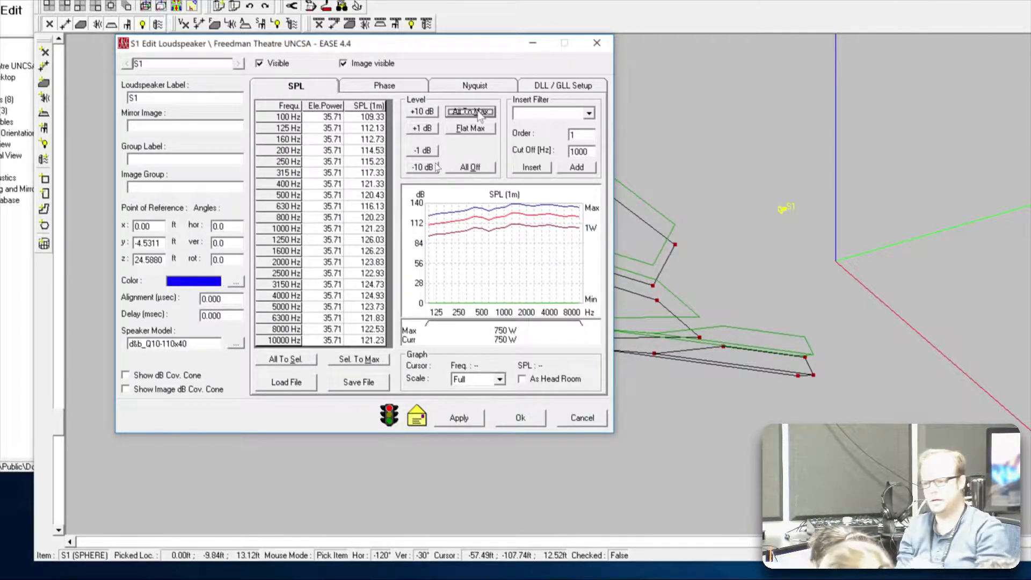
pyautogui.click(440, 155)
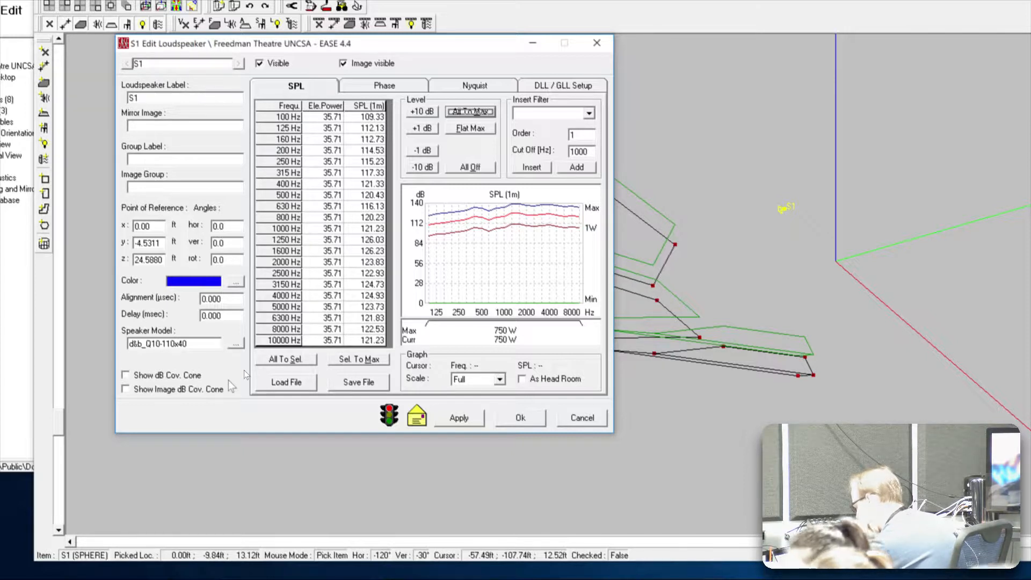
pyautogui.click(207, 368)
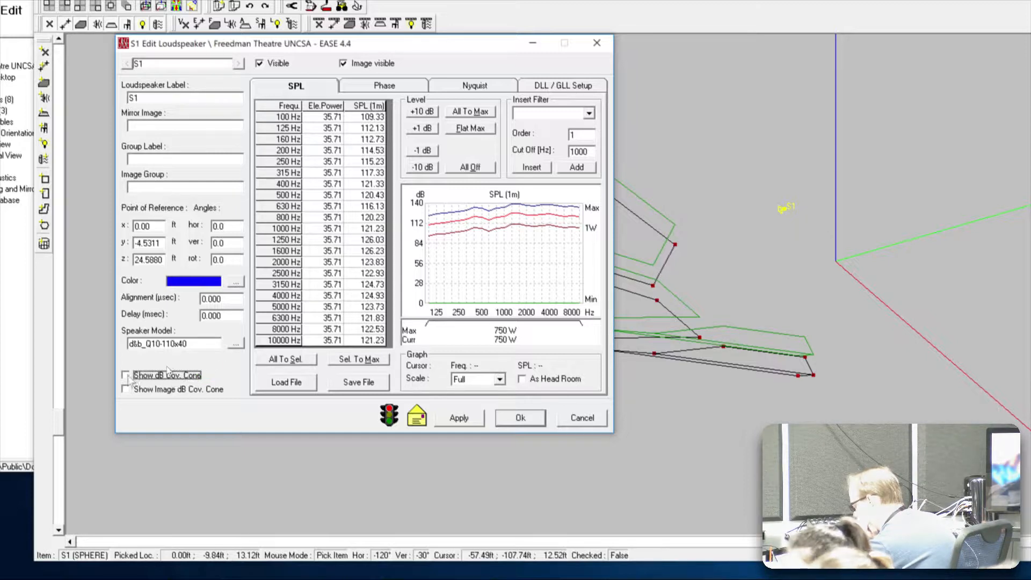
pyautogui.click(197, 375)
pyautogui.click(170, 391)
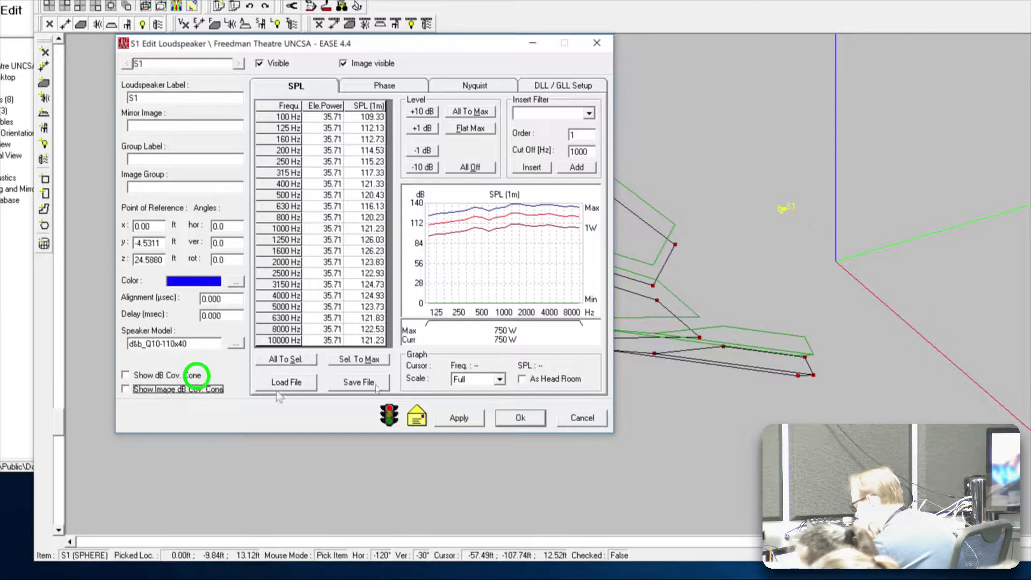
pyautogui.click(463, 420)
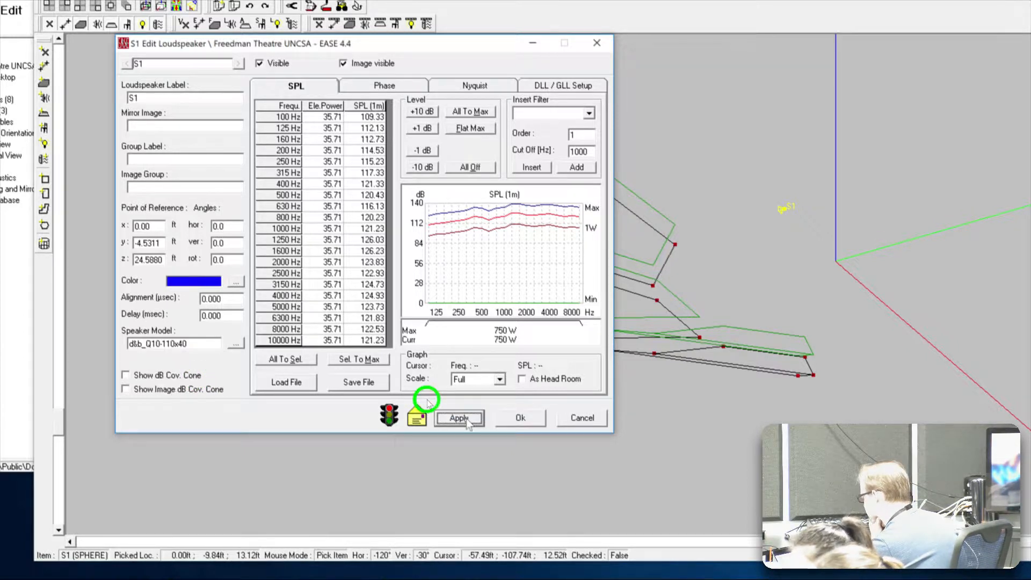
# Step: Accept loudspeaker S1's settings, review its properties once more and close them
pyautogui.click(521, 418)
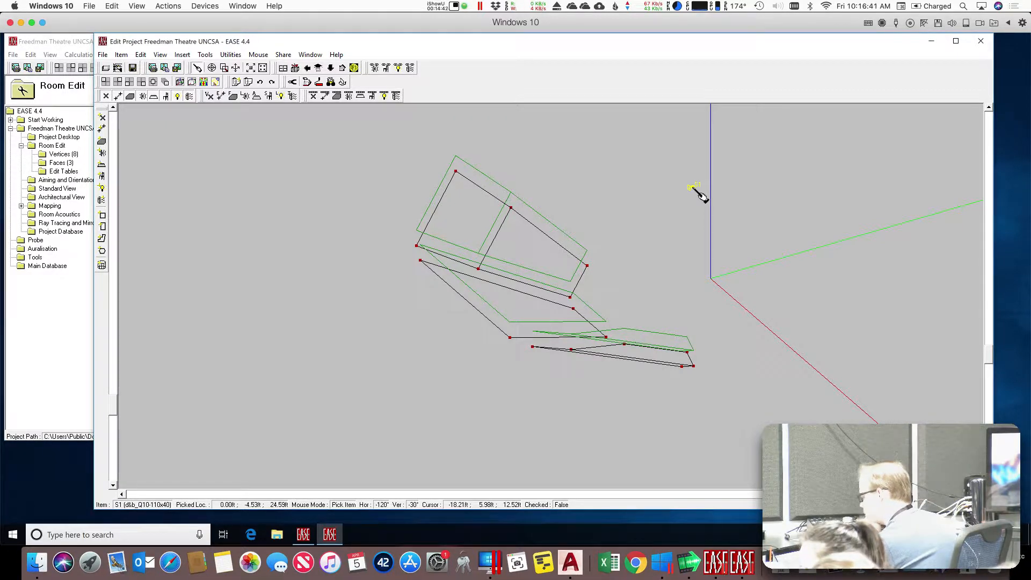
pyautogui.rightClick(693, 189)
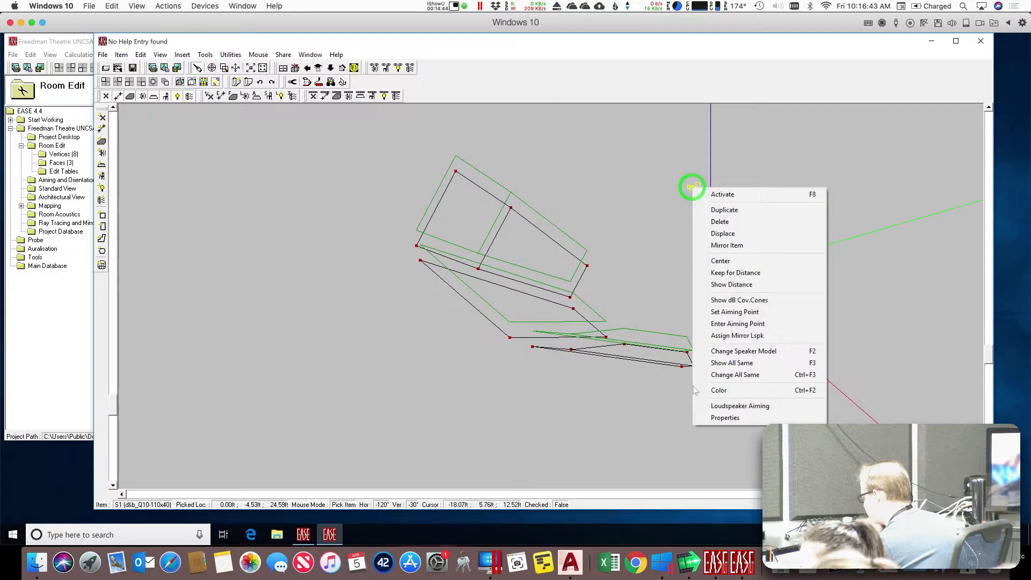
pyautogui.click(712, 418)
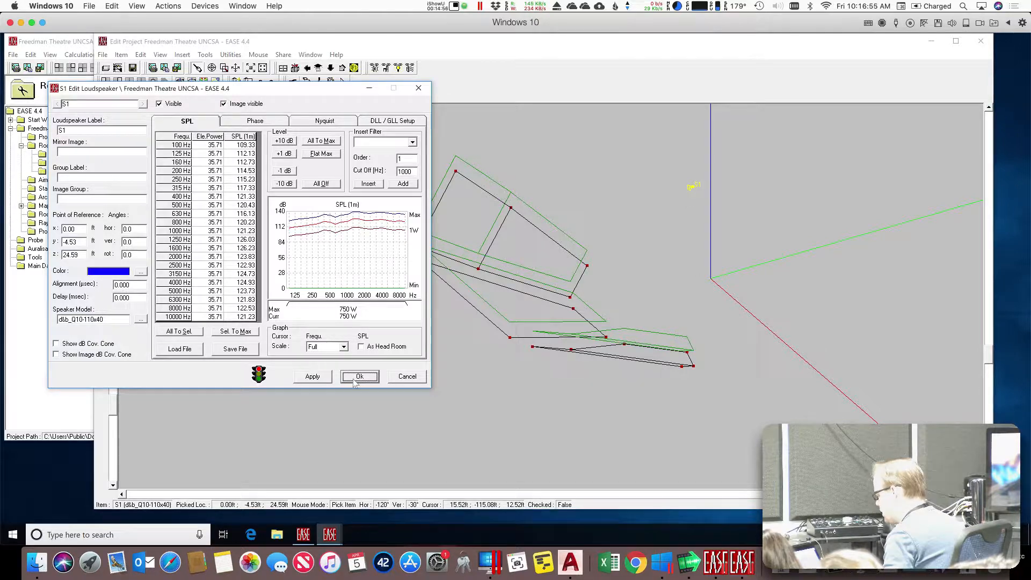
pyautogui.click(358, 377)
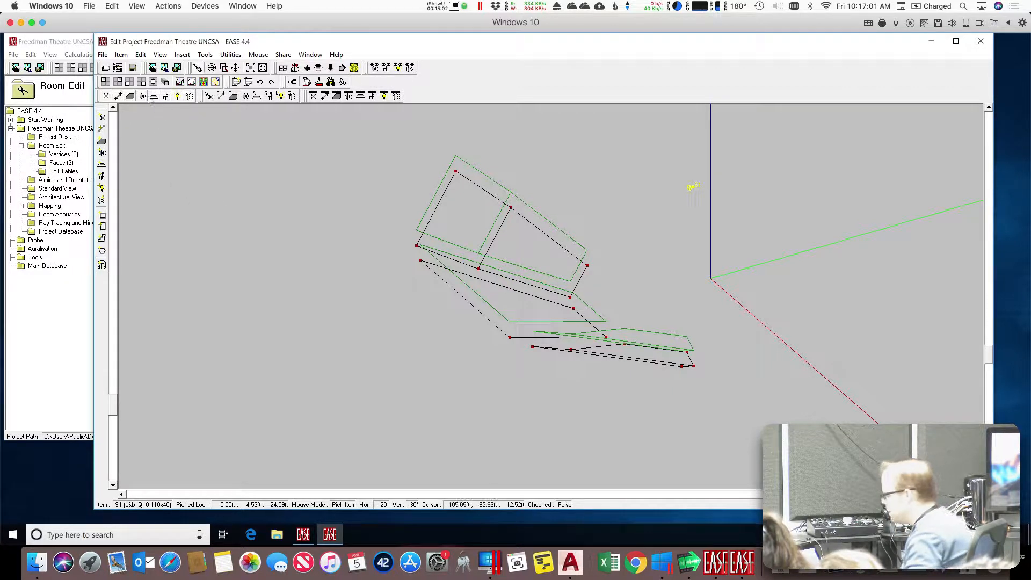
# Step: Try to save the project and cancel saving it with unchecked data
pyautogui.click(133, 68)
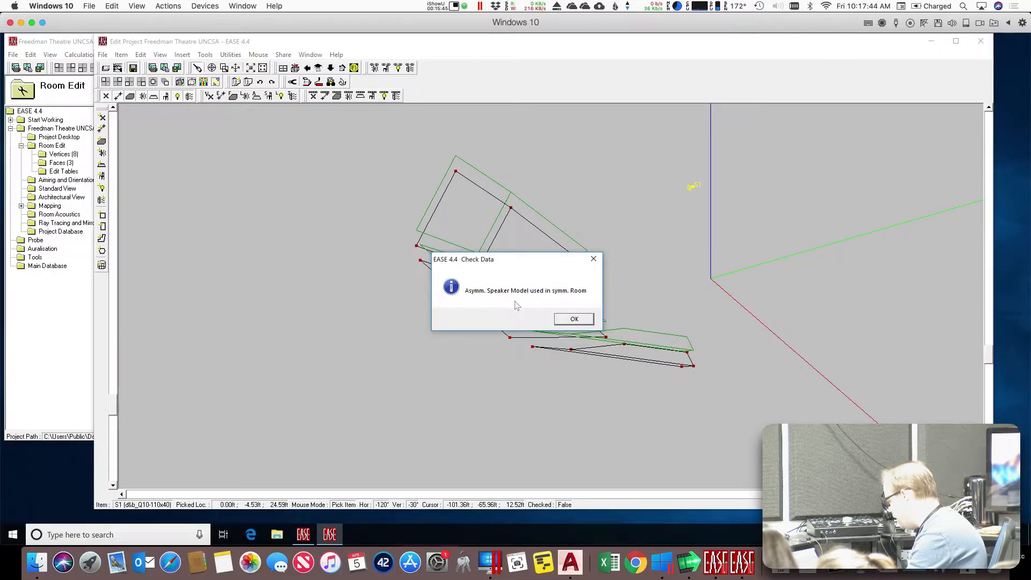
pyautogui.click(617, 333)
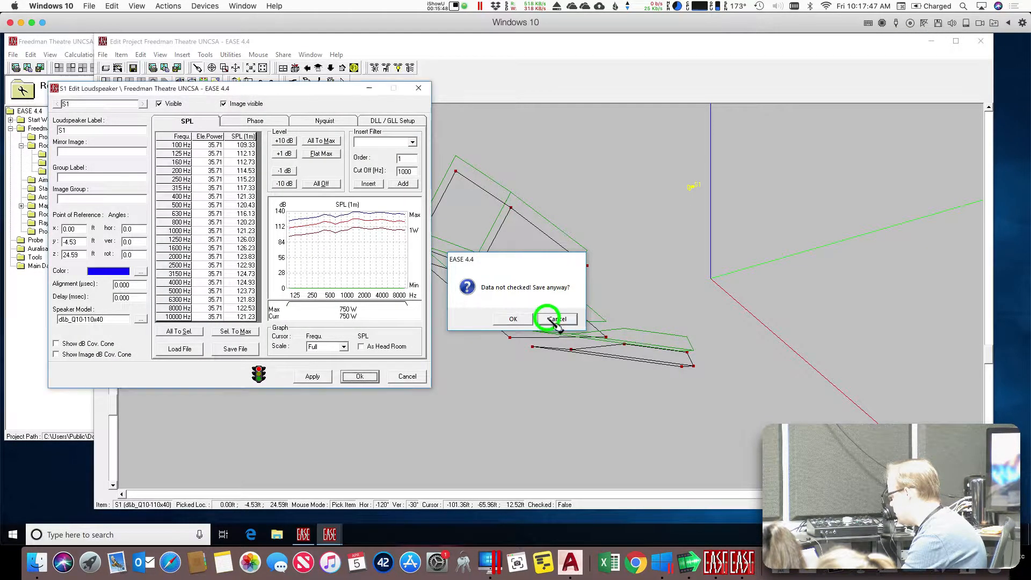
pyautogui.click(557, 319)
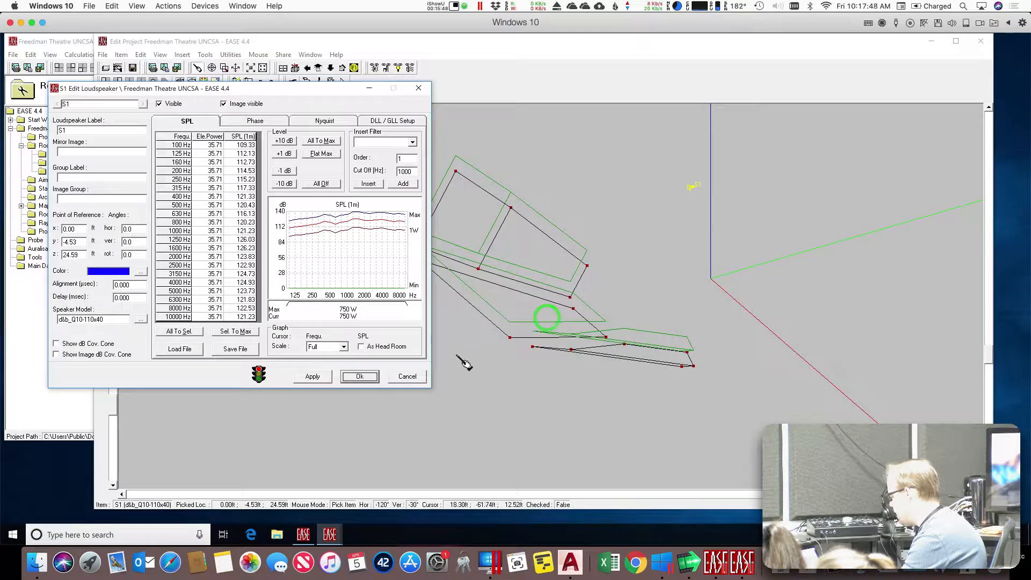
# Step: Check the symmetry information of speaker models d&b_Q10-110x40 and d&b_Q10-40x110, keeping S1's assigned model
pyautogui.click(143, 319)
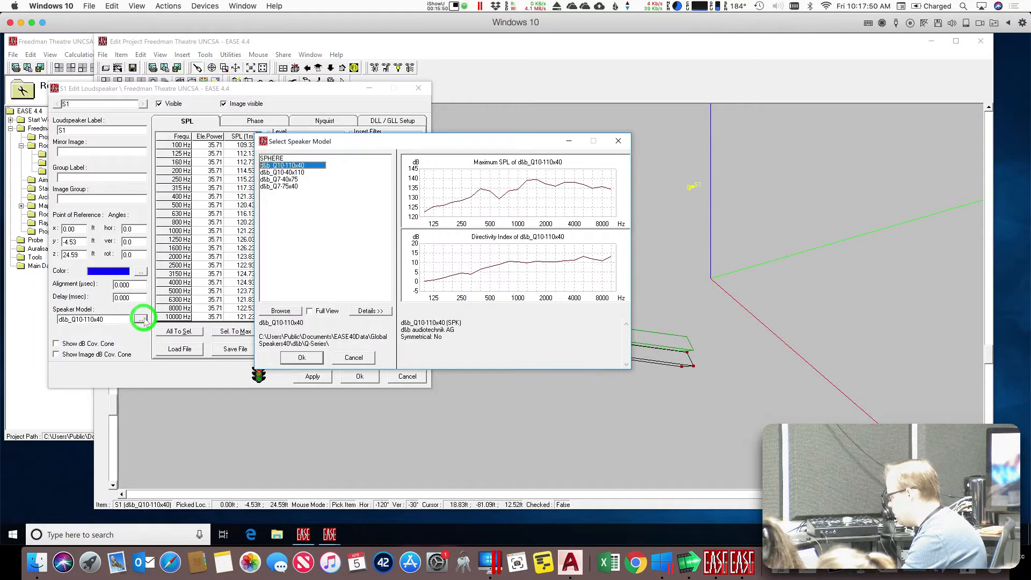
pyautogui.click(278, 173)
pyautogui.click(276, 164)
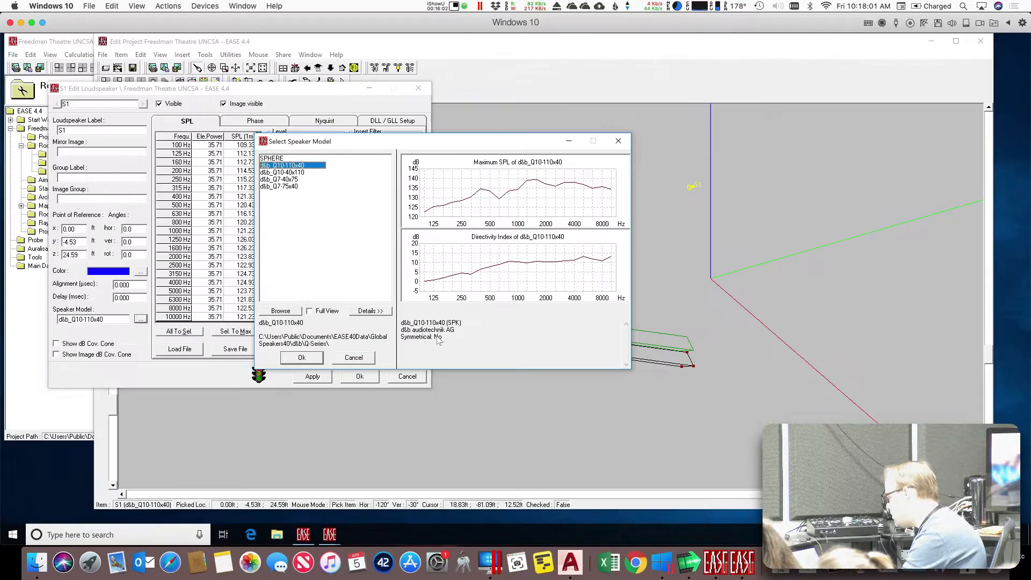
pyautogui.click(355, 358)
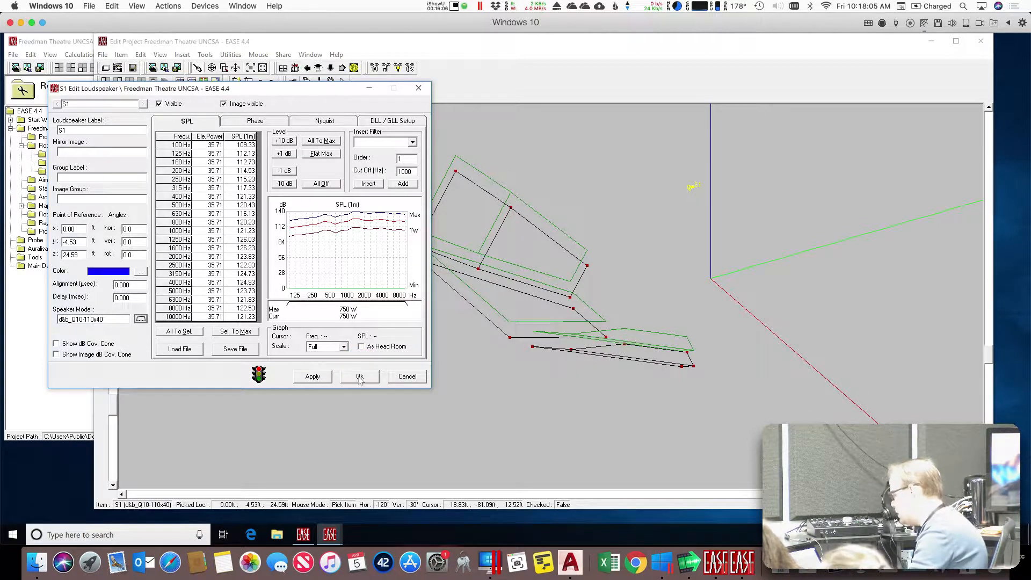
pyautogui.click(359, 375)
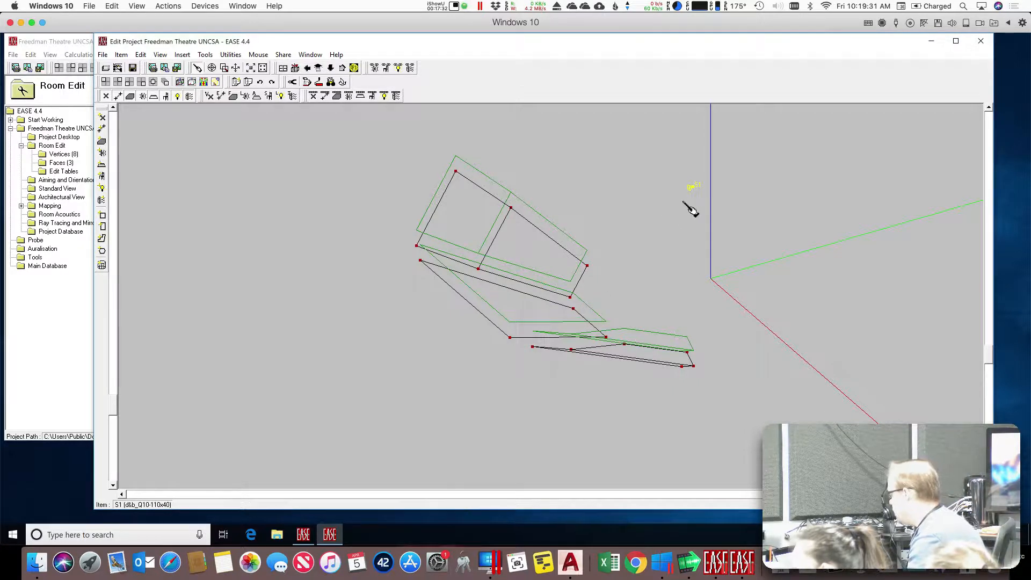
# Step: Set the x coordinate of loudspeaker S1's point of reference to 20 ft and apply it
pyautogui.rightClick(692, 187)
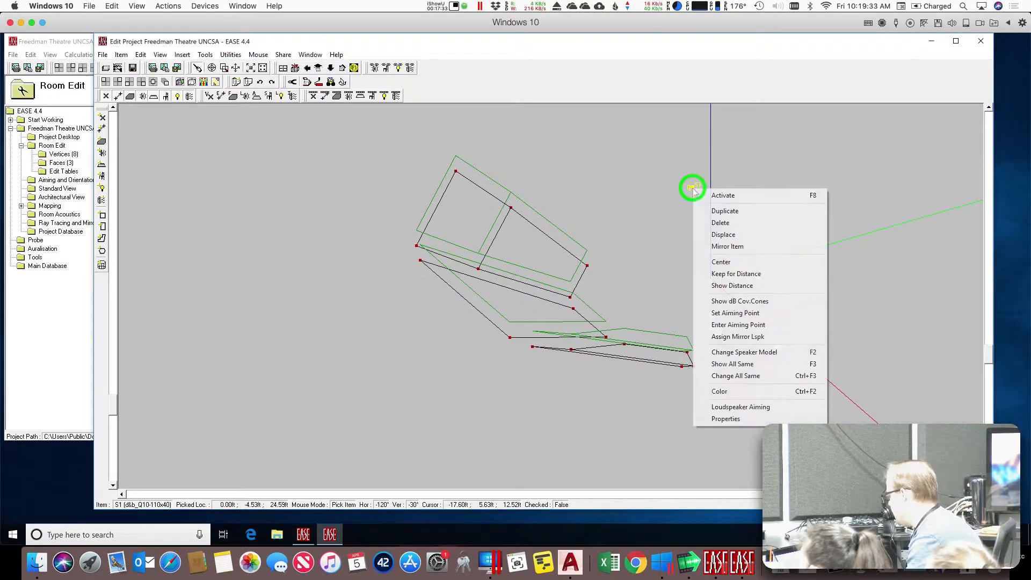
pyautogui.click(726, 419)
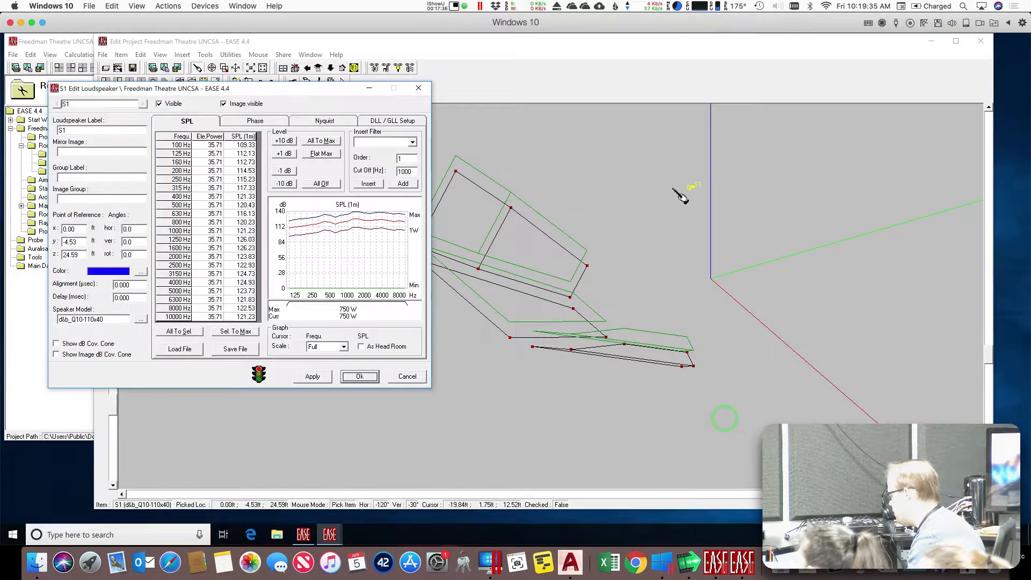
pyautogui.click(85, 230)
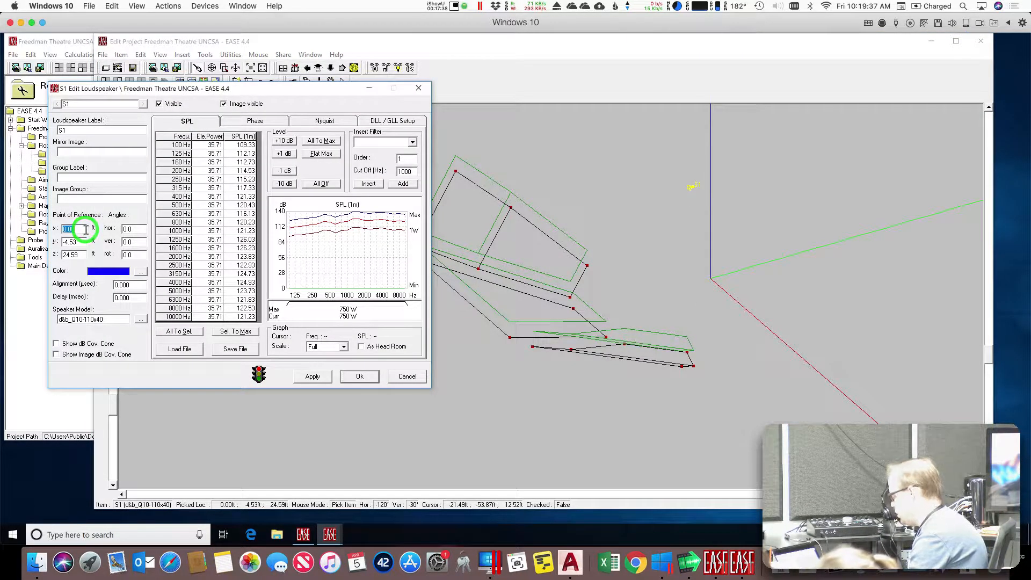
pyautogui.write('20')
pyautogui.press('Tab')
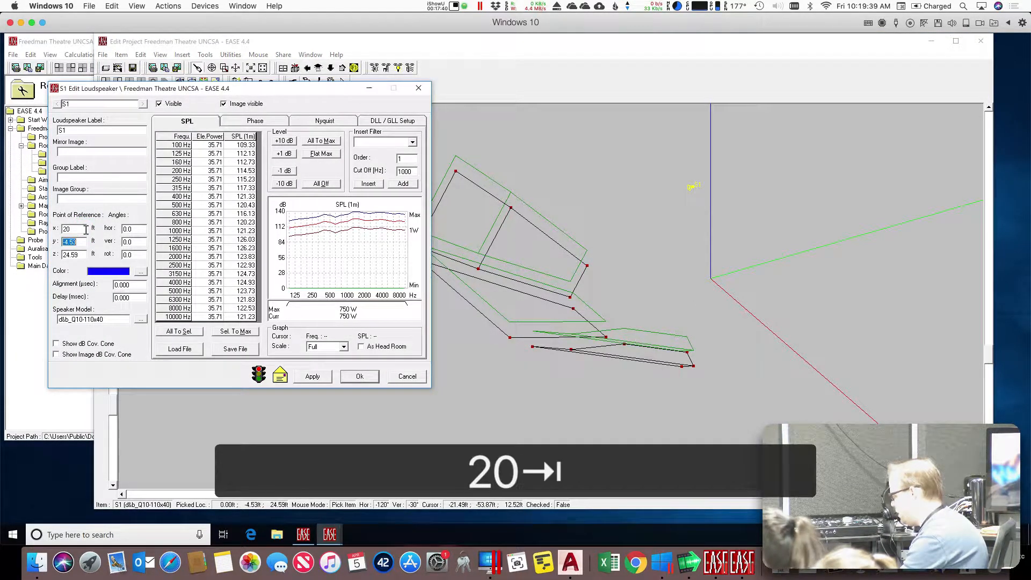
pyautogui.click(313, 376)
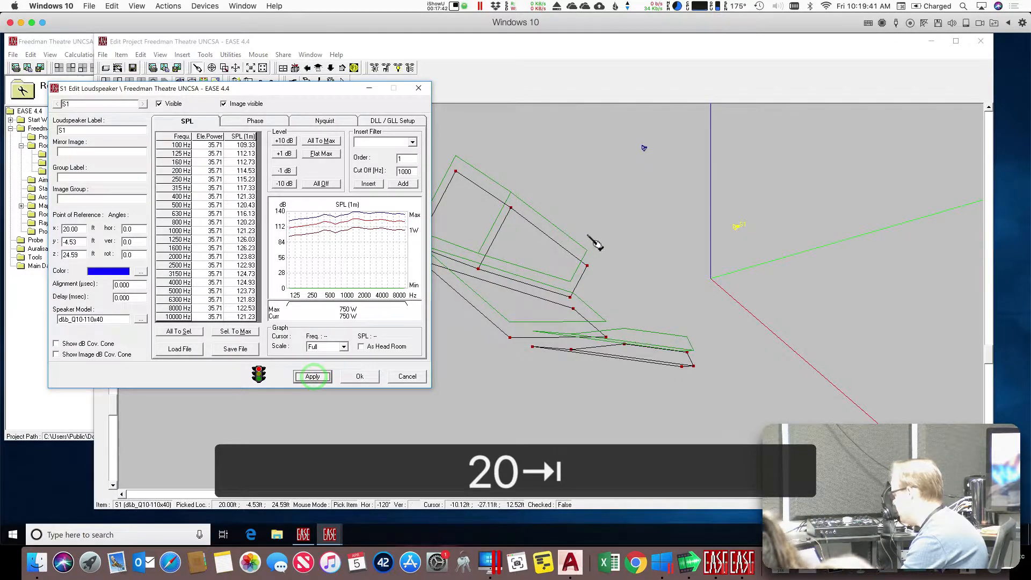
pyautogui.click(360, 376)
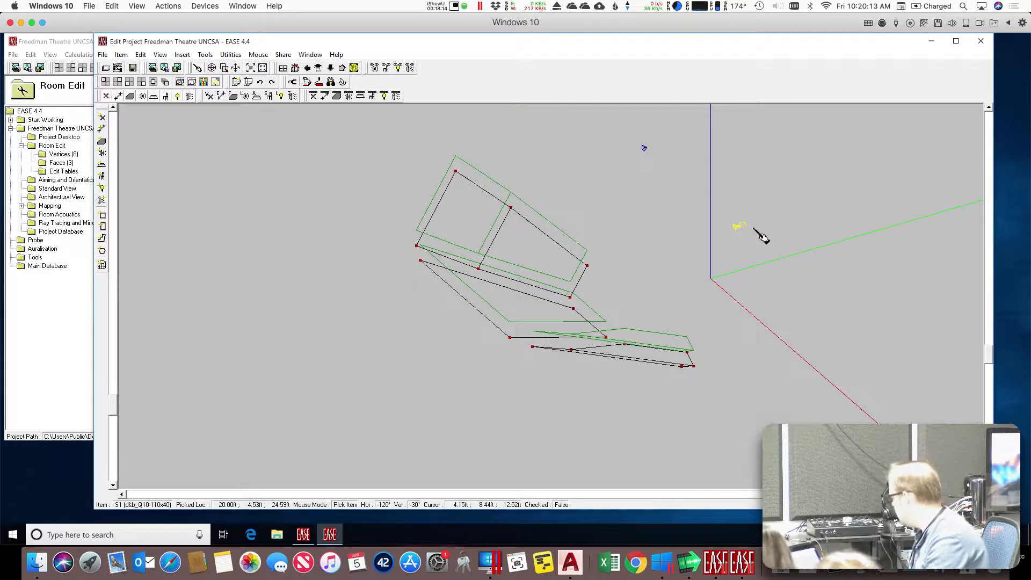
# Step: Return loudspeaker S1 to the centre line by setting its x coordinate to 0 ft
pyautogui.rightClick(738, 226)
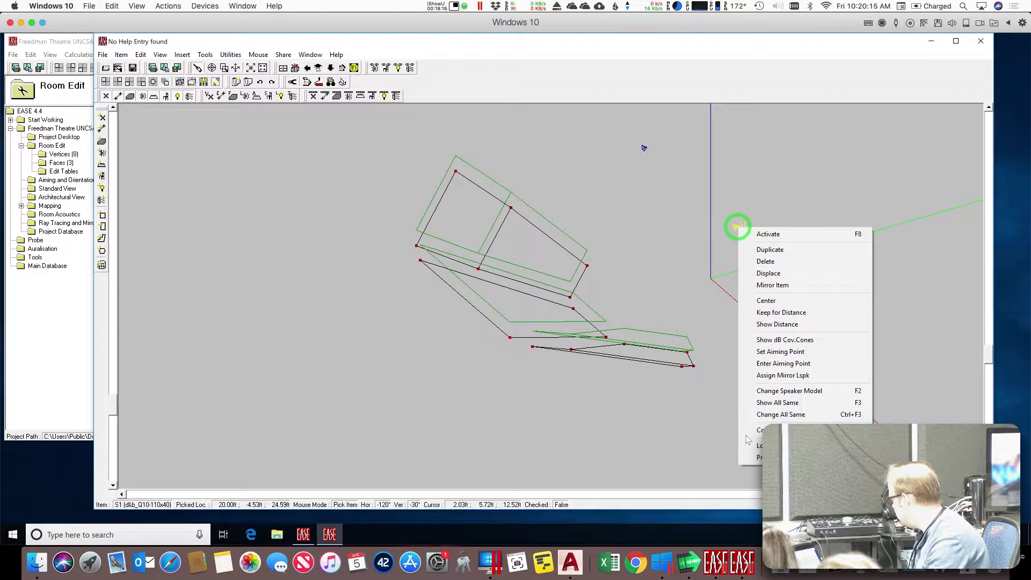
pyautogui.click(749, 457)
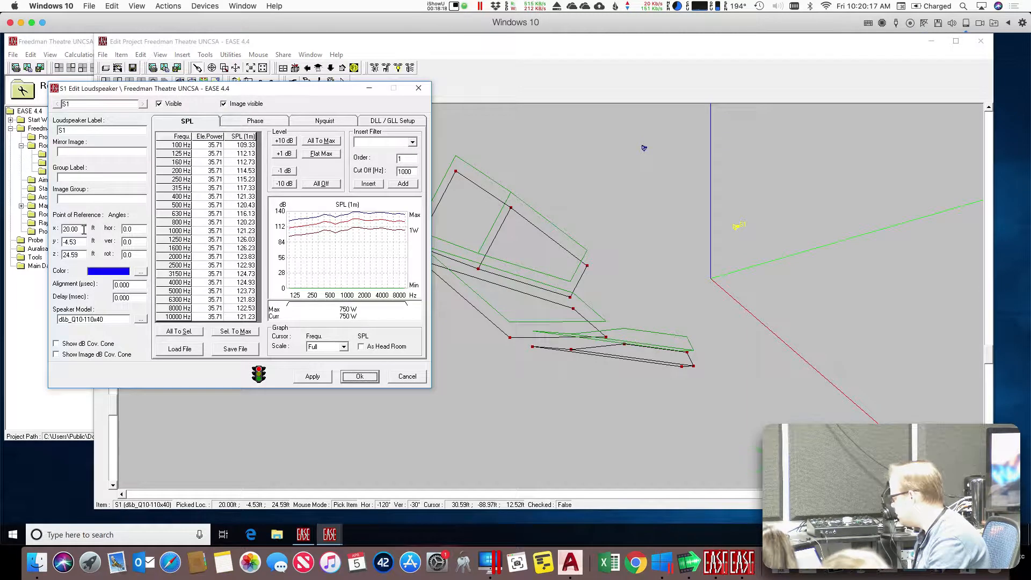
pyautogui.doubleClick(84, 230)
pyautogui.write('0')
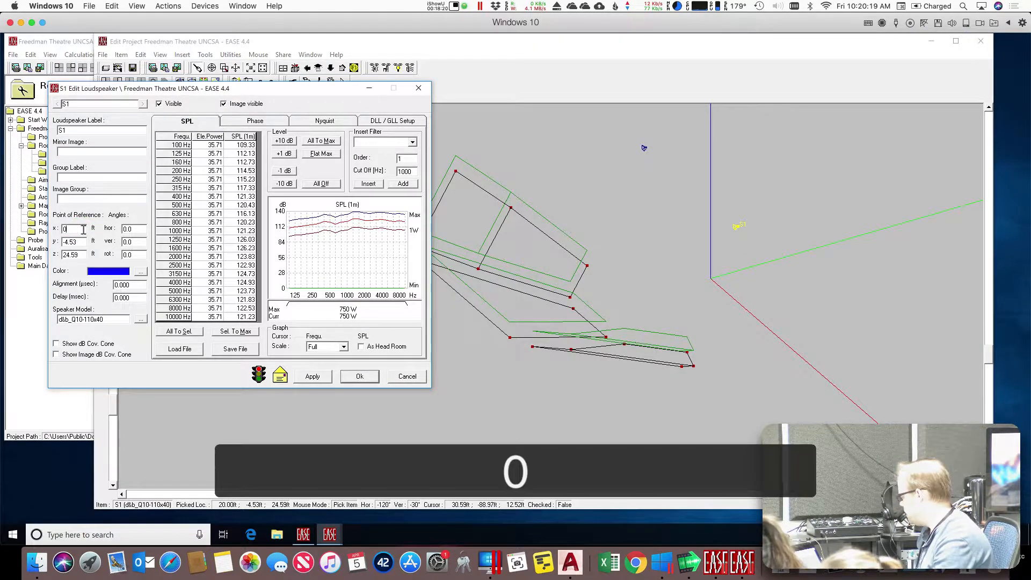
pyautogui.click(83, 229)
pyautogui.click(310, 376)
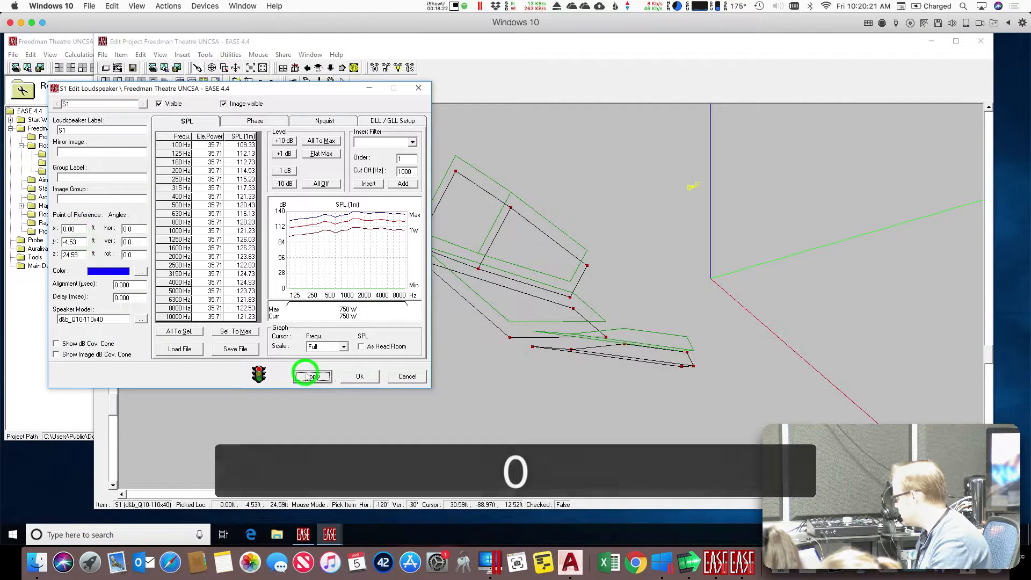
pyautogui.click(360, 376)
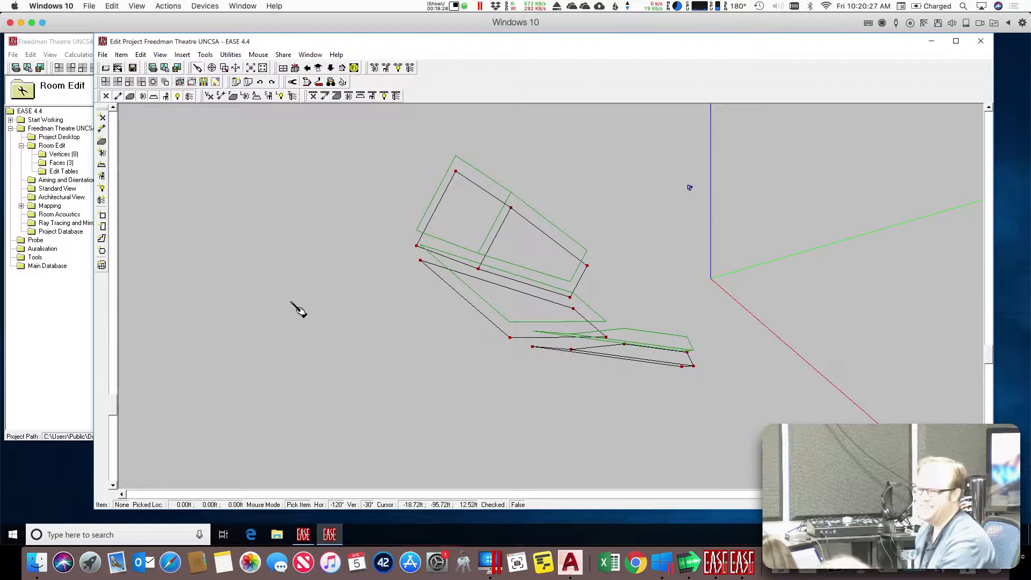
# Step: Look up the room symmetry setting in the room data and close it without changes
pyautogui.click(281, 279)
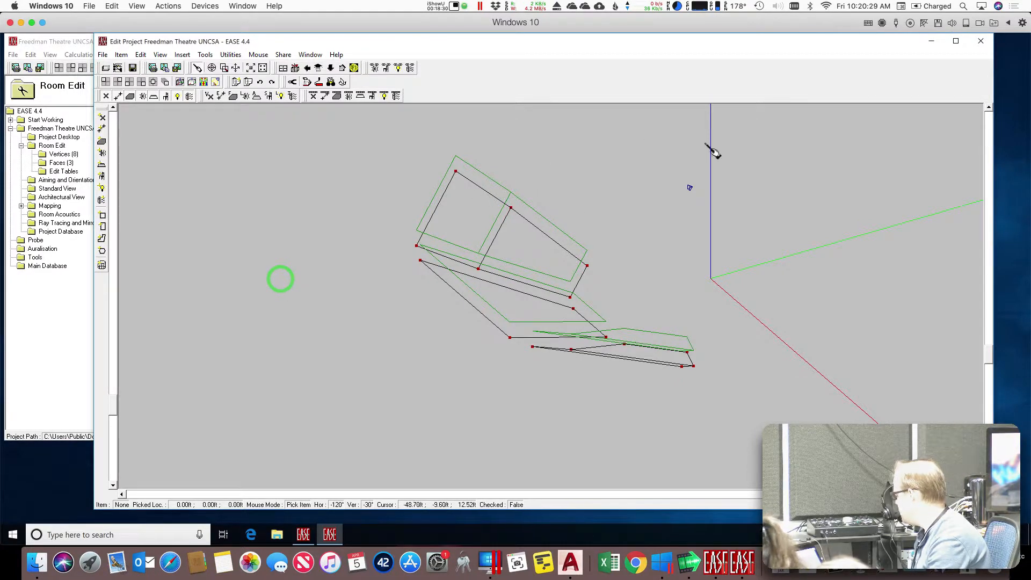
pyautogui.rightClick(216, 218)
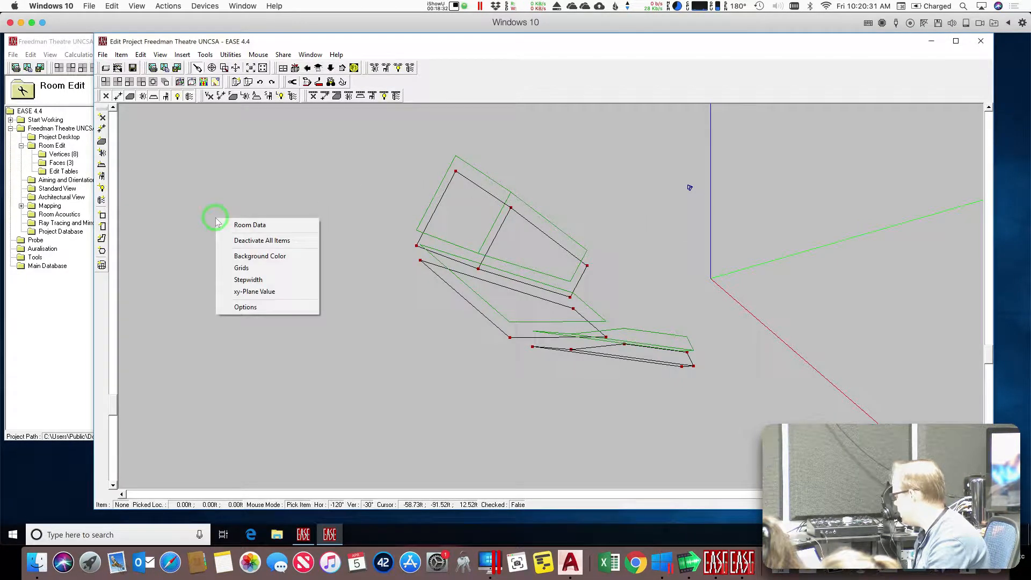
pyautogui.click(252, 225)
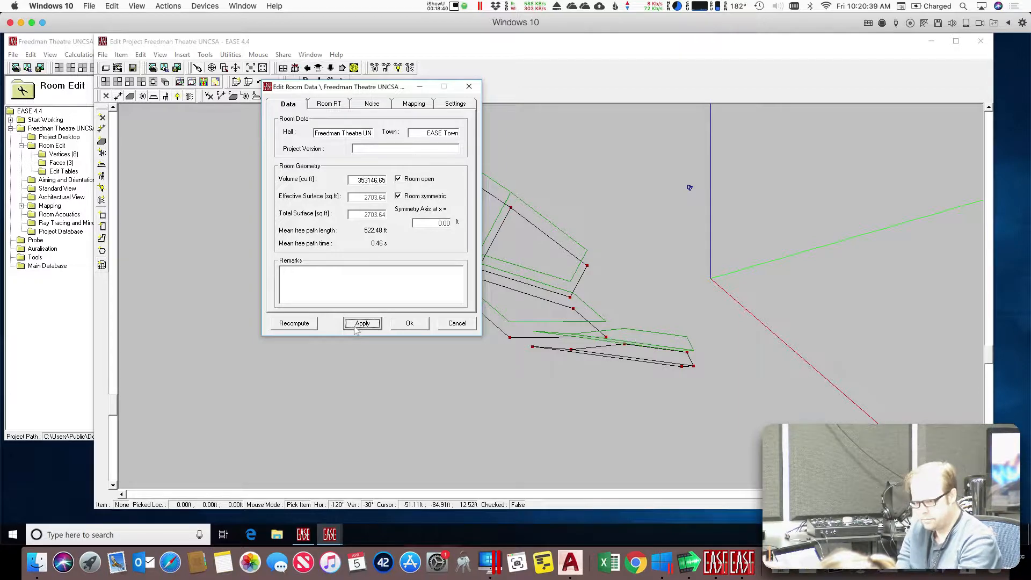
pyautogui.click(453, 322)
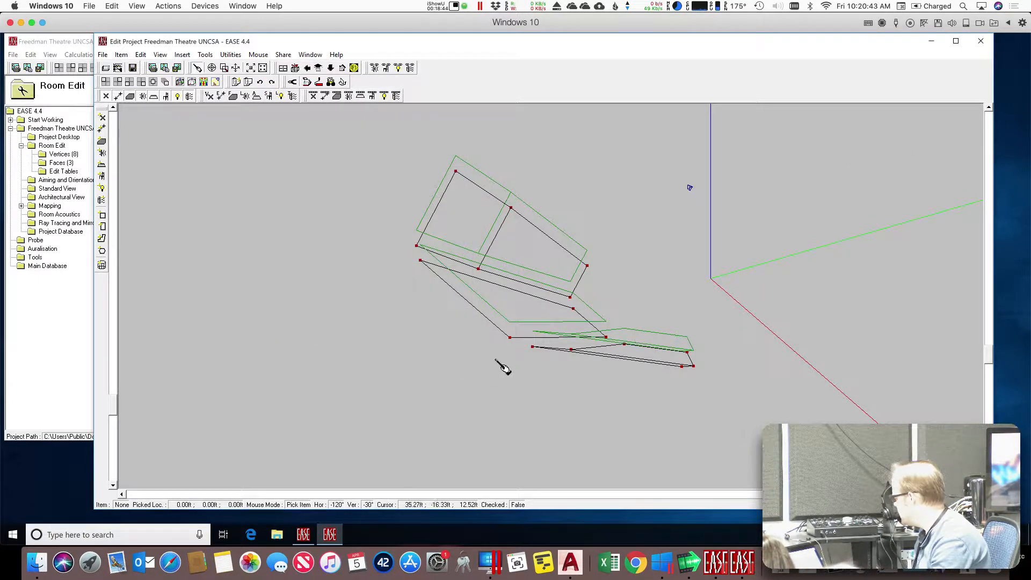
# Step: Turn off Room symmetric in the room data and confirm the symmetry change for the project
pyautogui.click(277, 326)
pyautogui.click(295, 334)
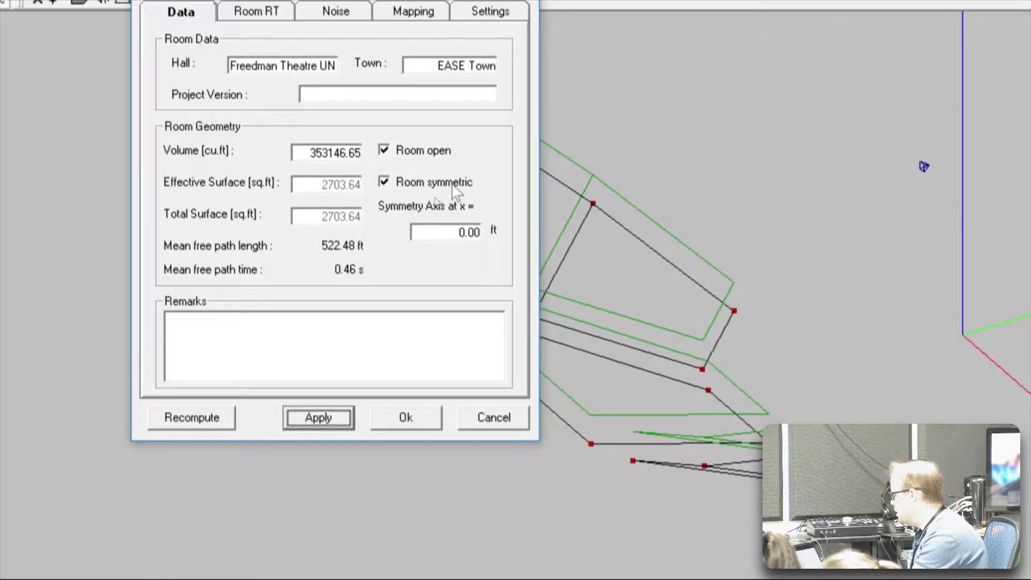
pyautogui.click(398, 194)
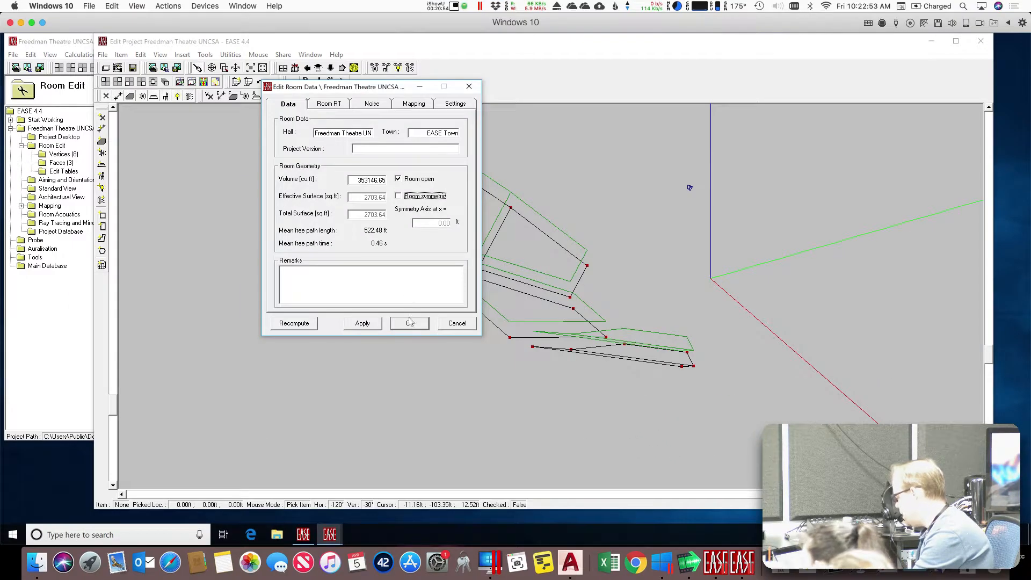
pyautogui.click(406, 418)
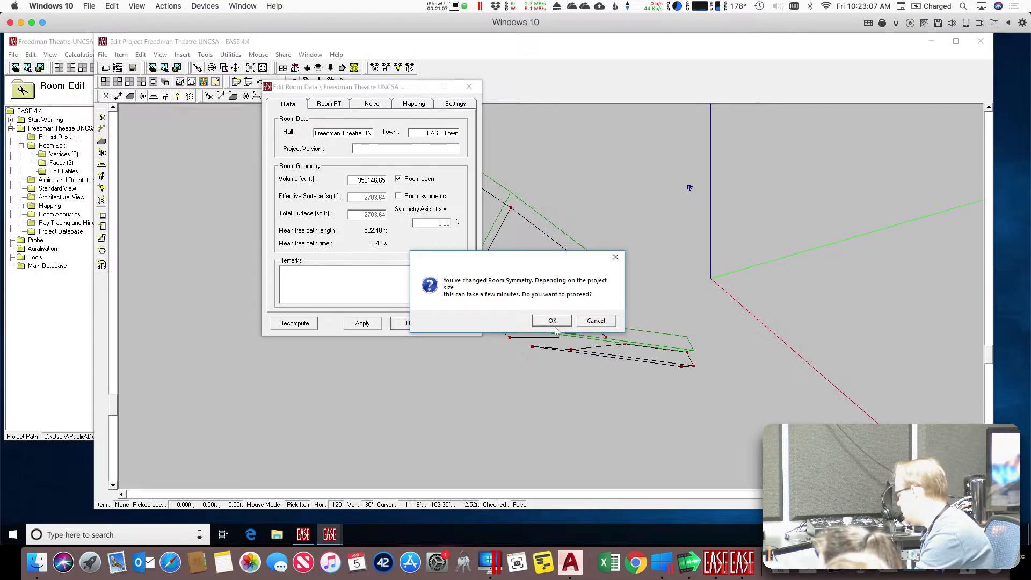
pyautogui.click(544, 345)
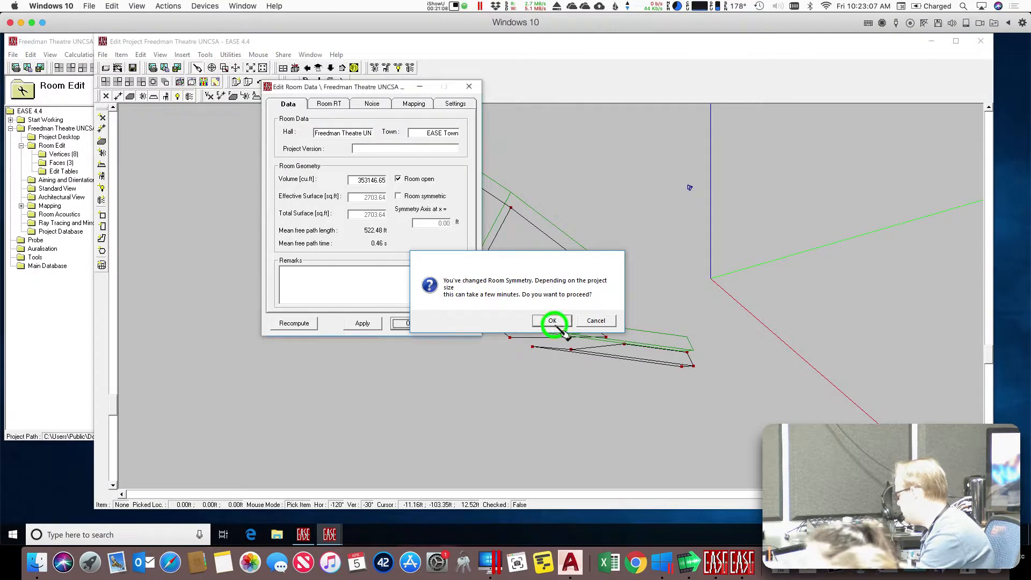
pyautogui.click(636, 285)
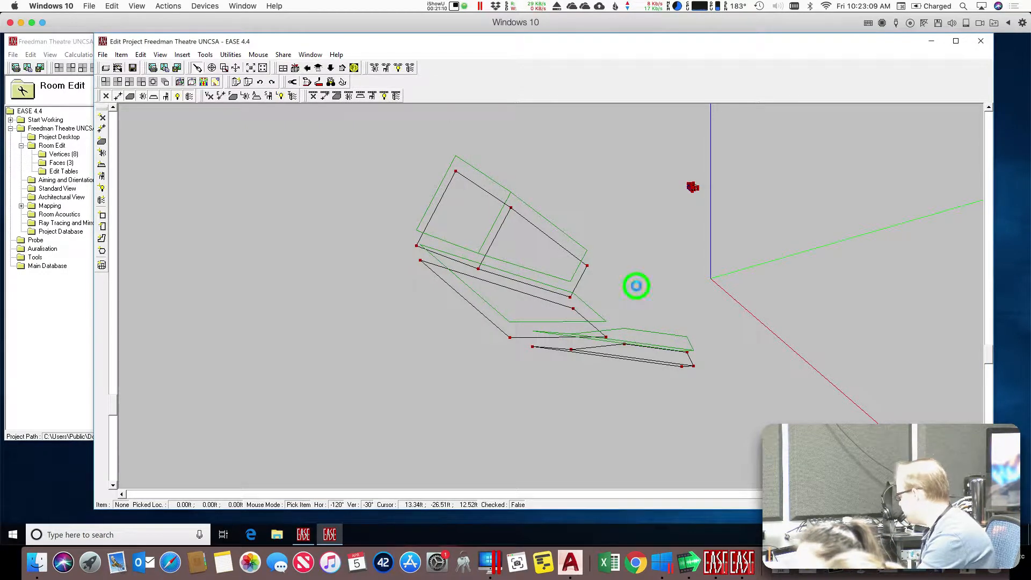
# Step: Pick the audience faces F4, F2 and F5 one after another to inspect them individually
pyautogui.click(545, 256)
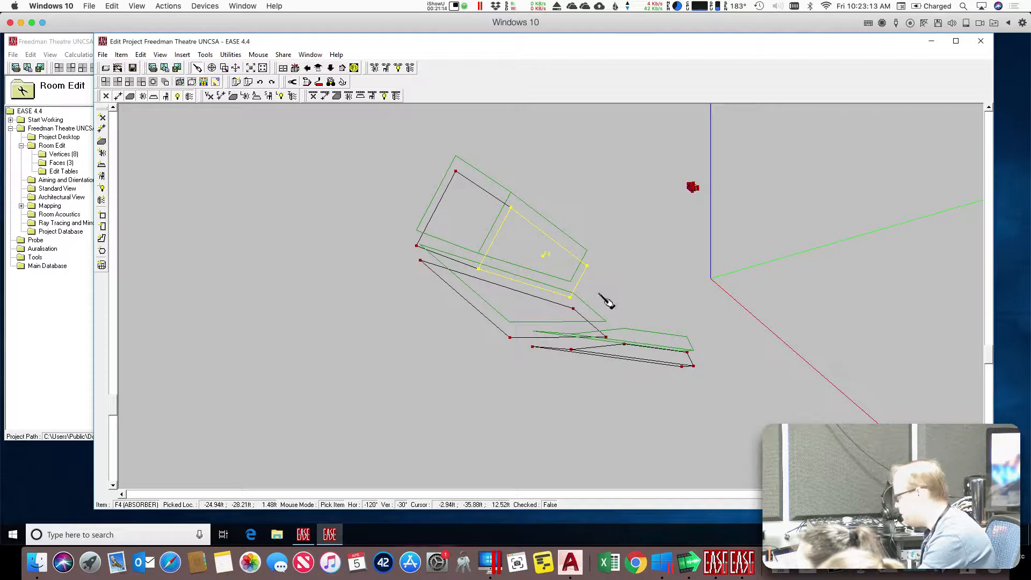
pyautogui.click(646, 352)
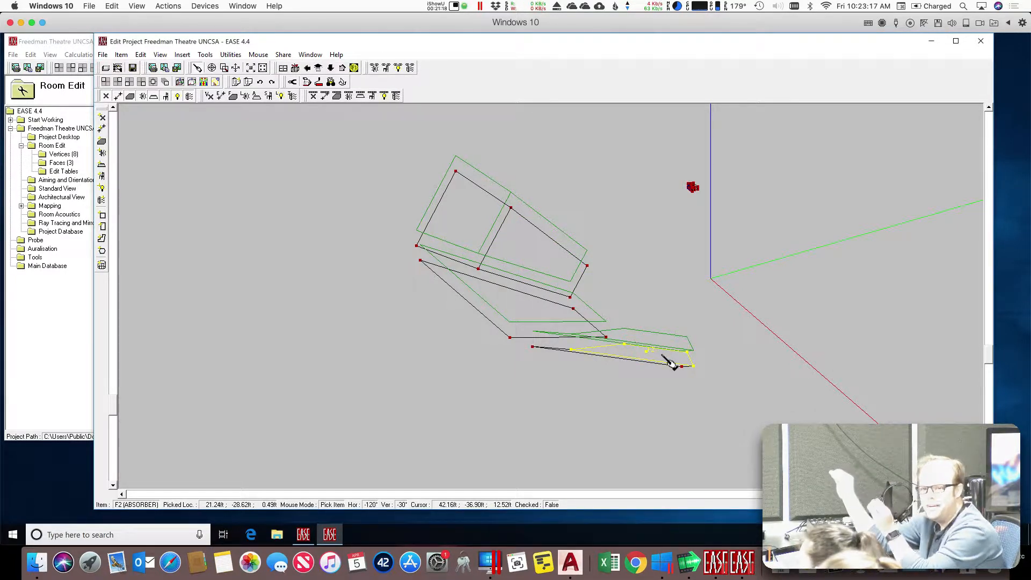
pyautogui.click(533, 250)
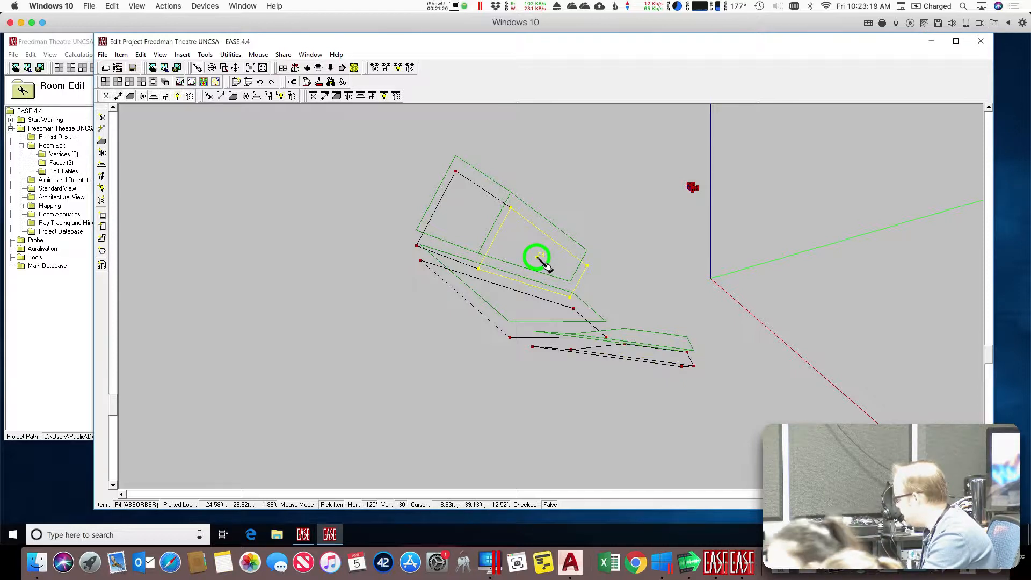
pyautogui.click(483, 215)
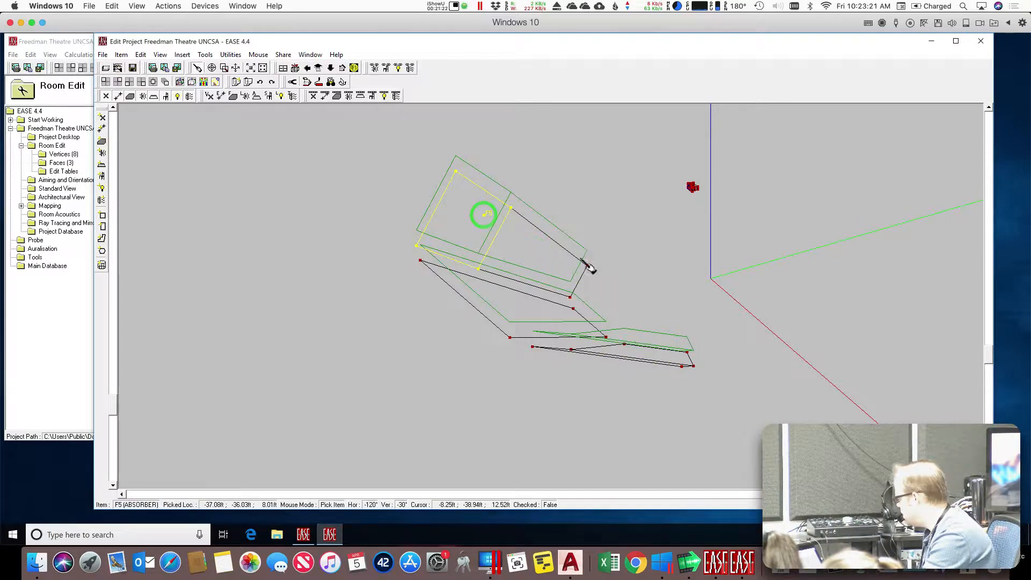
# Step: Clear the face selection and hide the vertices in the room model
pyautogui.click(618, 196)
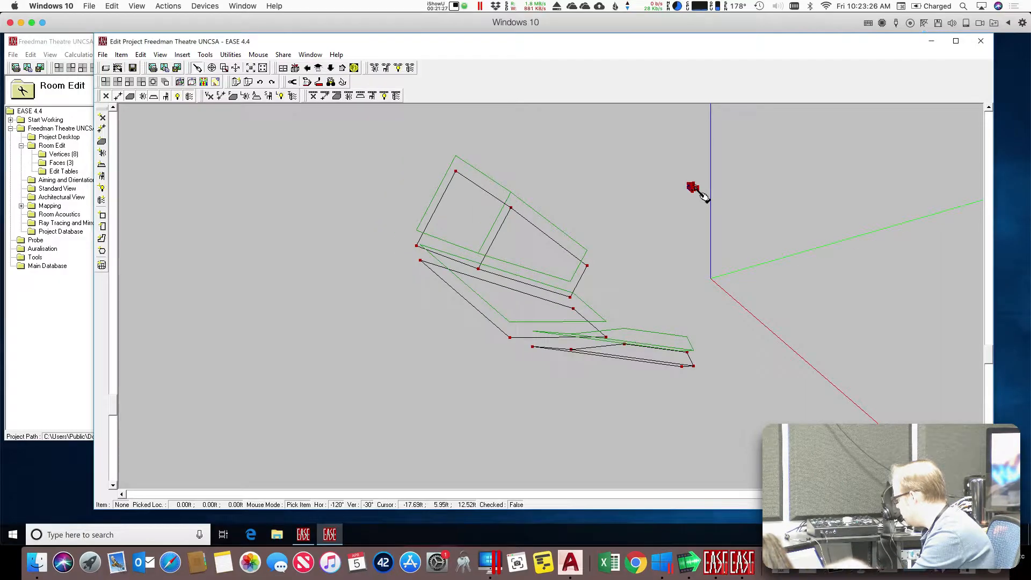
pyautogui.click(711, 165)
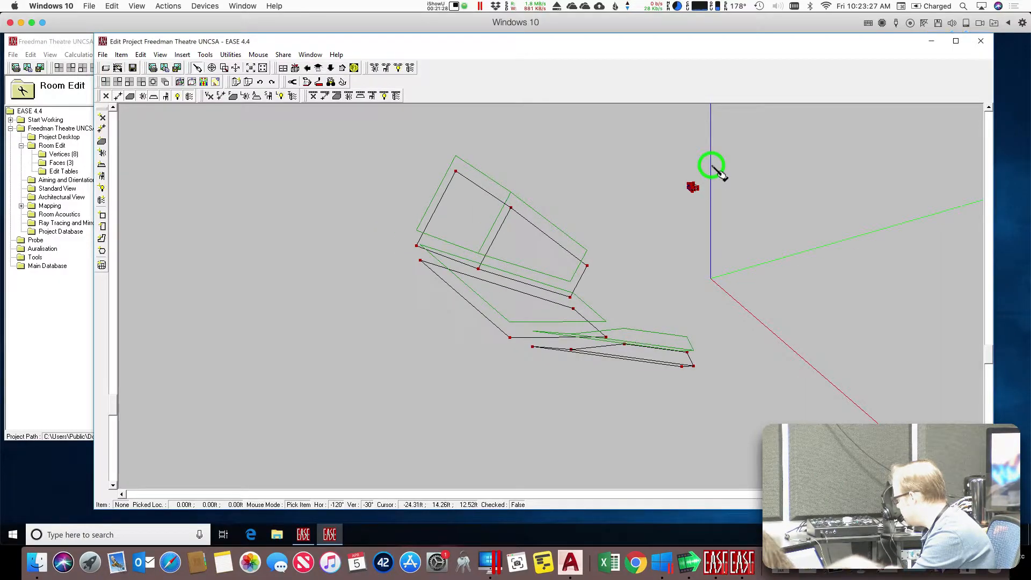
pyautogui.click(693, 188)
pyautogui.click(730, 189)
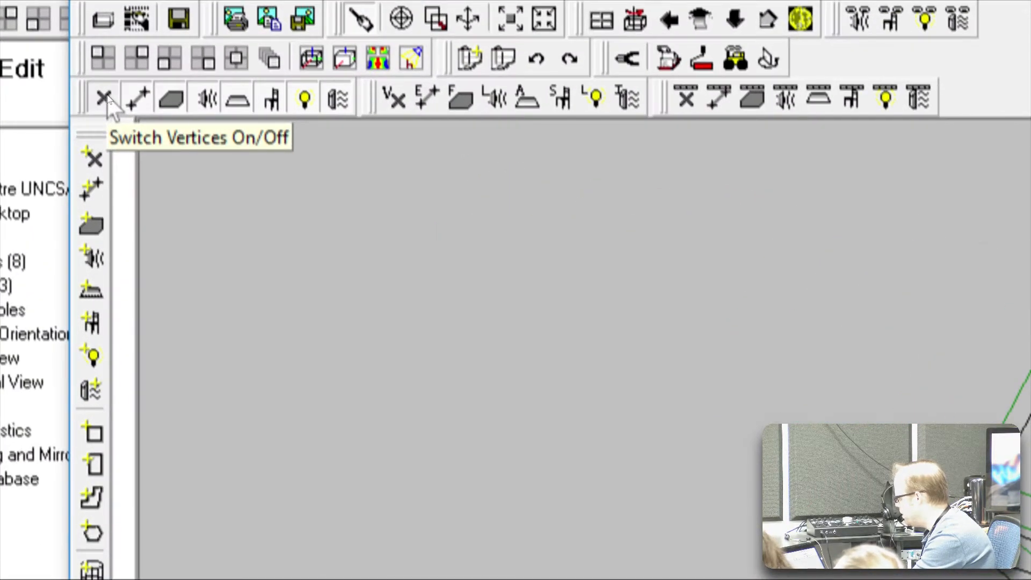
pyautogui.click(105, 98)
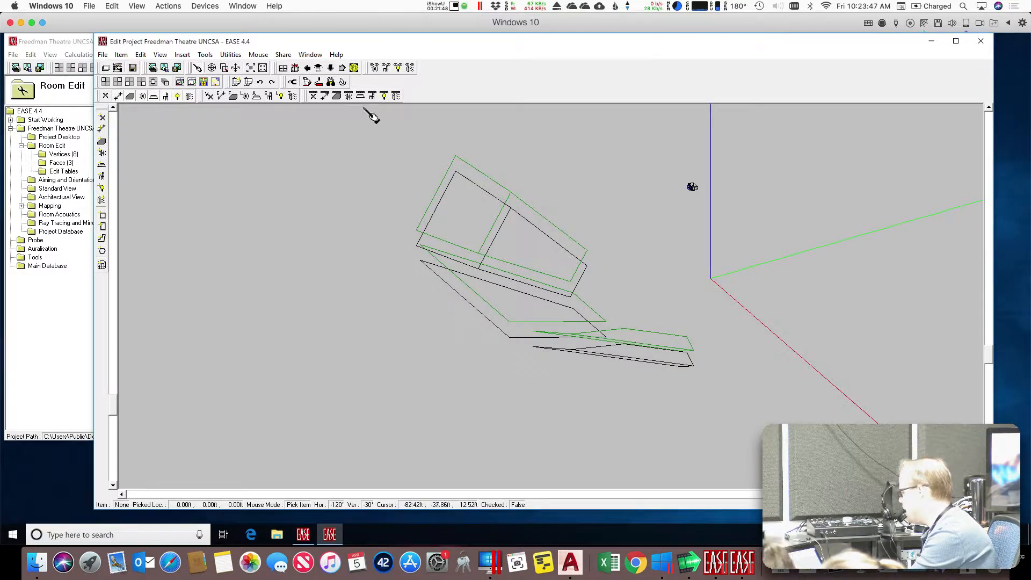
# Step: Save the room edits and the Freedman Theatre UNCSA project, and return to the room editor
pyautogui.click(133, 69)
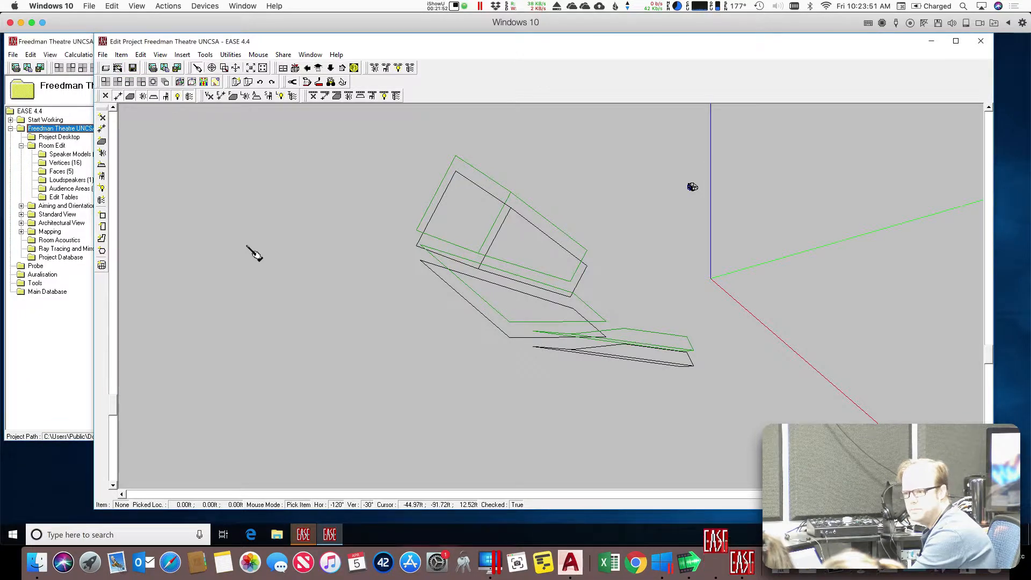
pyautogui.click(304, 534)
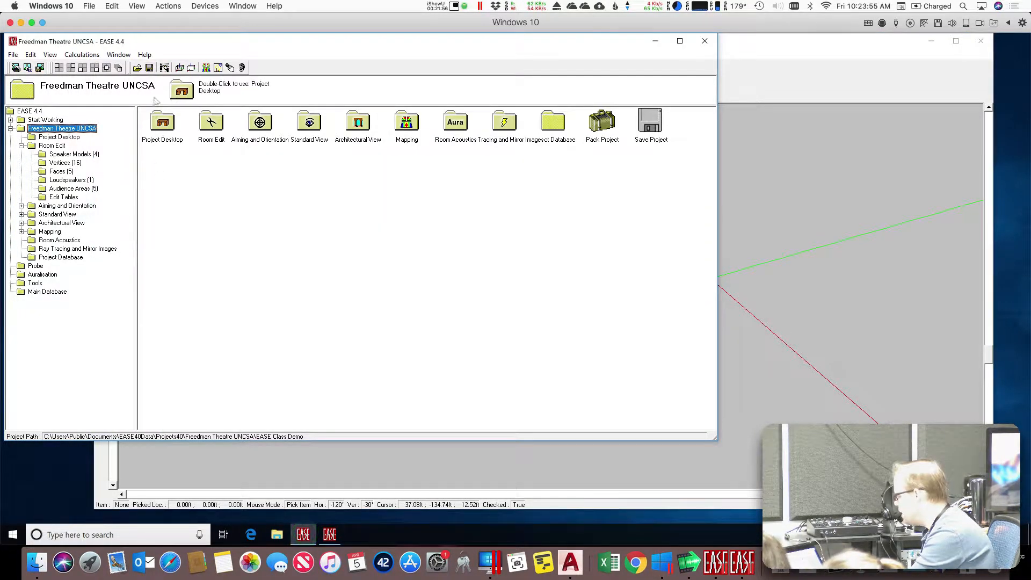
pyautogui.click(150, 69)
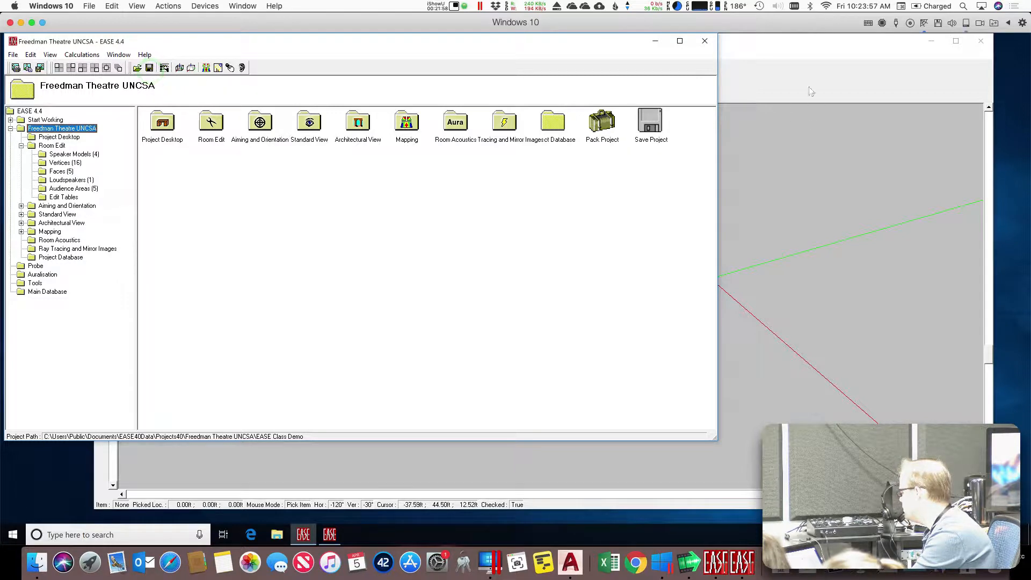
pyautogui.click(814, 52)
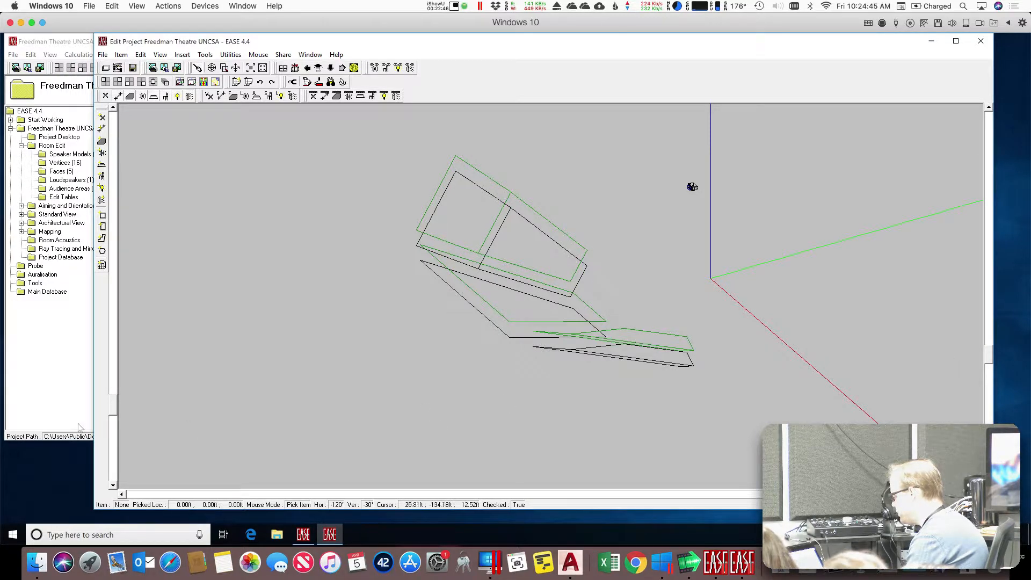
# Step: Examine loudspeaker S1's coverage over the audience areas in an enlarged Loudspeaker Aiming view and close it
pyautogui.moveTo(114, 406); pyautogui.dragTo(116, 378)
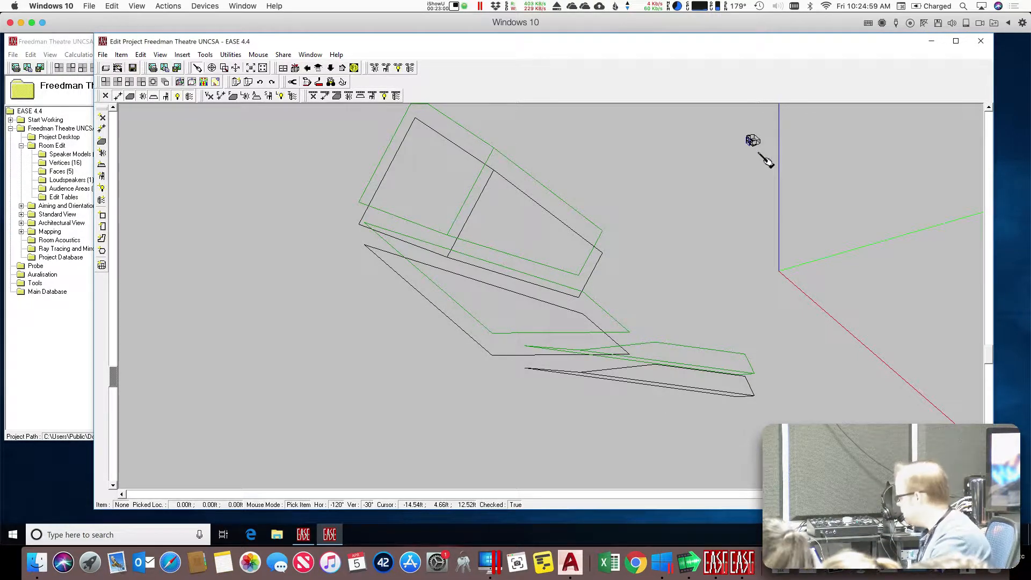
pyautogui.click(330, 68)
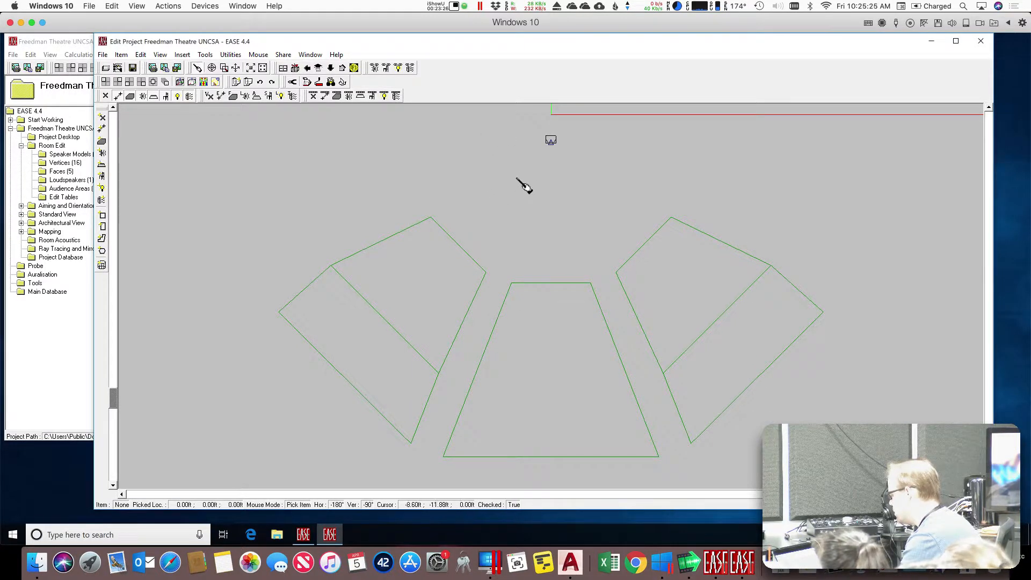
pyautogui.click(551, 141)
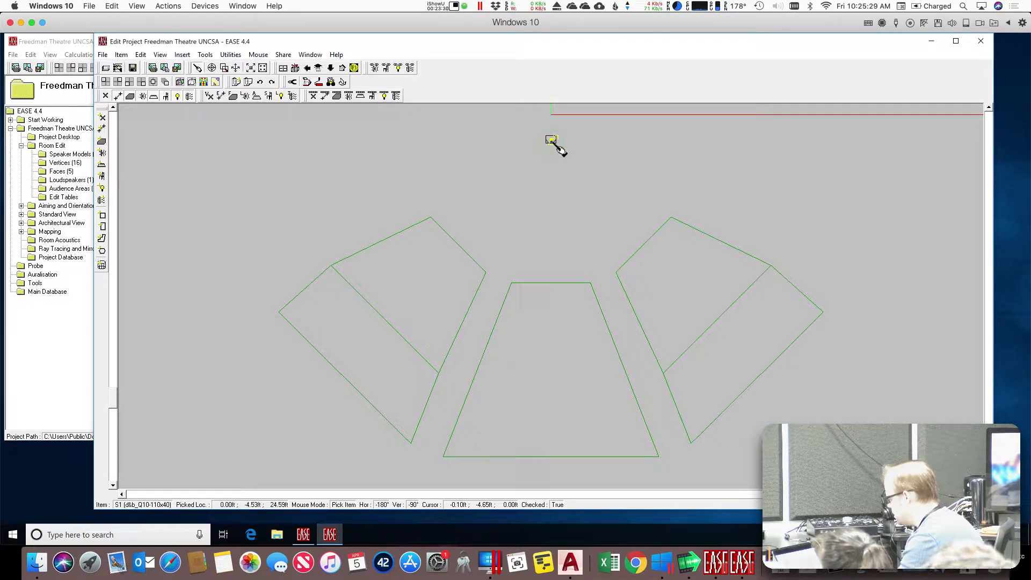
pyautogui.rightClick(551, 141)
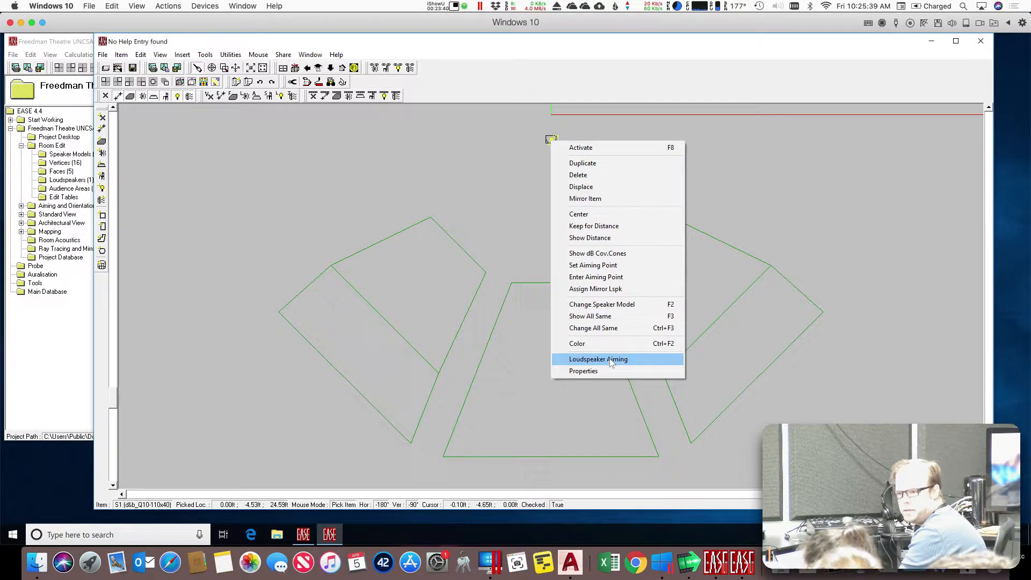
pyautogui.click(611, 359)
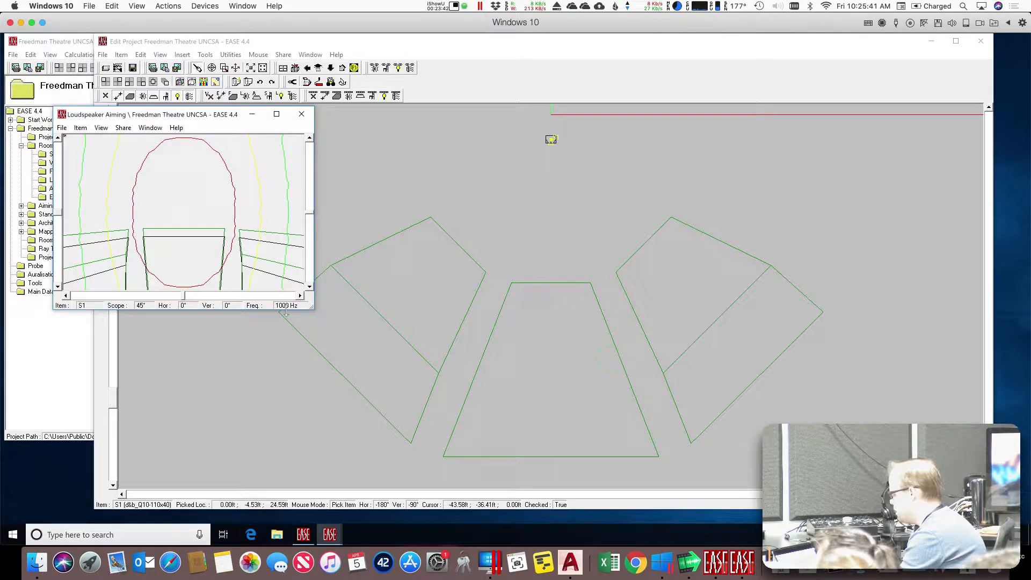
pyautogui.moveTo(312, 308); pyautogui.dragTo(454, 481)
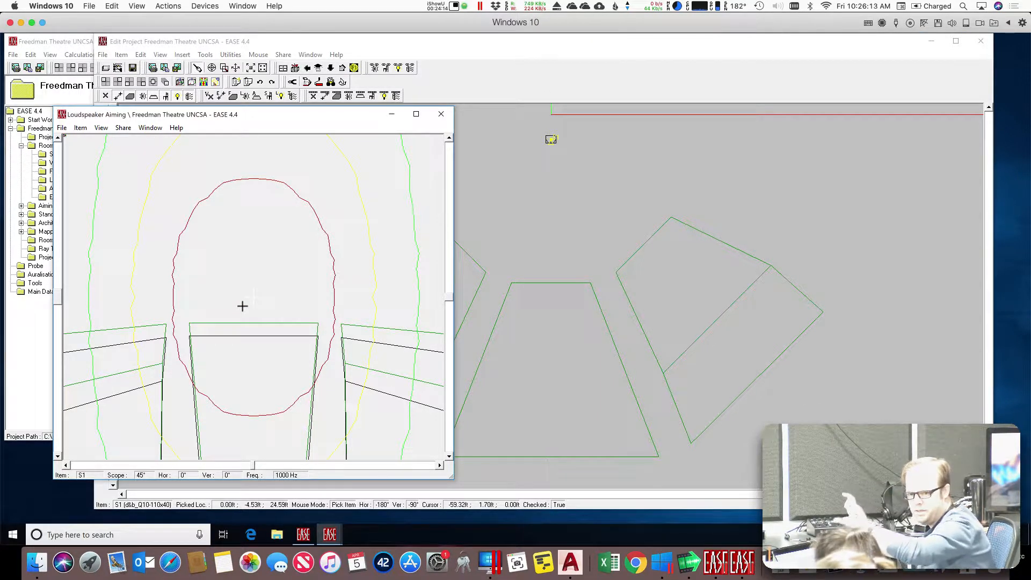
pyautogui.click(441, 114)
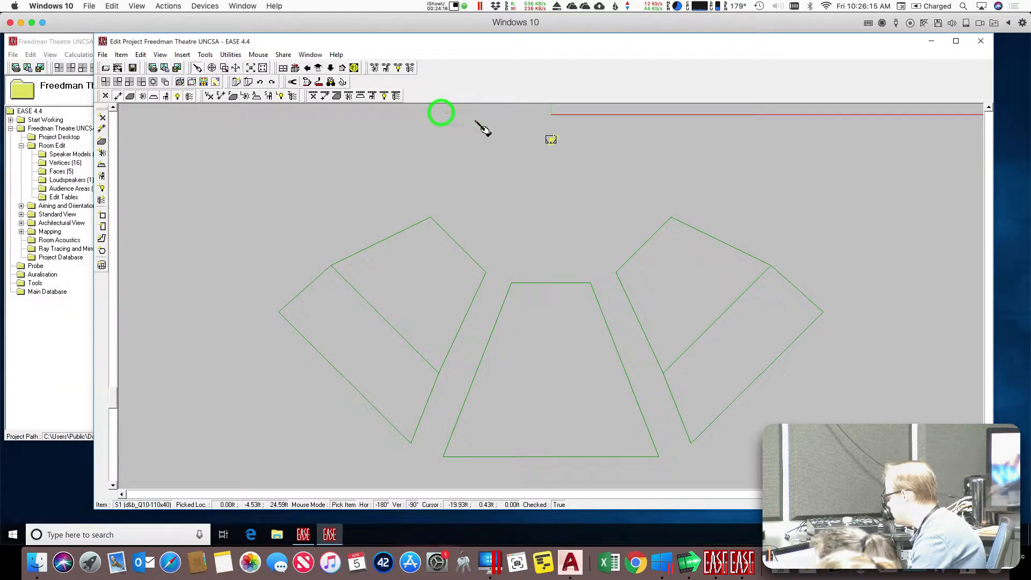
# Step: Set loudspeaker S1's rotation angle to 90 degrees in its properties and apply the change
pyautogui.rightClick(553, 141)
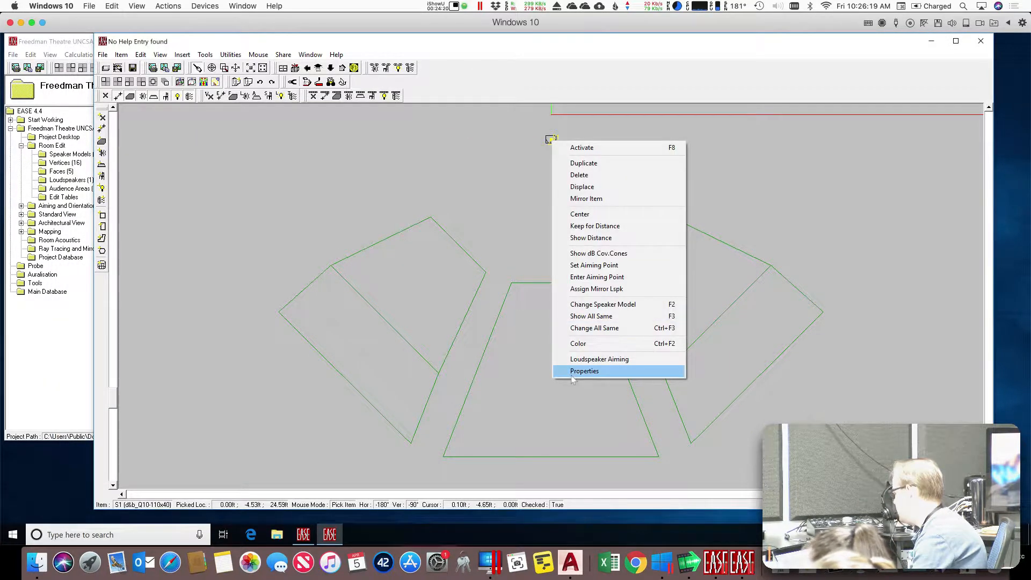
pyautogui.click(572, 376)
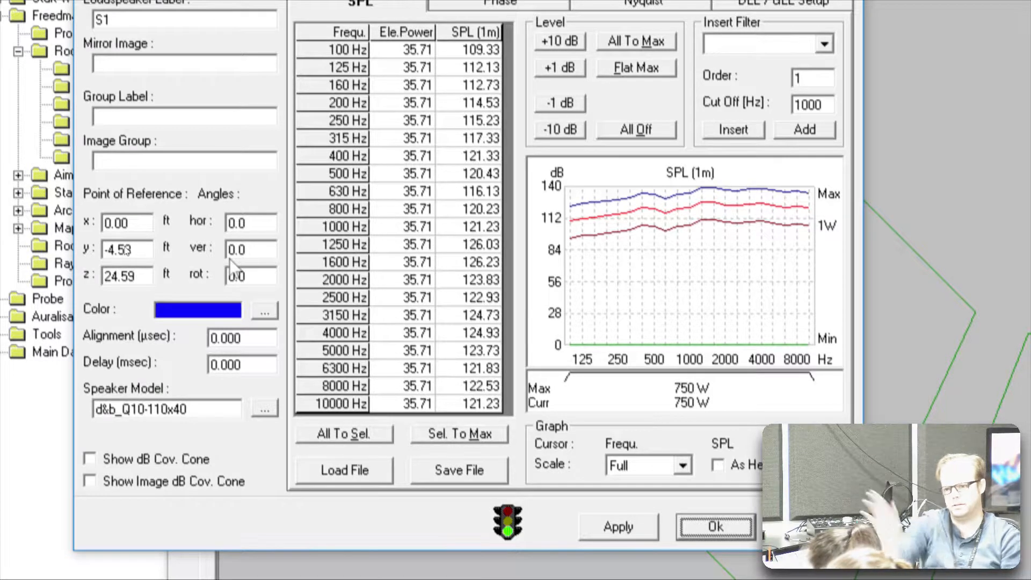
pyautogui.doubleClick(248, 271)
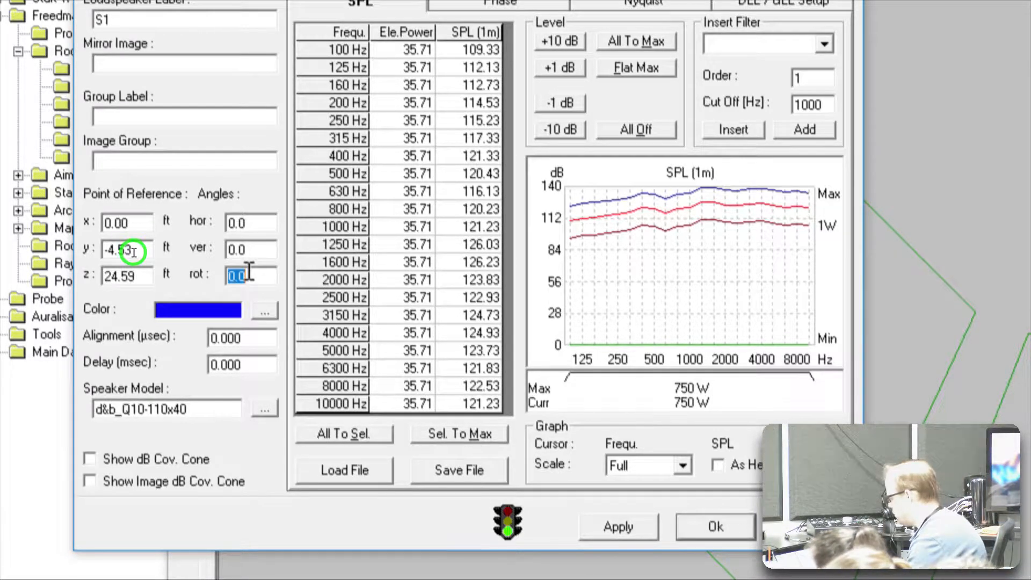
pyautogui.write('90')
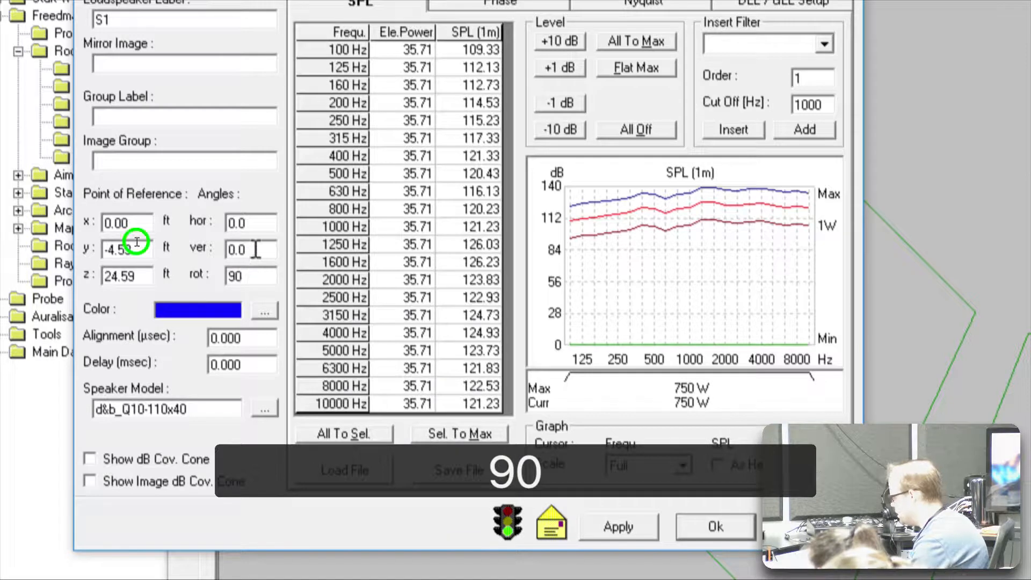
pyautogui.doubleClick(256, 249)
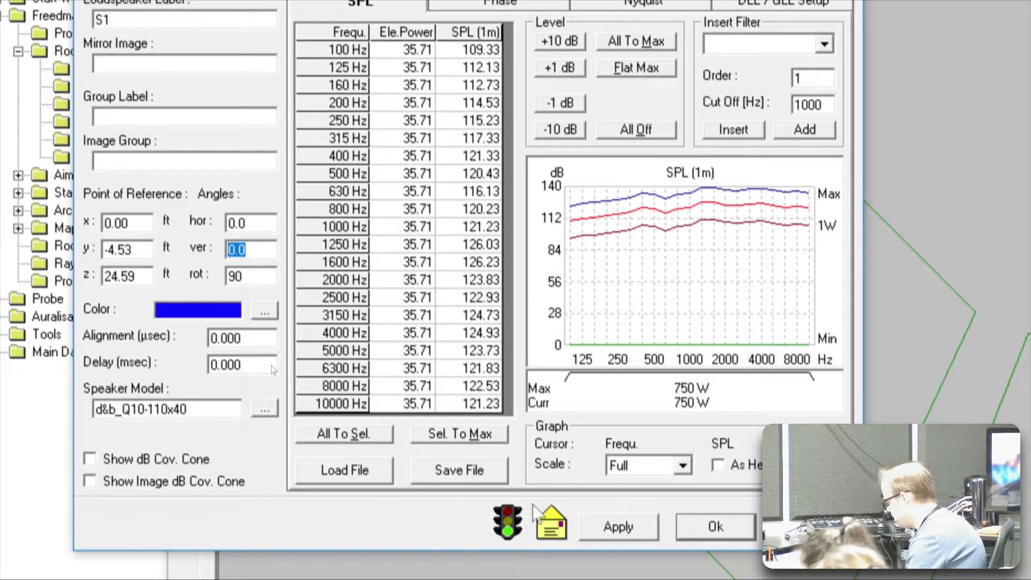
pyautogui.click(617, 528)
pyautogui.click(714, 527)
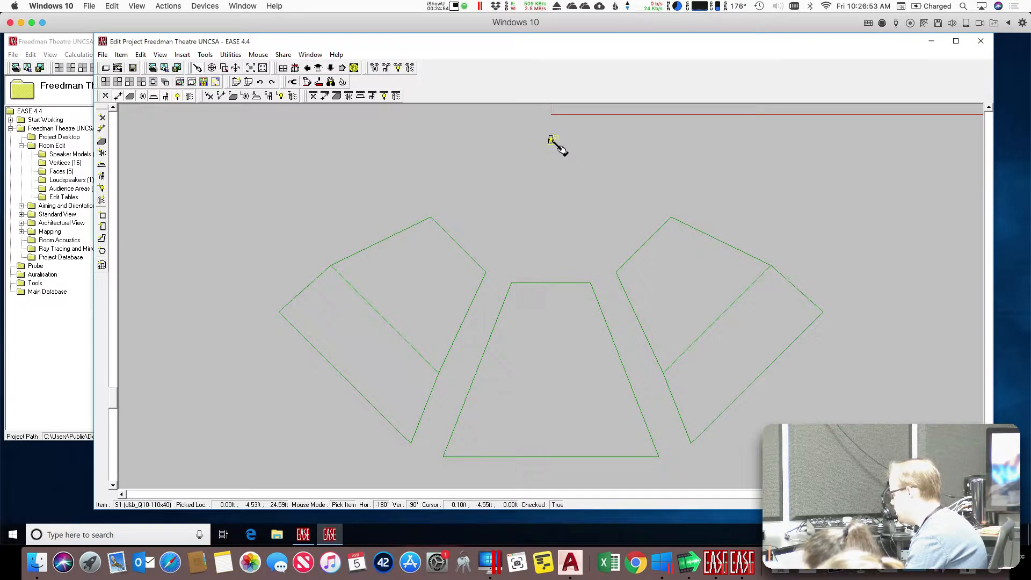
# Step: Aim loudspeaker S1 down at the centre seating at about -1° horizontal and -13° vertical using Loudspeaker Aiming
pyautogui.click(341, 67)
pyautogui.click(647, 234)
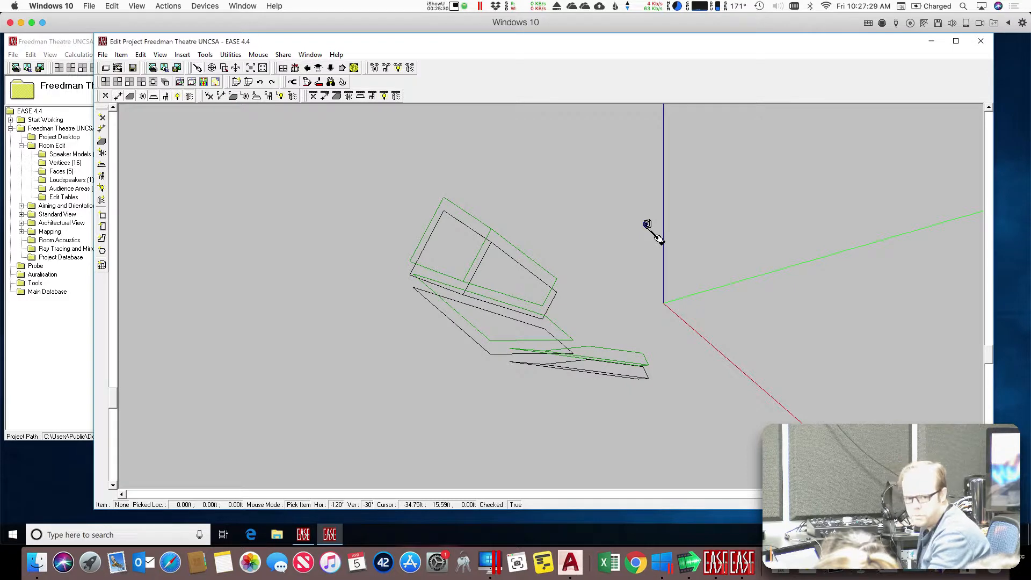
pyautogui.click(648, 226)
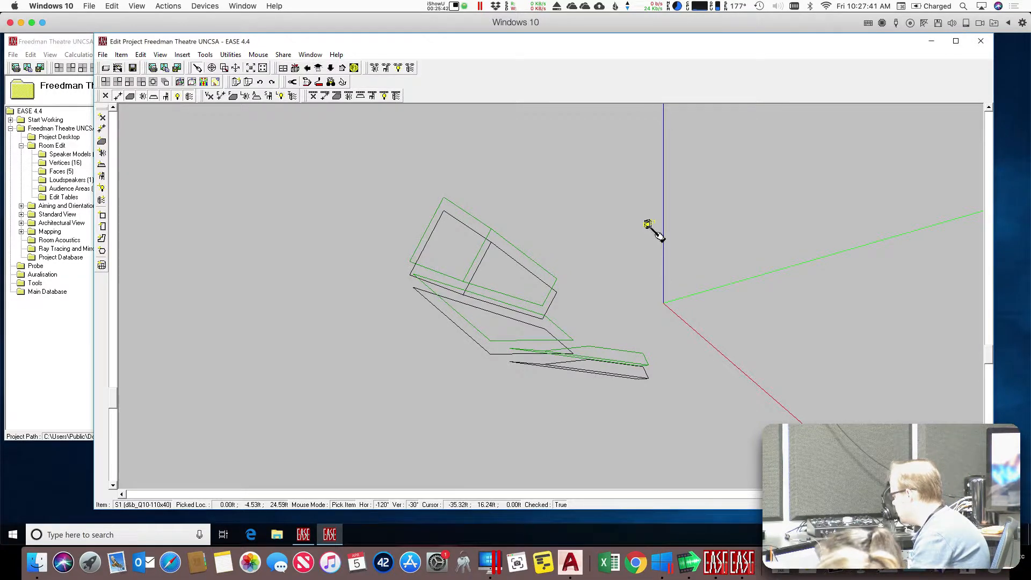
pyautogui.rightClick(648, 225)
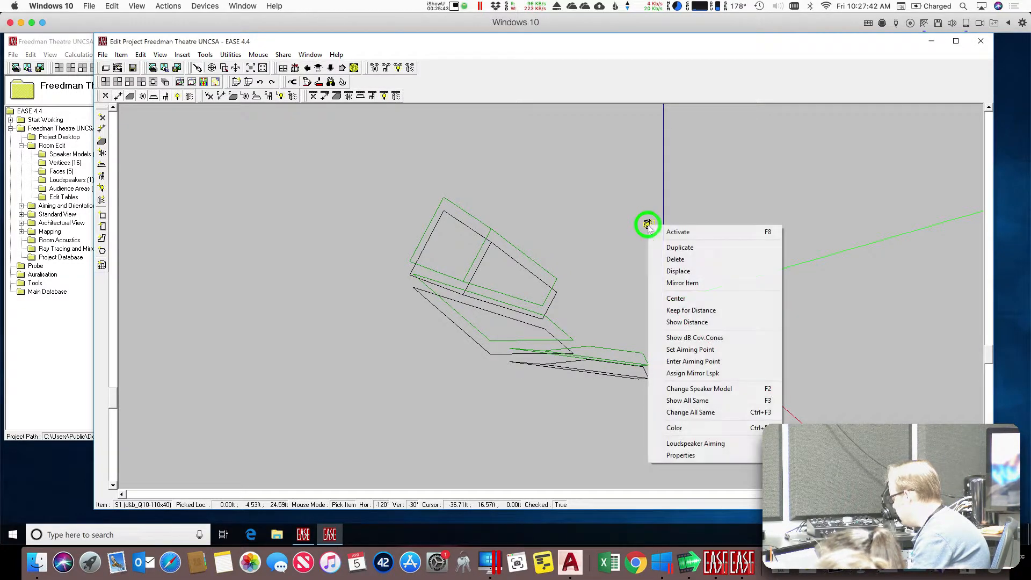
pyautogui.click(678, 444)
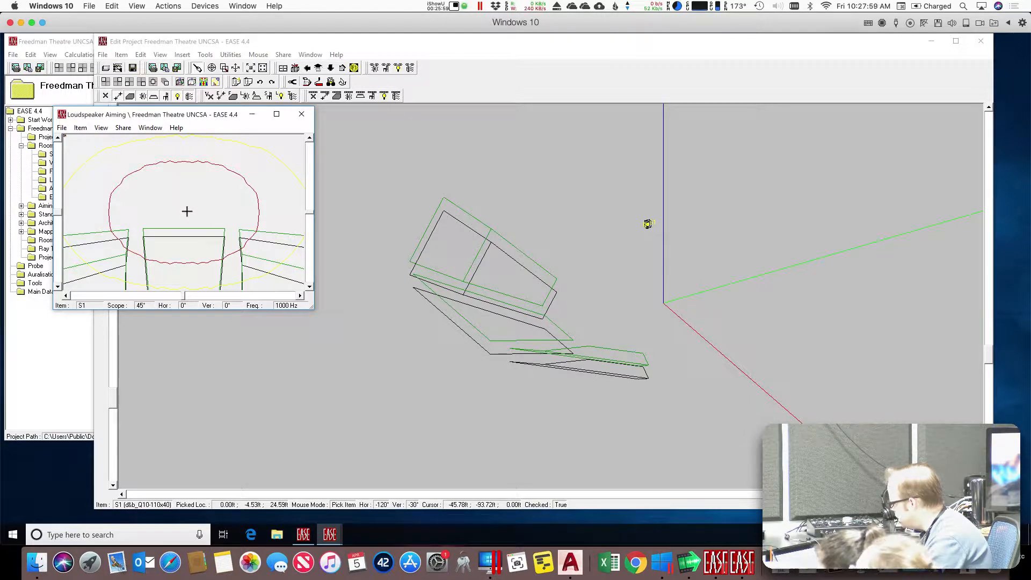
pyautogui.click(185, 239)
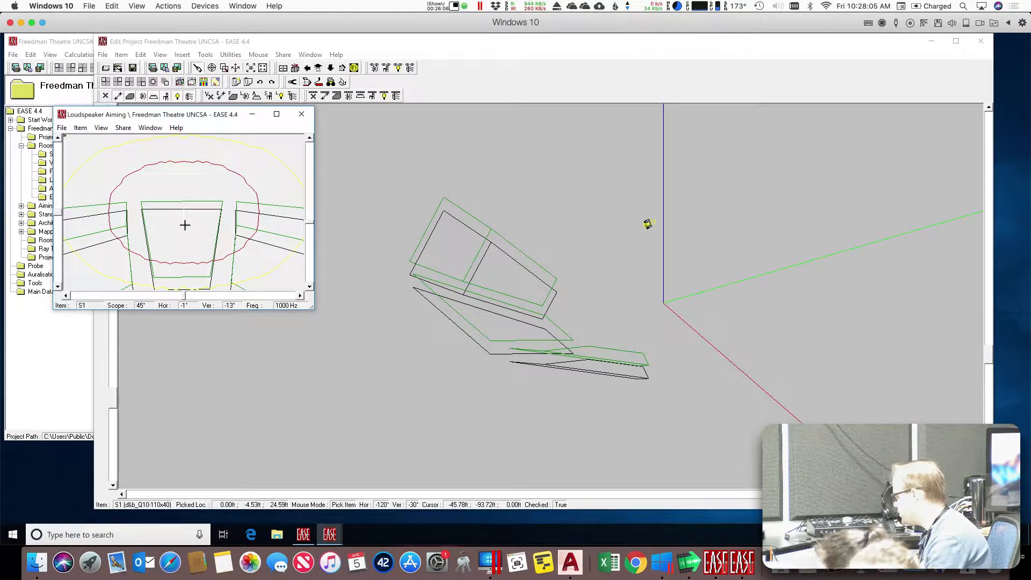
pyautogui.click(301, 114)
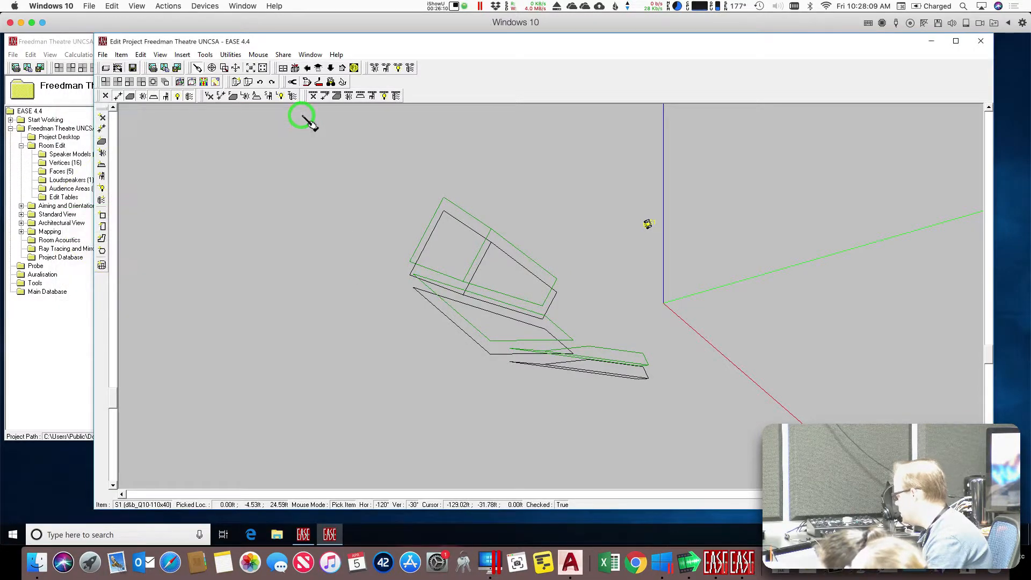
# Step: Save the new loudspeaker aiming in both the room edit data and the main project, returning to the room editor
pyautogui.click(132, 68)
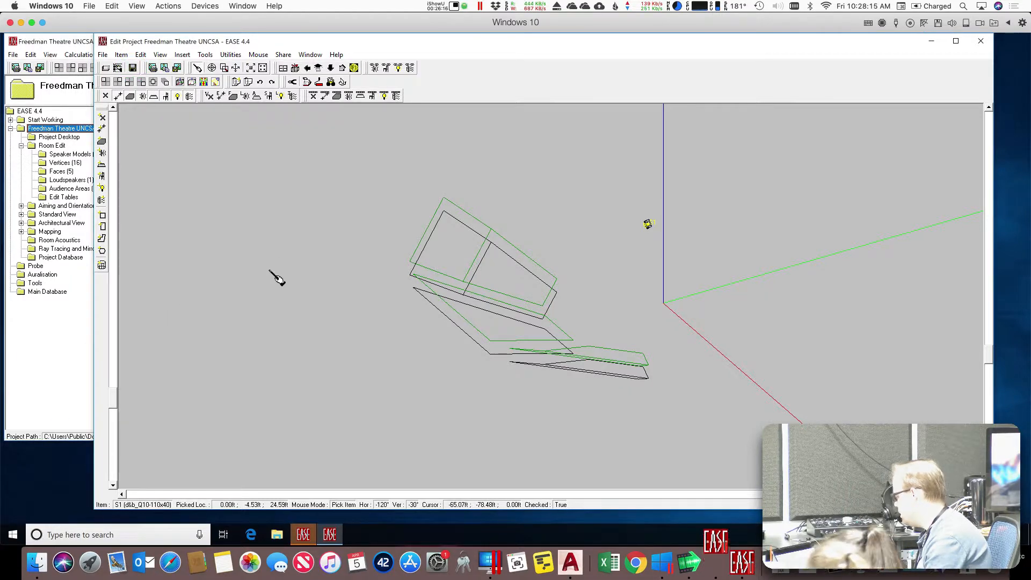
pyautogui.click(63, 346)
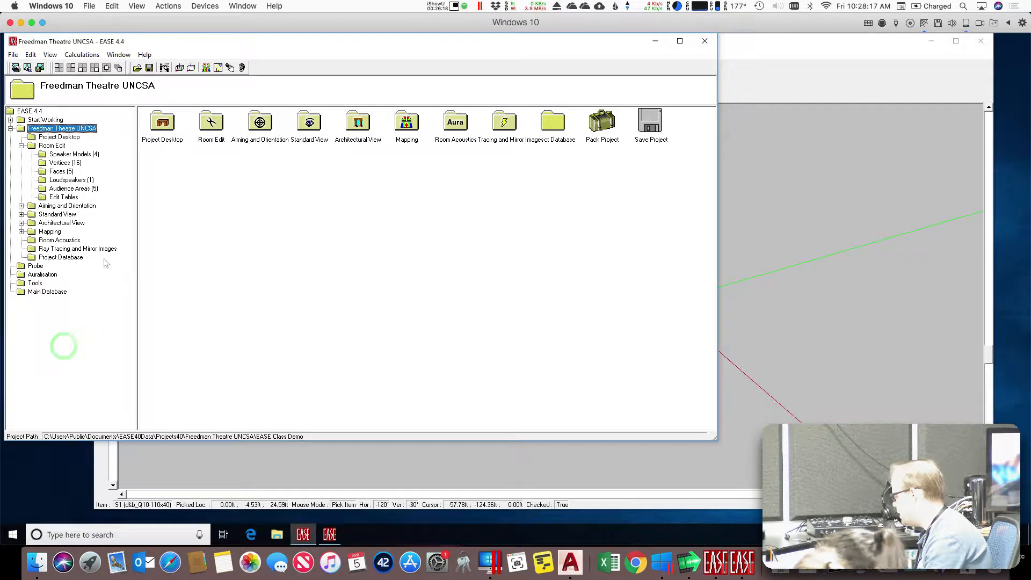
pyautogui.click(149, 68)
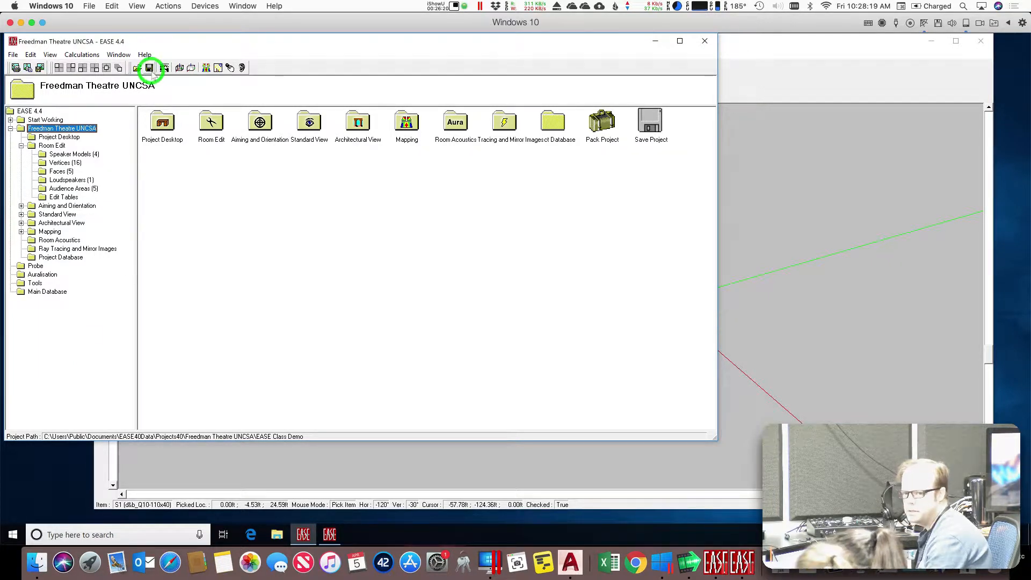
pyautogui.click(783, 65)
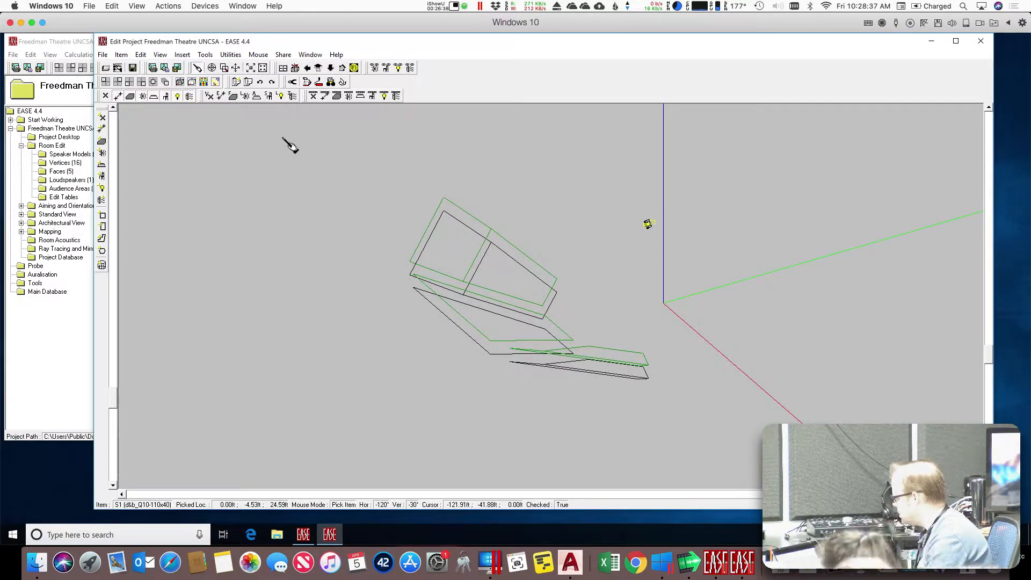
# Step: Start Area Mapping for the Freedman Theatre project and bring the Standard Mapping window to the front
pyautogui.click(303, 534)
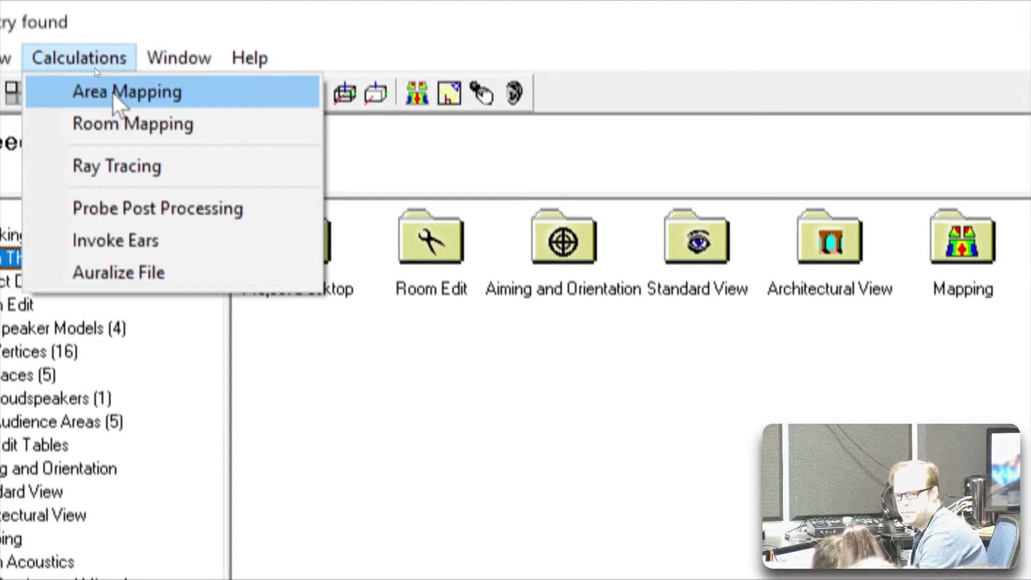
pyautogui.click(102, 92)
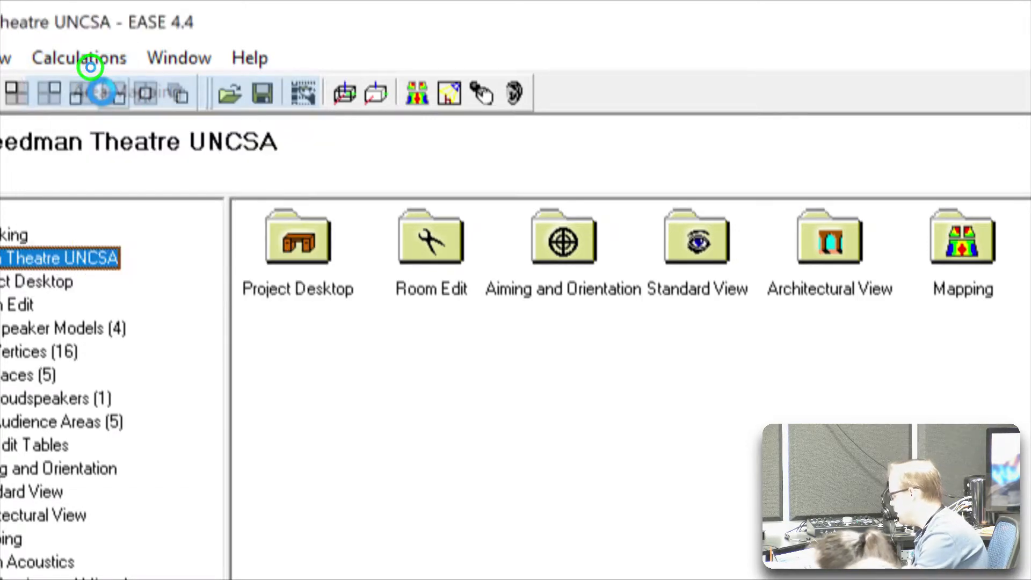
pyautogui.click(338, 288)
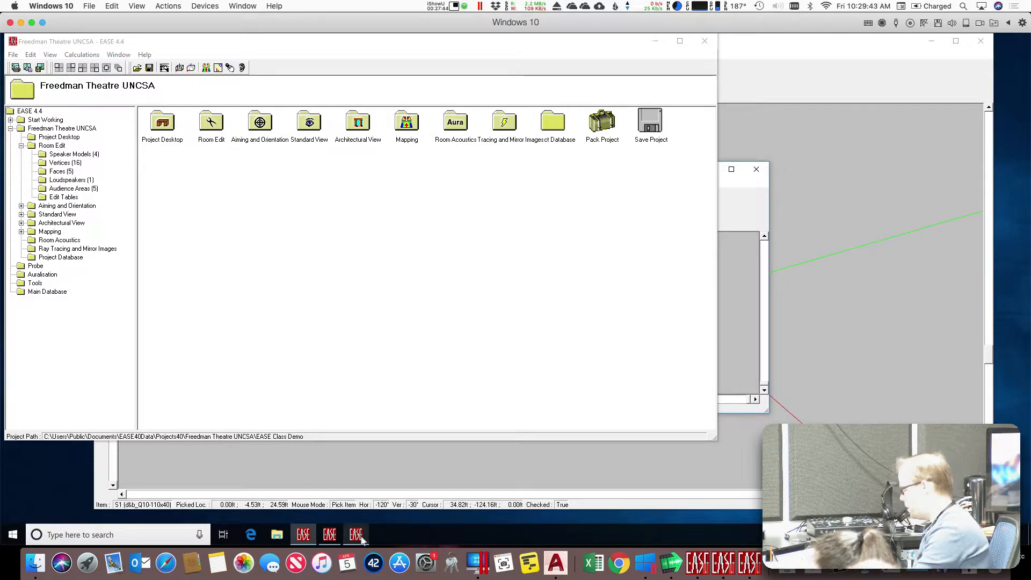
pyautogui.click(361, 537)
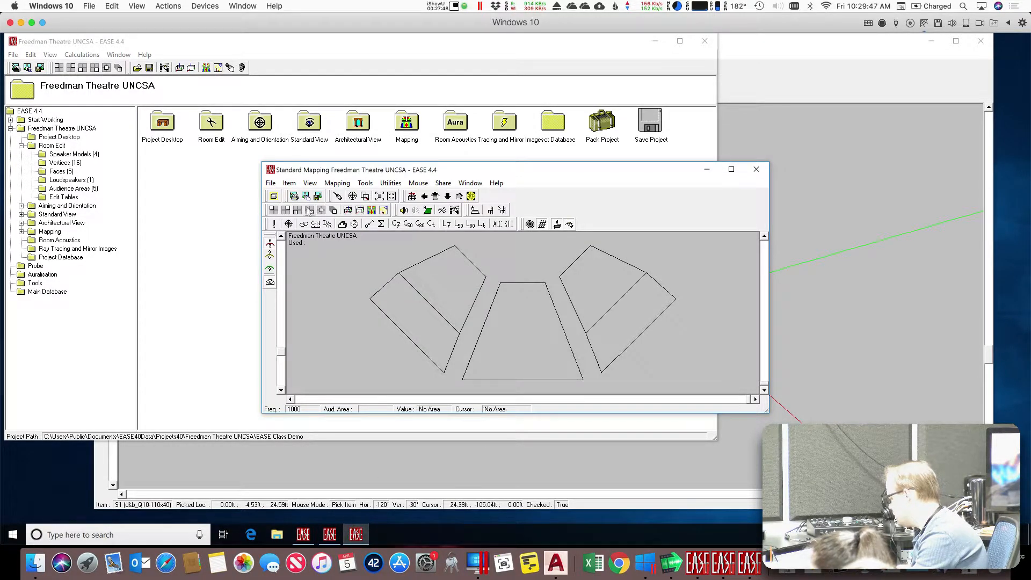
# Step: Enlarge the Standard Mapping window and set up a Direct SPL calculation that uses loudspeaker S1
pyautogui.moveTo(262, 161); pyautogui.dragTo(82, 5)
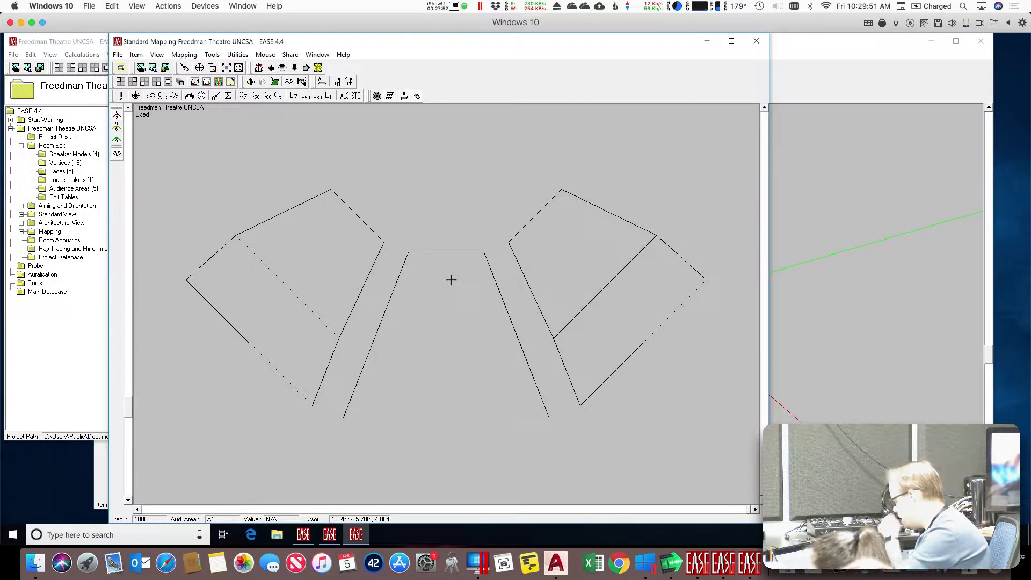
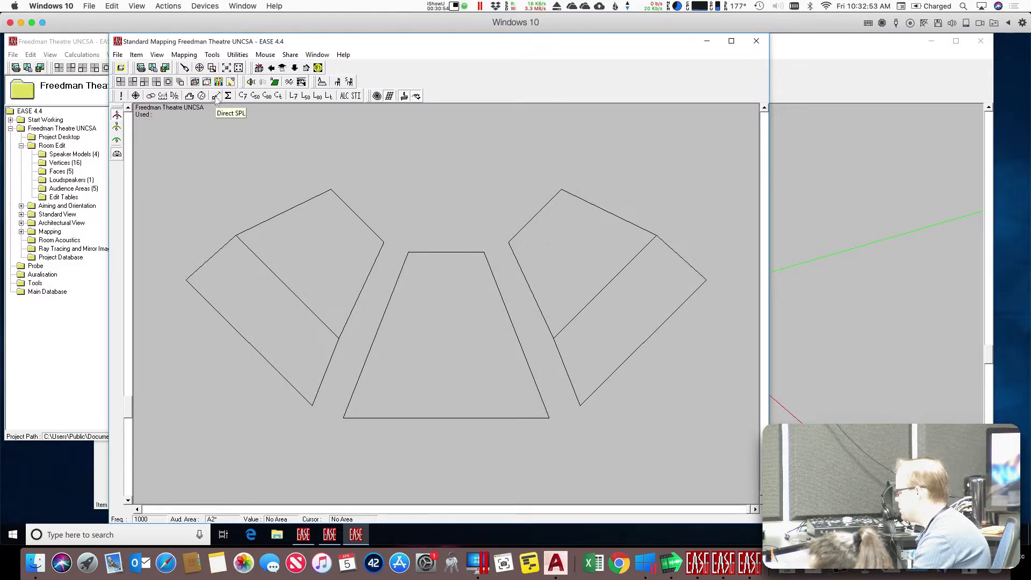
pyautogui.click(216, 96)
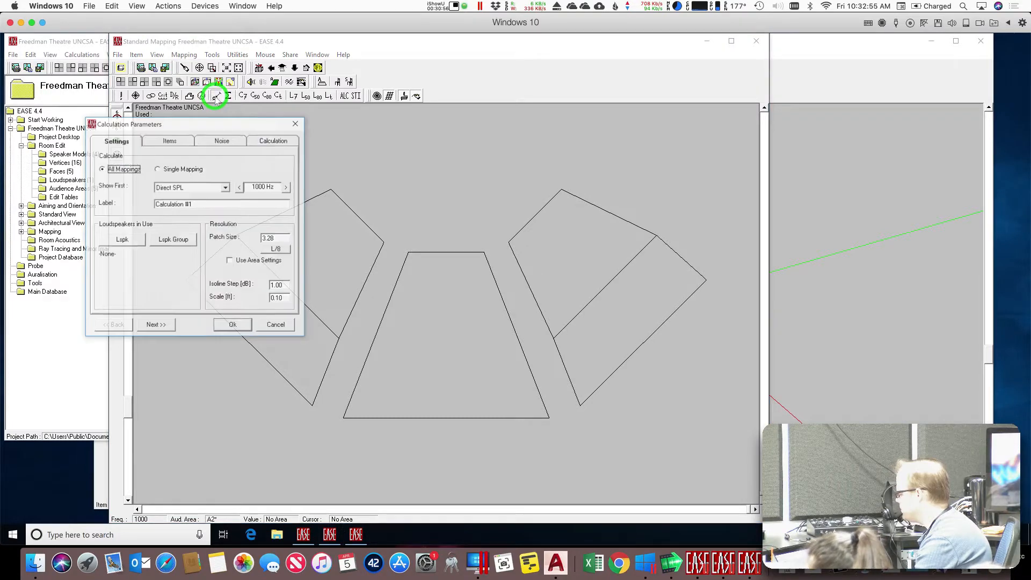
pyautogui.moveTo(171, 126); pyautogui.dragTo(285, 124)
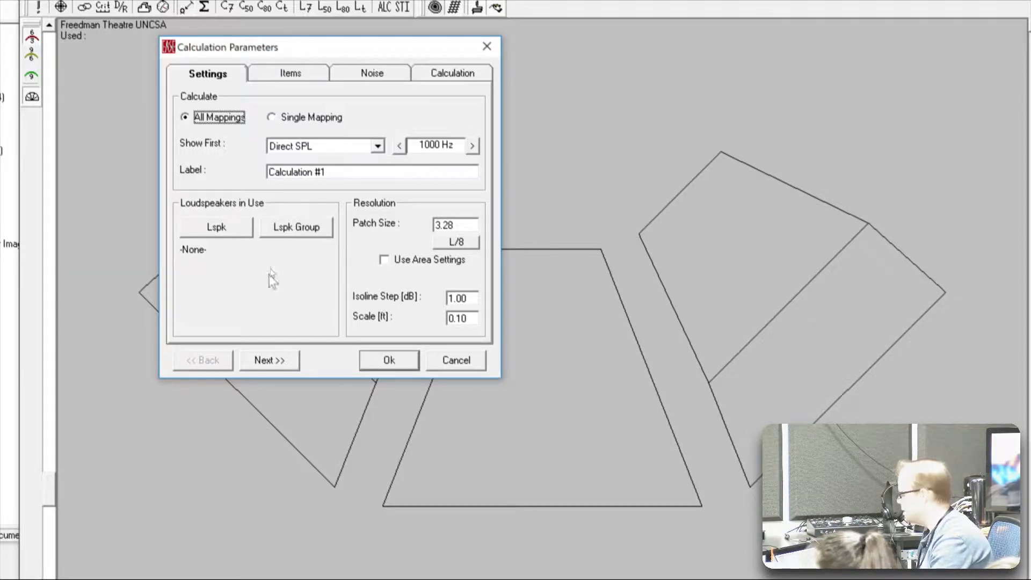
pyautogui.click(230, 238)
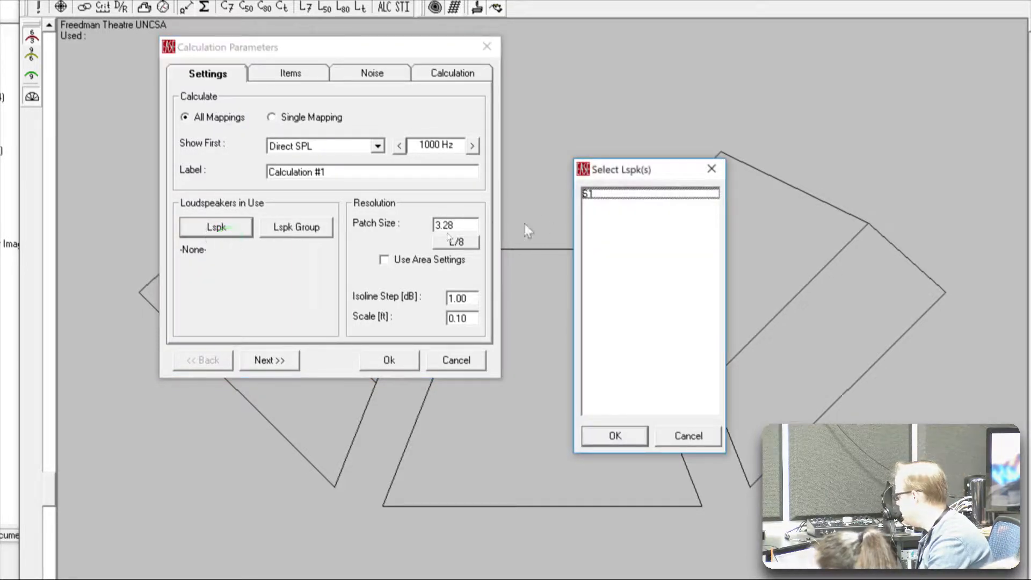
pyautogui.click(618, 194)
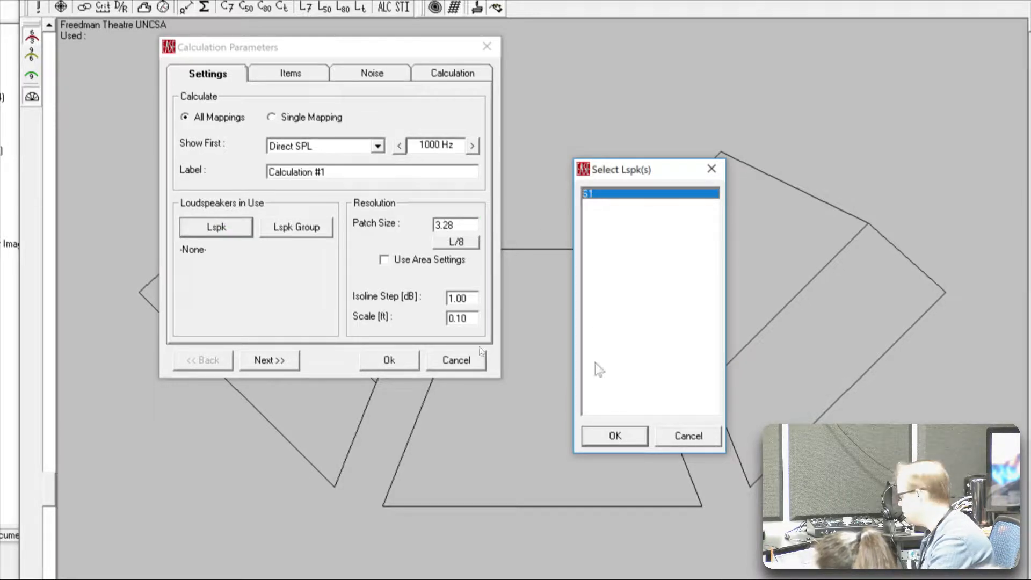
pyautogui.click(602, 437)
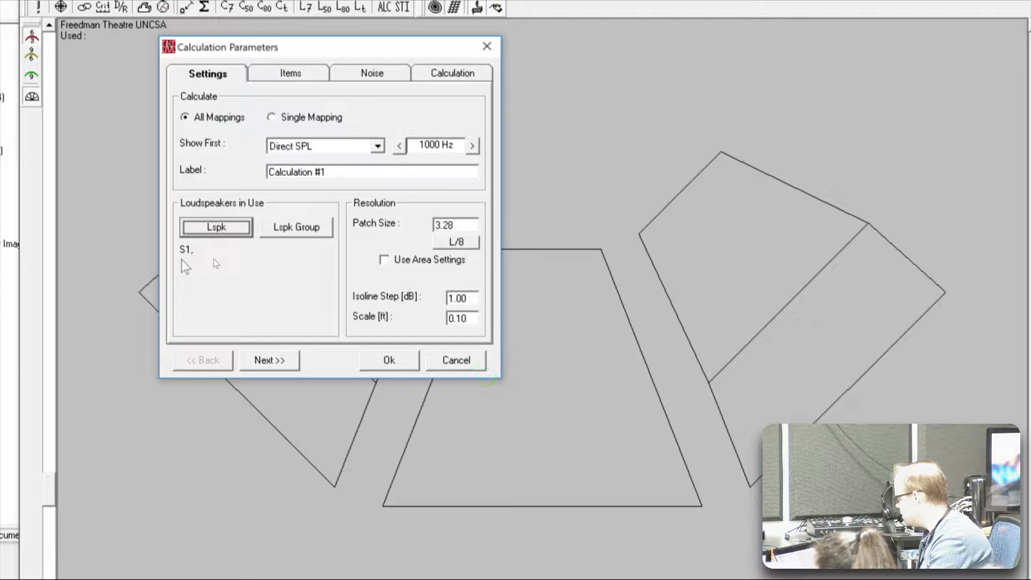
# Step: Review the audience areas and noise levels in the calculation parameters, and turn off Interference Sum
pyautogui.click(298, 75)
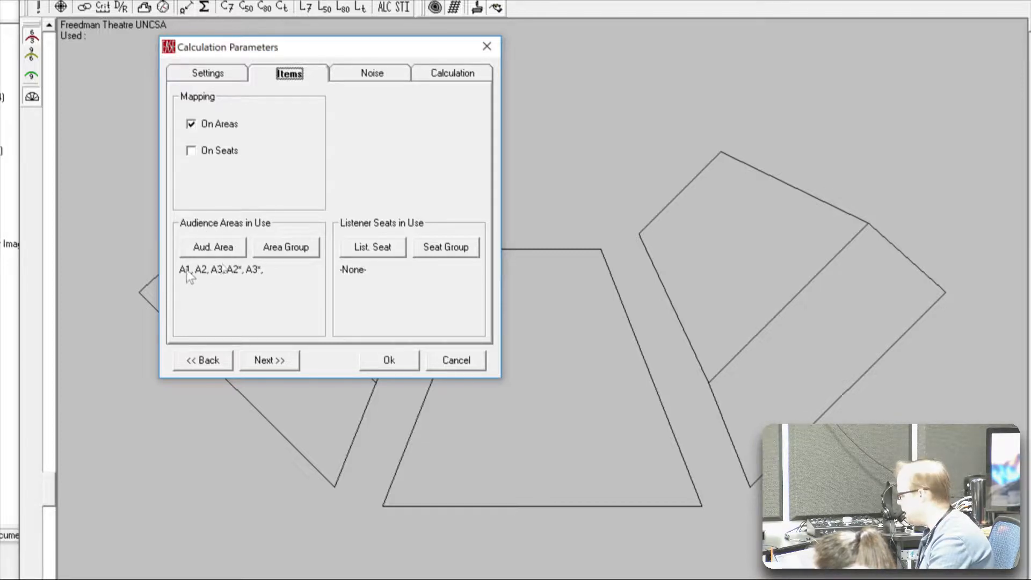
pyautogui.click(237, 248)
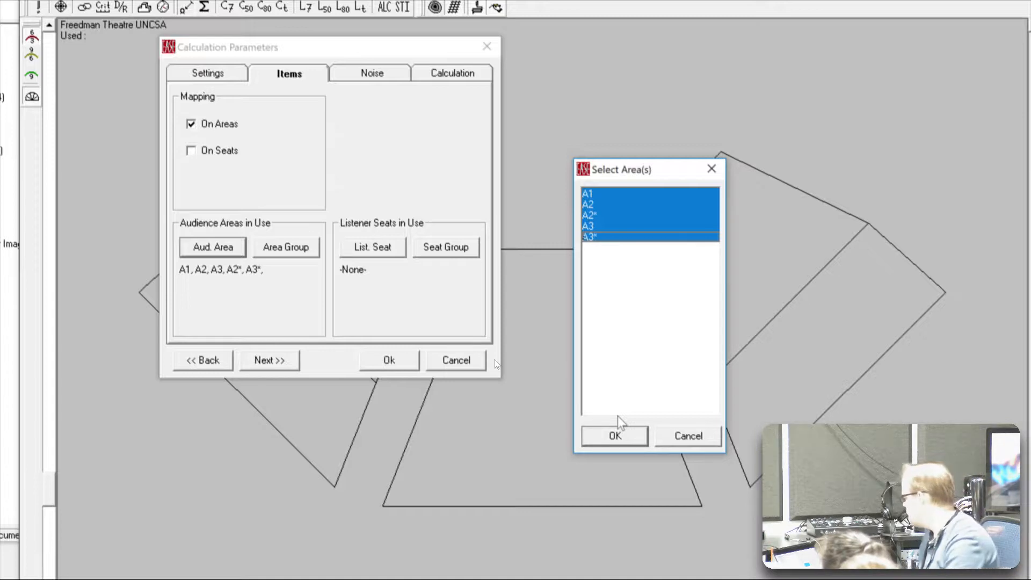
pyautogui.click(690, 436)
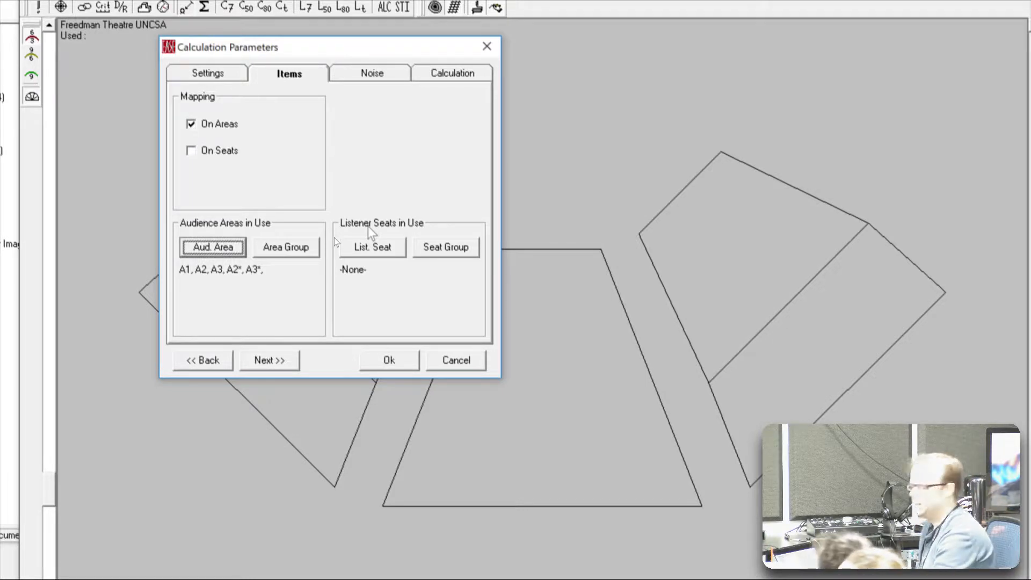
pyautogui.click(379, 76)
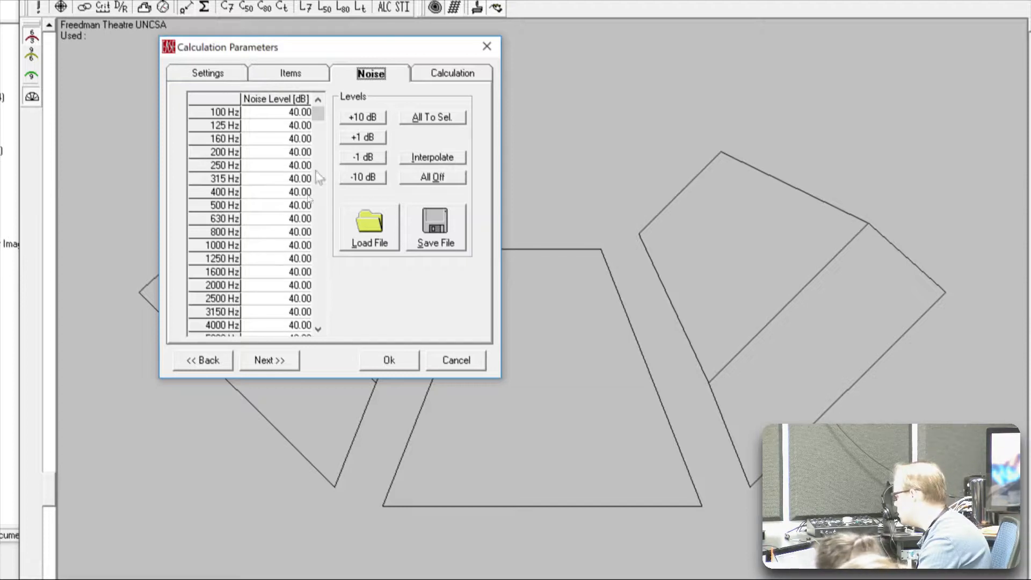
pyautogui.click(431, 75)
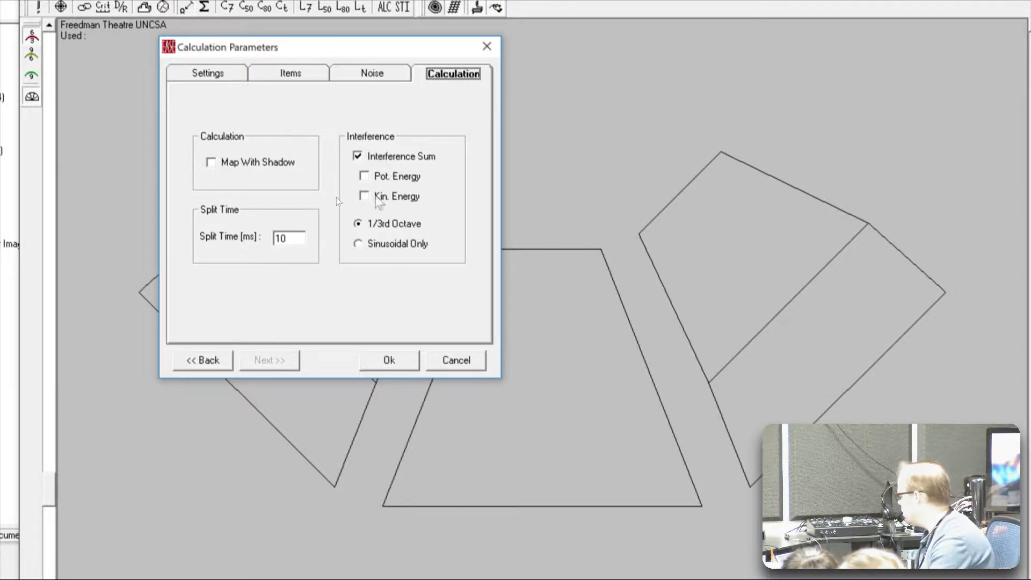
pyautogui.click(370, 156)
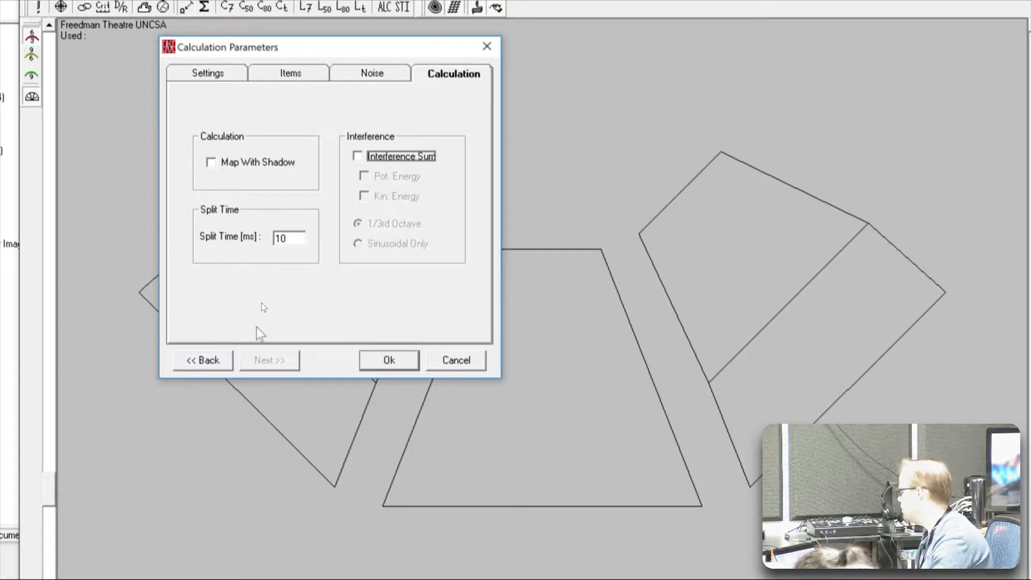
# Step: Set the Direct SPL mapping to show 500 Hz first and run the calculation
pyautogui.click(222, 72)
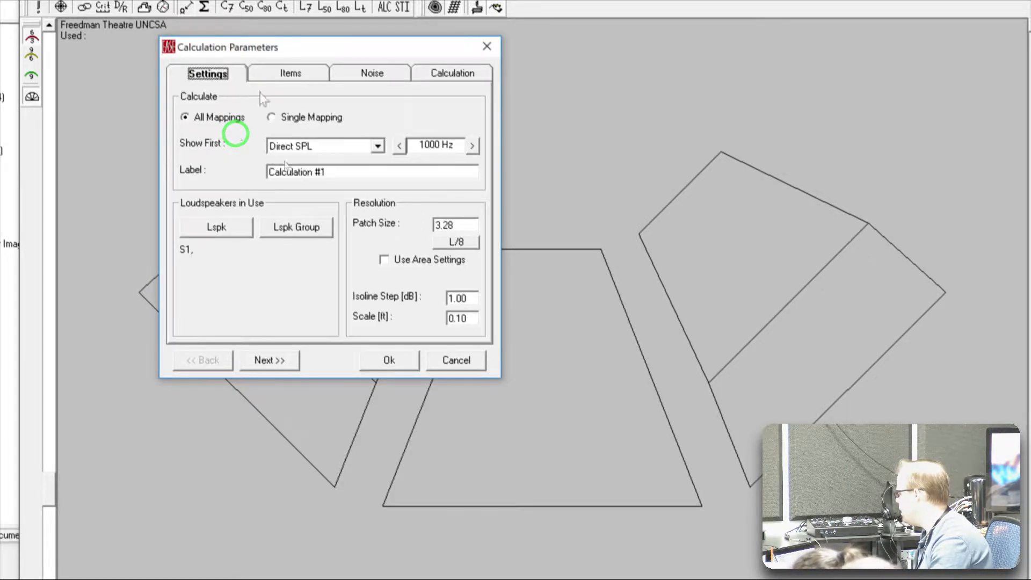
pyautogui.click(436, 145)
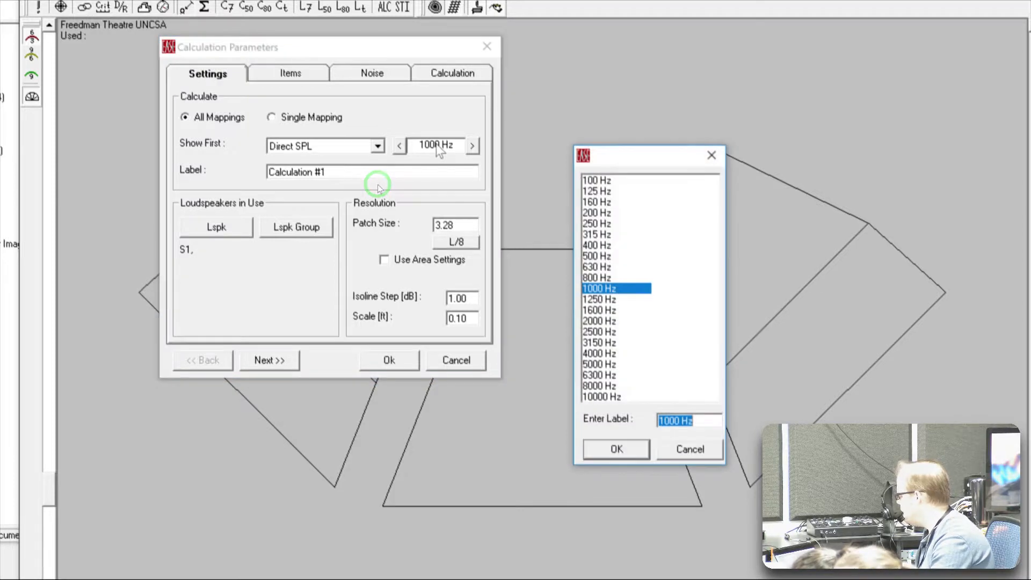
pyautogui.click(604, 256)
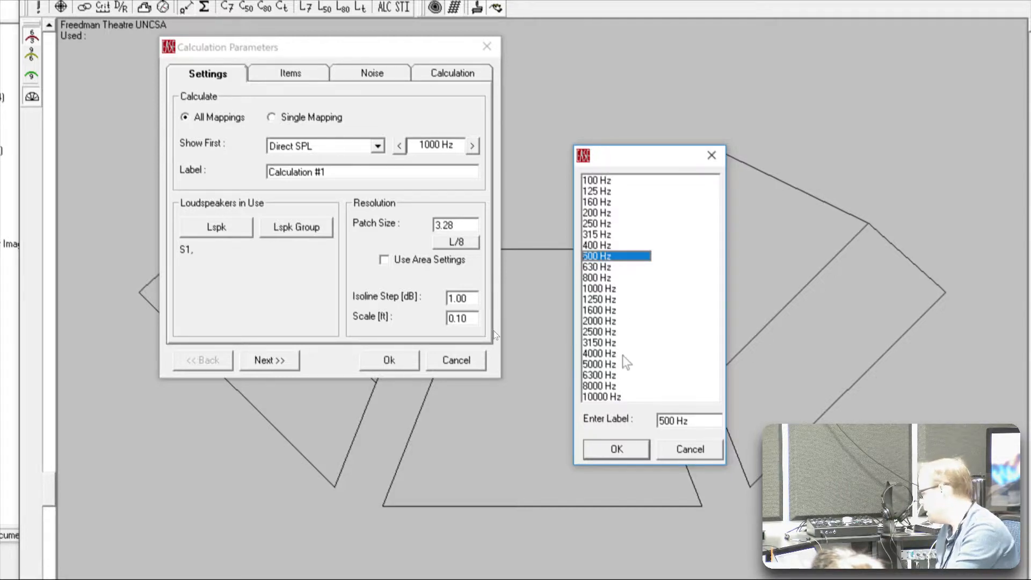
pyautogui.click(616, 450)
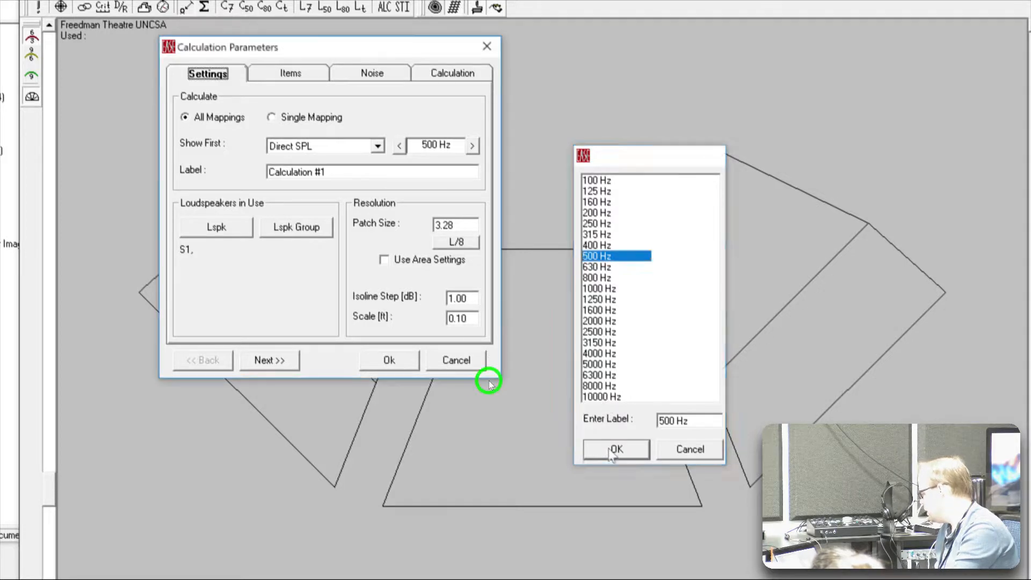
pyautogui.click(397, 362)
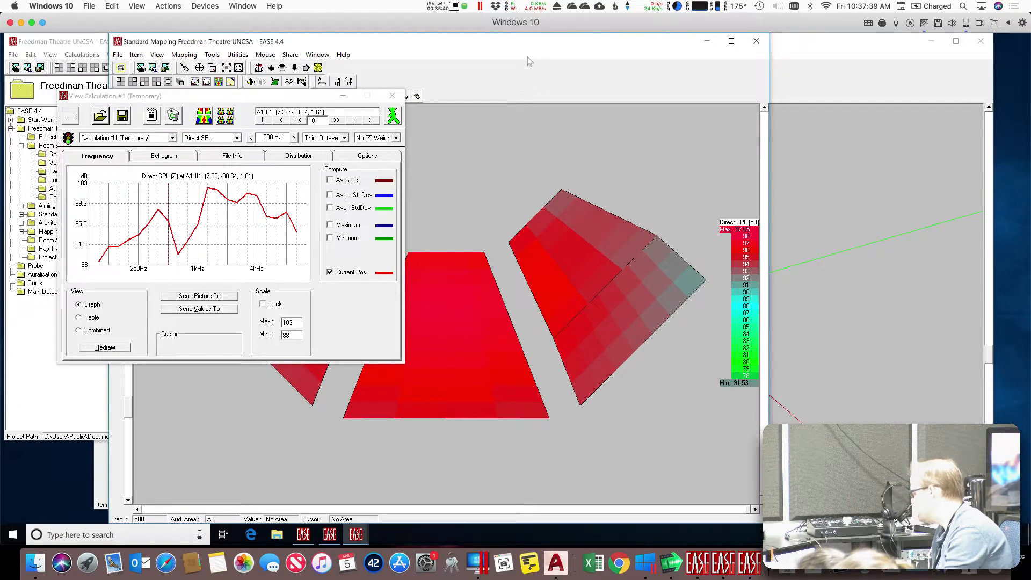
# Step: Arrange the View Calculation and Standard Mapping windows side by side, enlarging the mapping window to fill the remaining space
pyautogui.moveTo(493, 54); pyautogui.dragTo(660, 101)
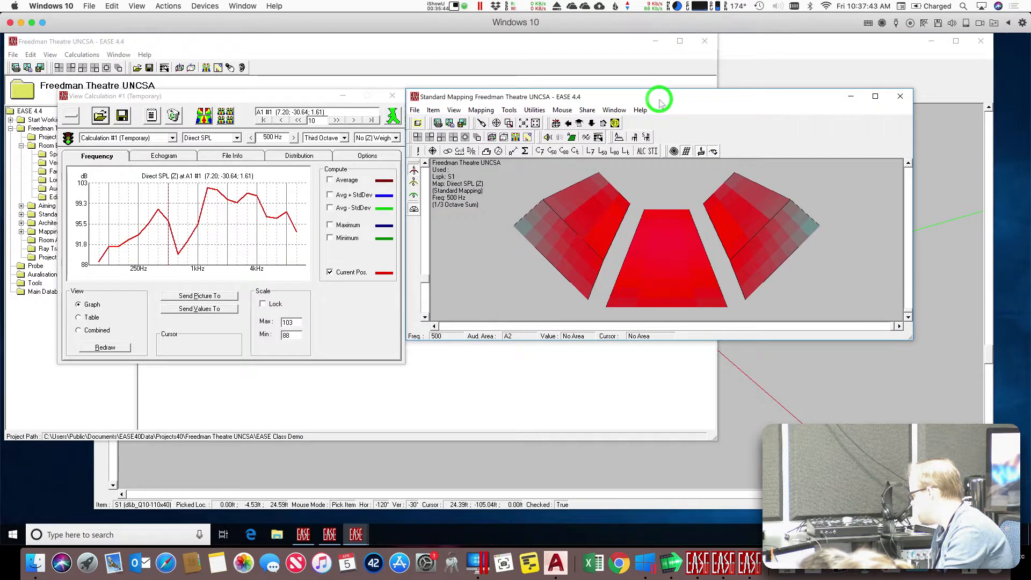
pyautogui.moveTo(280, 95); pyautogui.dragTo(242, 27)
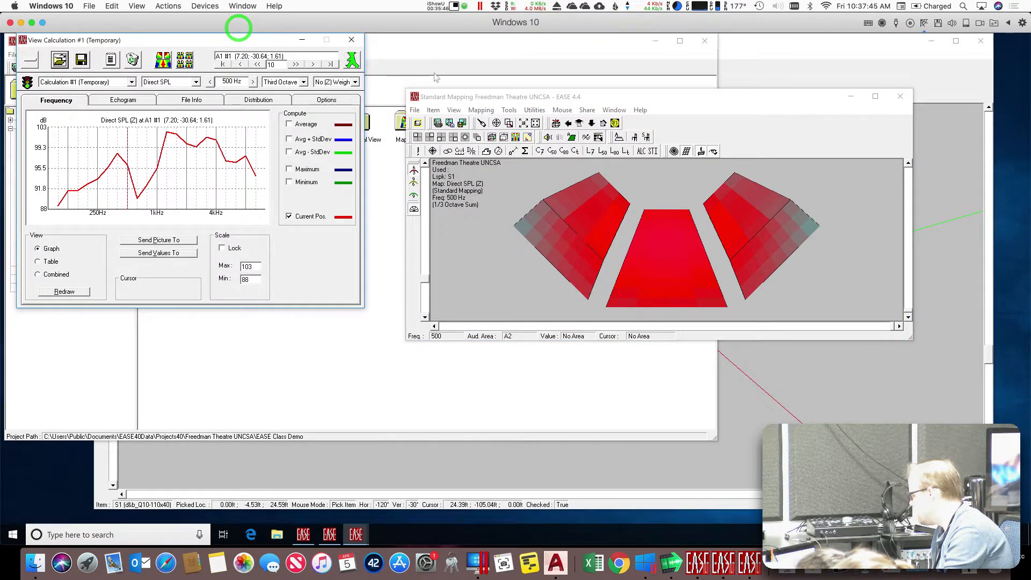
pyautogui.moveTo(491, 96); pyautogui.dragTo(481, 51)
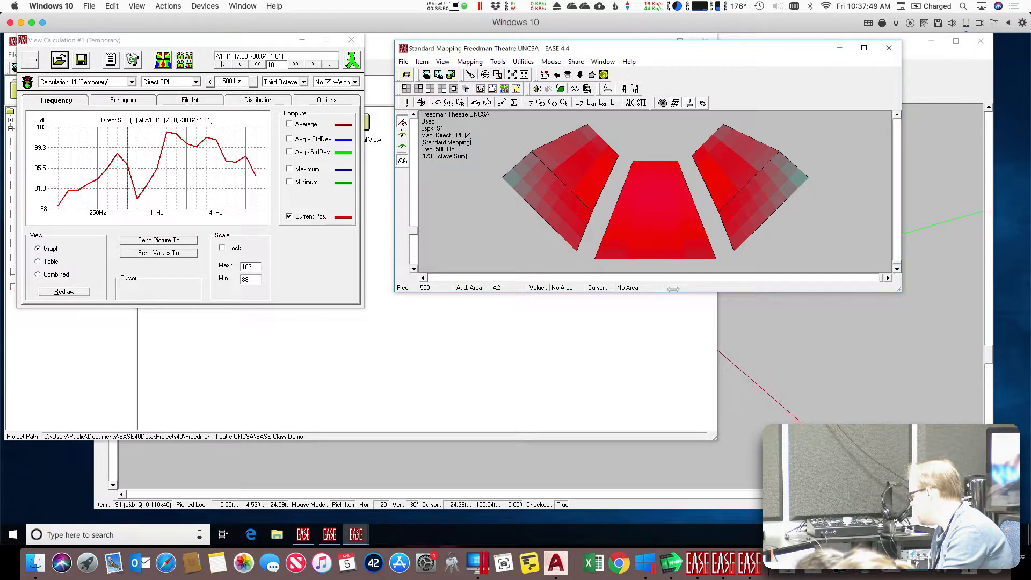
pyautogui.moveTo(902, 289); pyautogui.dragTo(911, 407)
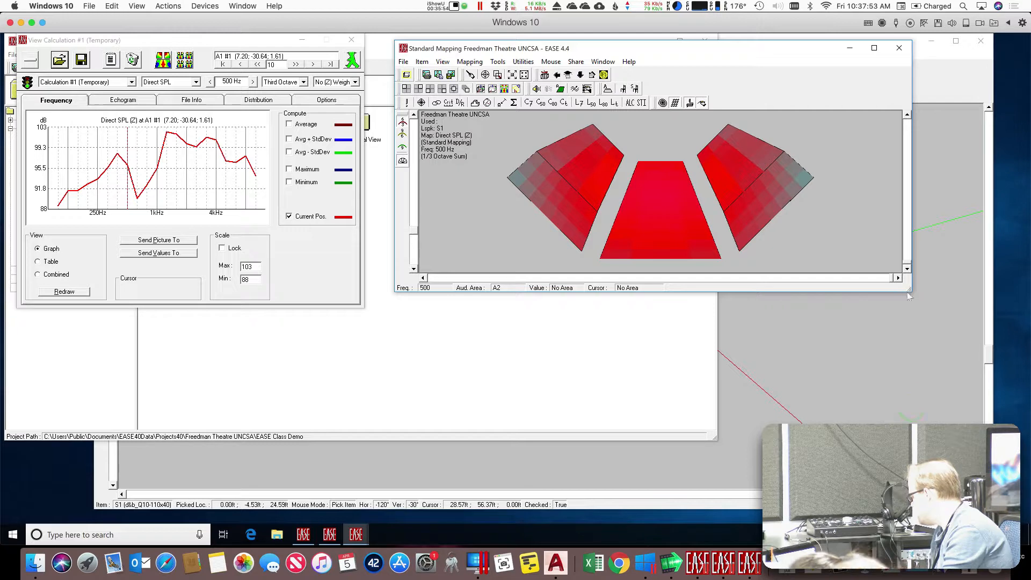
pyautogui.moveTo(908, 290); pyautogui.dragTo(911, 498)
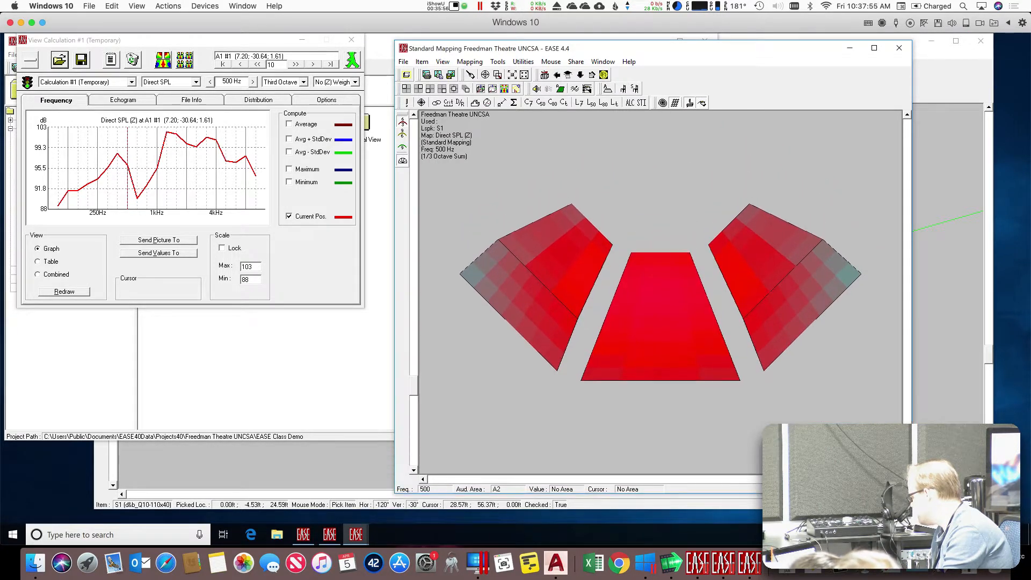
pyautogui.moveTo(913, 388); pyautogui.dragTo(997, 387)
pyautogui.click(821, 56)
pyautogui.moveTo(822, 56); pyautogui.dragTo(798, 57)
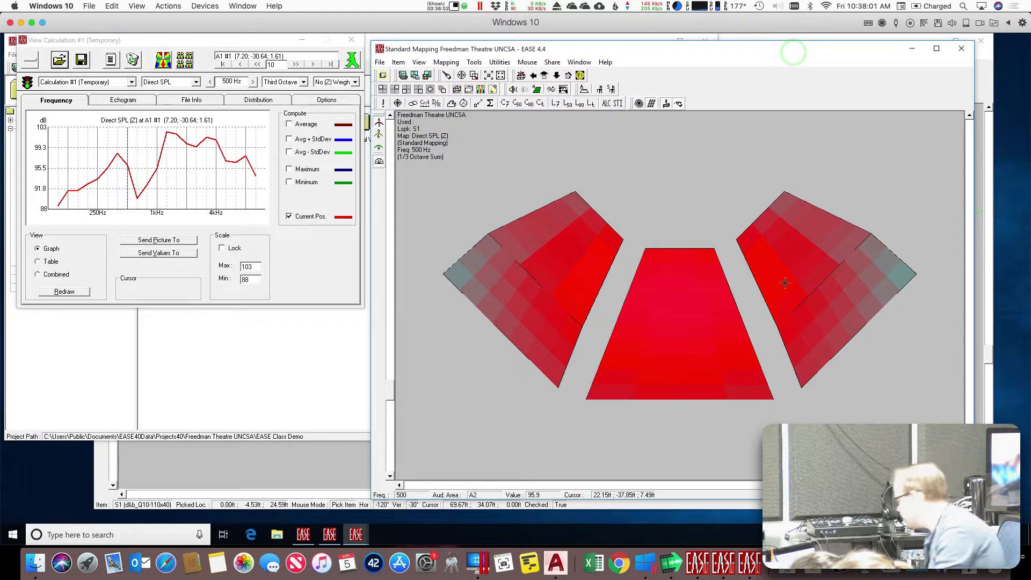
# Step: Display the 500 Hz Direct SPL map as isolines and probe points on the frequency graph and audience areas
pyautogui.click(741, 268)
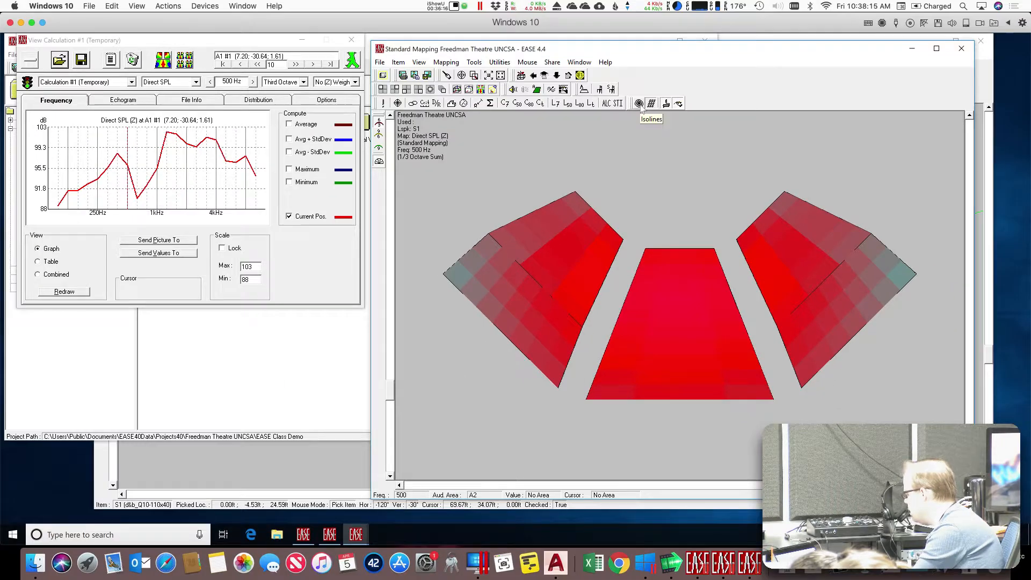
pyautogui.click(639, 104)
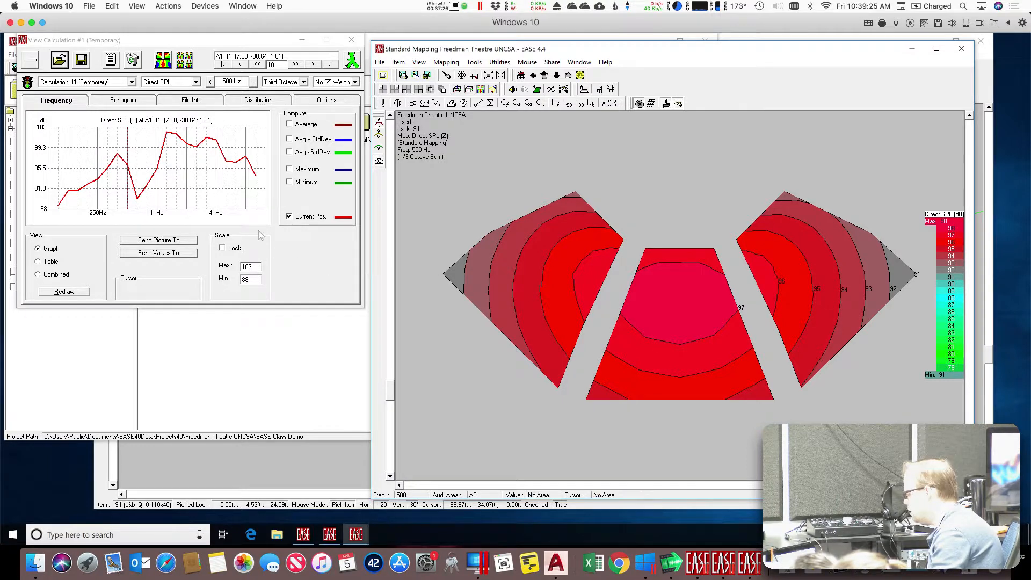
pyautogui.click(138, 197)
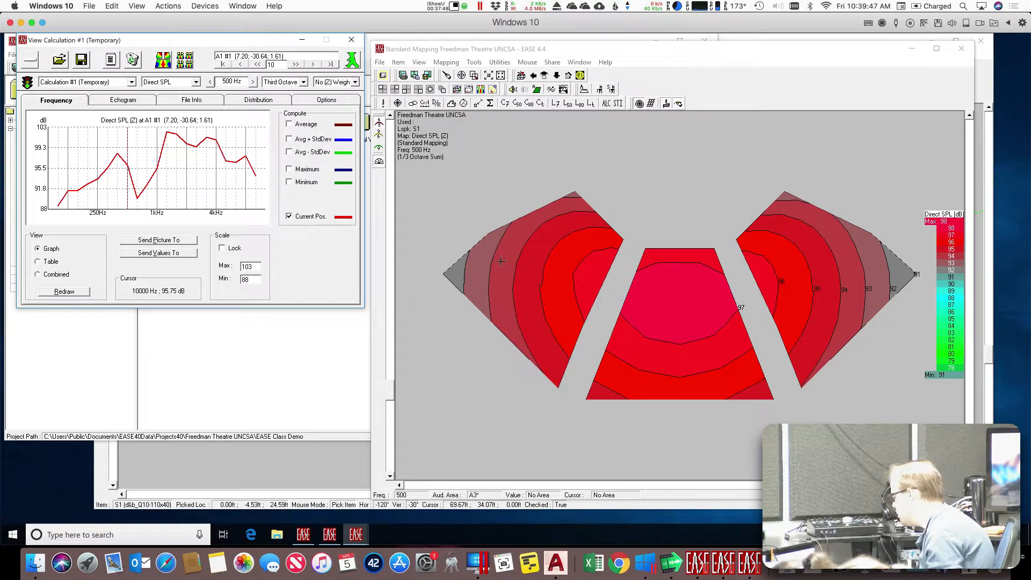
pyautogui.click(543, 261)
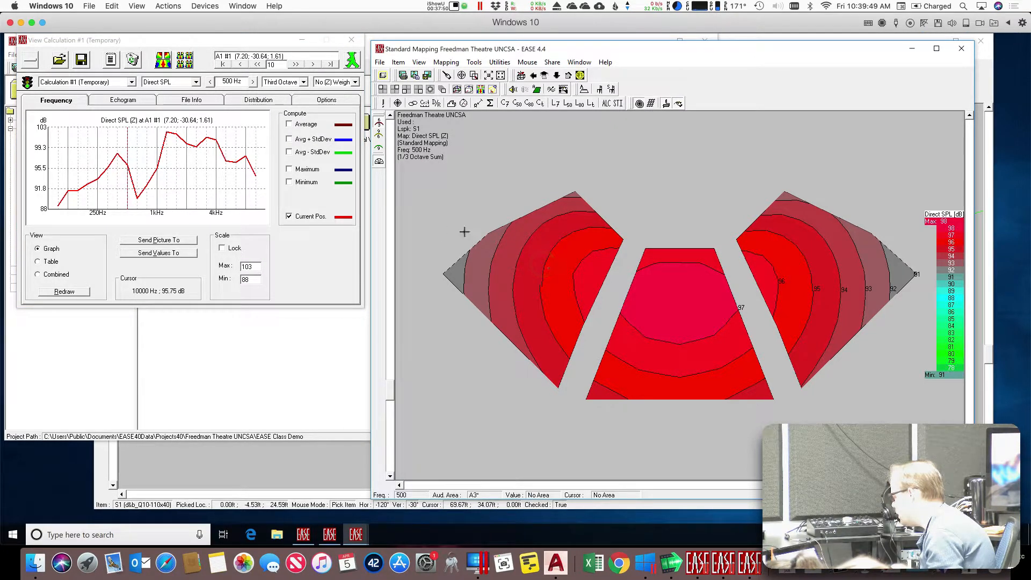
pyautogui.click(553, 268)
pyautogui.click(676, 307)
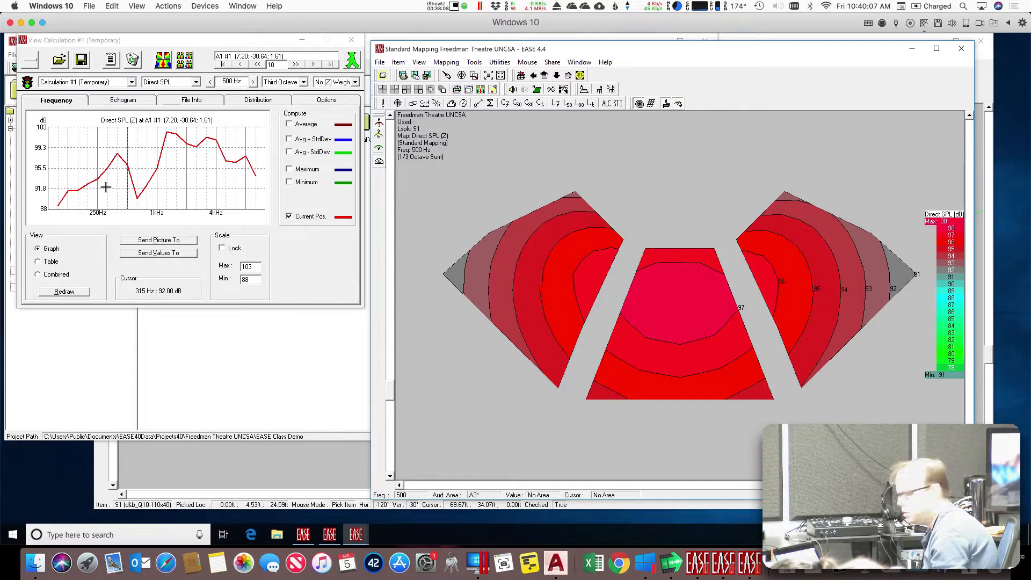
# Step: Compare the average and maximum curves with the current position in the frequency graph, leaving only the current position's curve shown
pyautogui.click(290, 125)
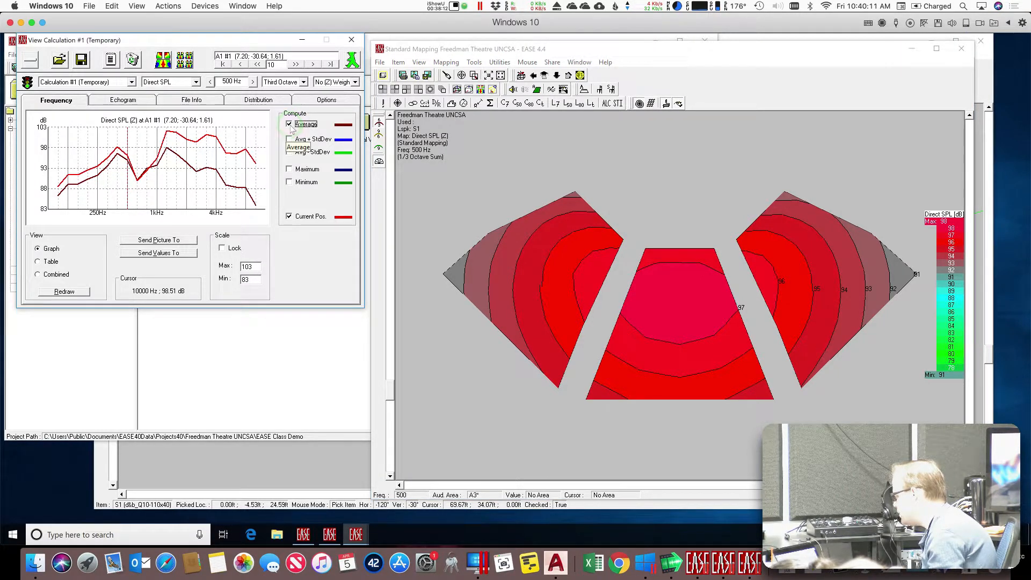
pyautogui.click(290, 124)
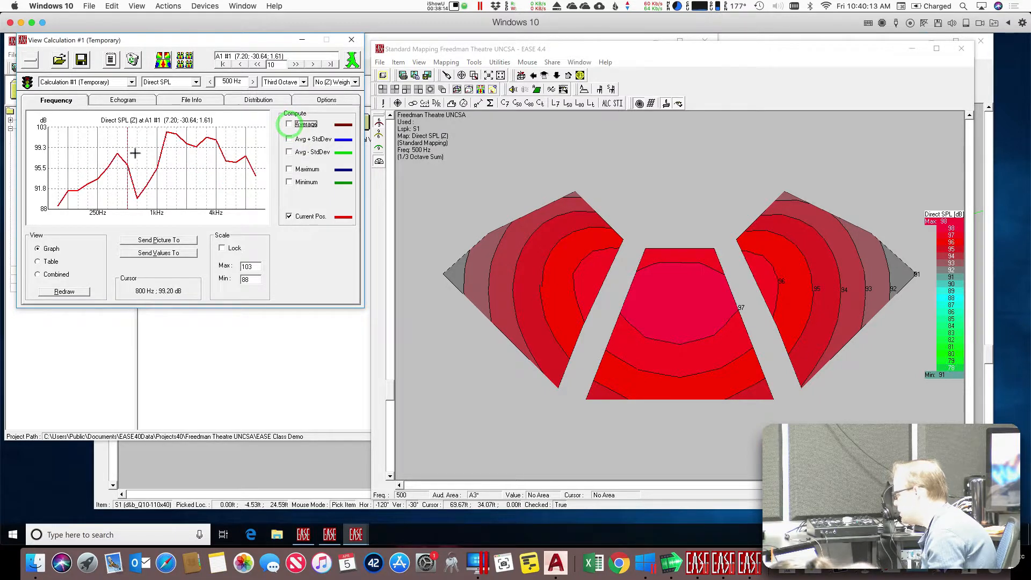
pyautogui.click(290, 124)
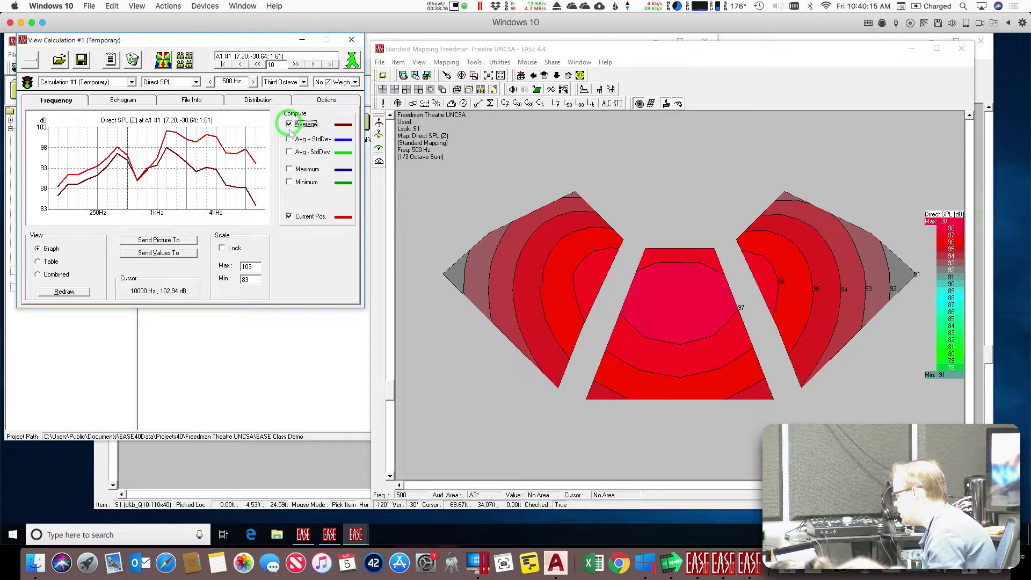
pyautogui.click(289, 169)
pyautogui.click(289, 183)
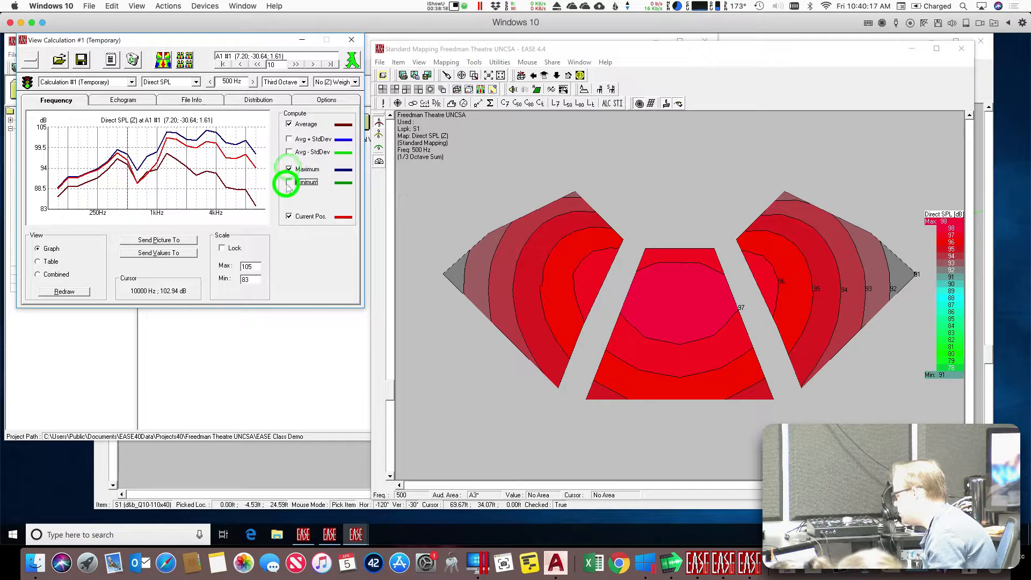
pyautogui.click(289, 169)
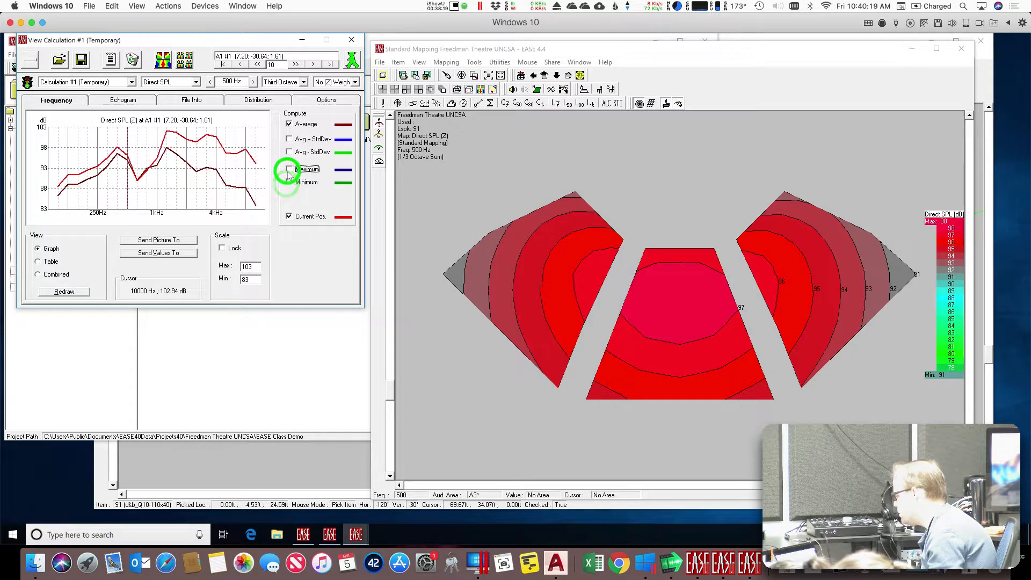
pyautogui.click(290, 125)
pyautogui.click(290, 216)
pyautogui.click(289, 217)
pyautogui.click(290, 216)
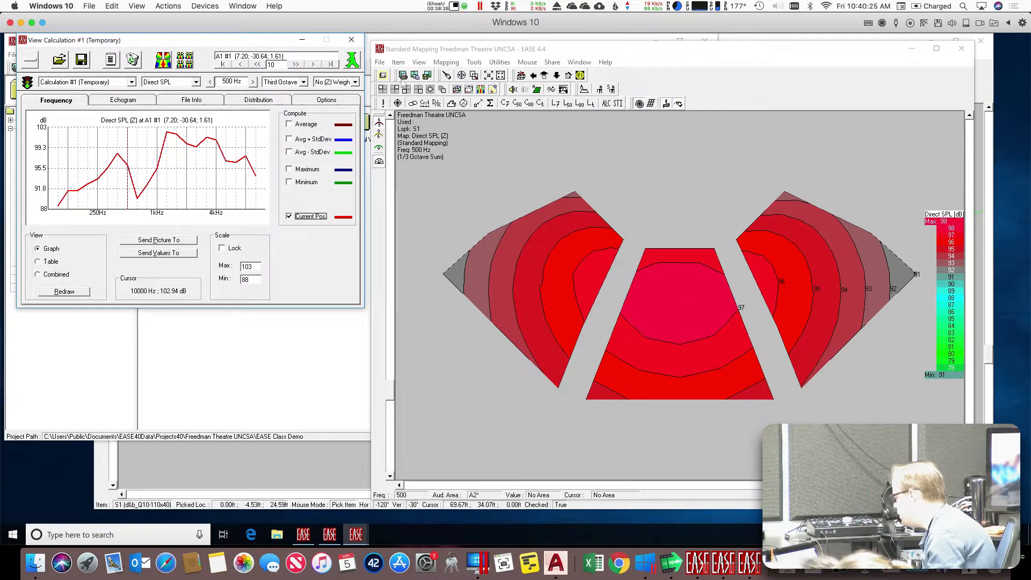
# Step: Probe the 500 Hz Direct SPL at points on the centre and side audience areas and on the frequency graph
pyautogui.click(404, 45)
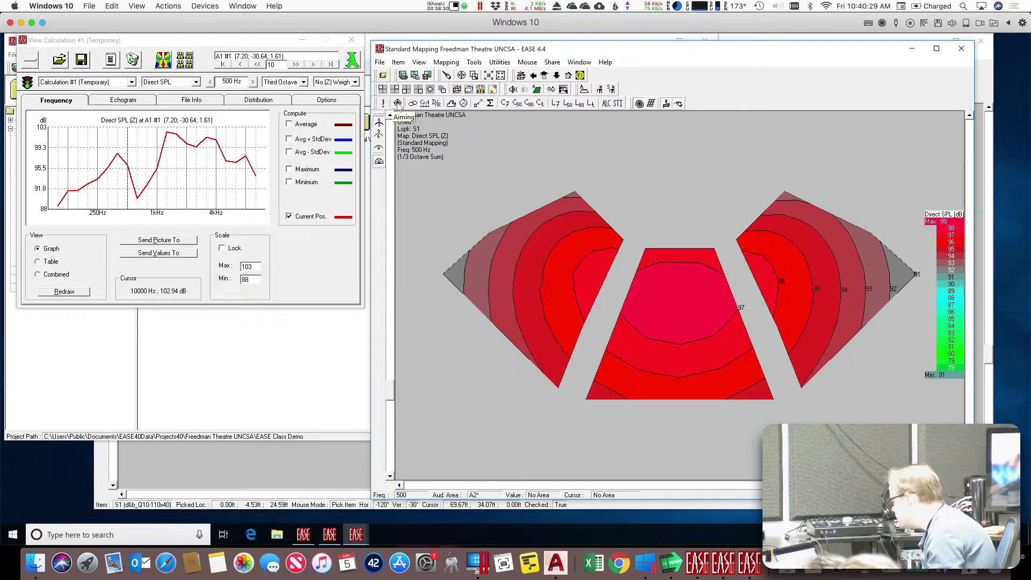
pyautogui.click(446, 75)
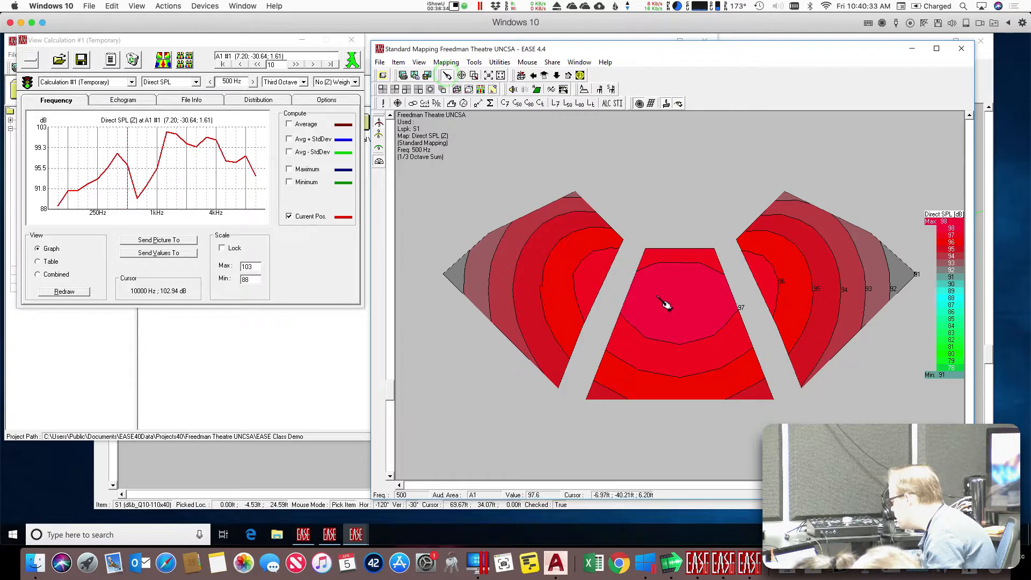
pyautogui.click(796, 294)
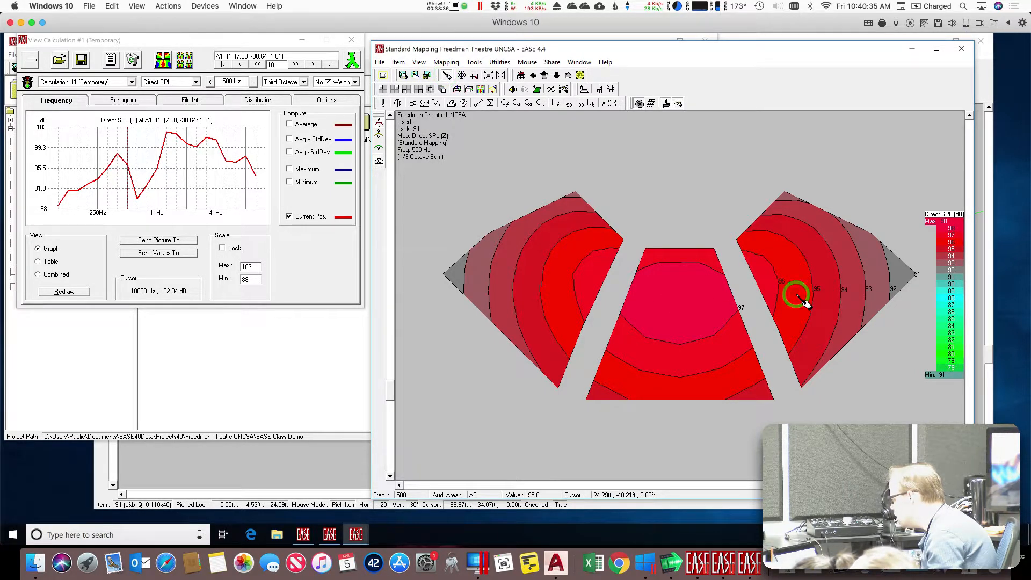
pyautogui.click(729, 347)
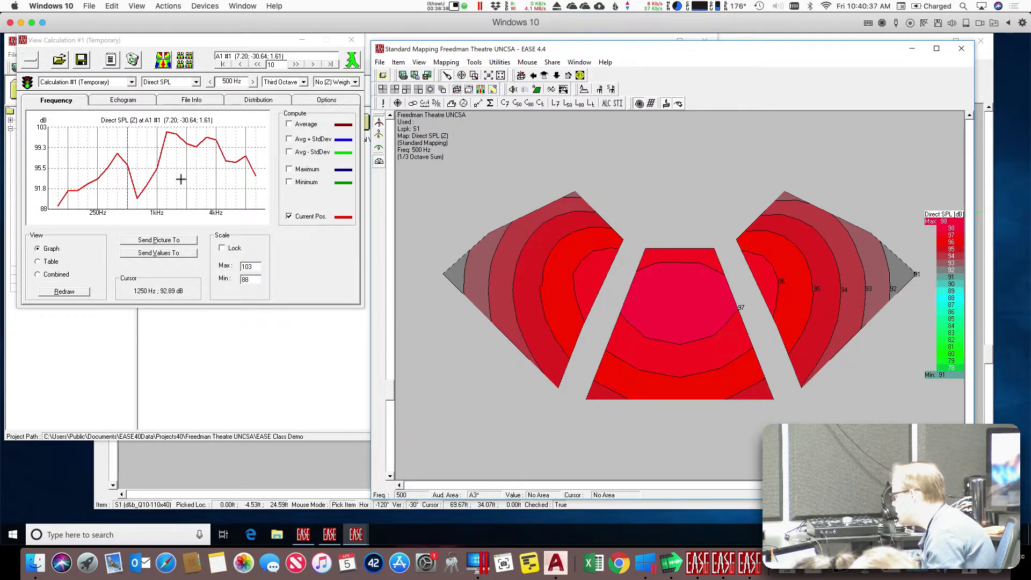
pyautogui.click(194, 154)
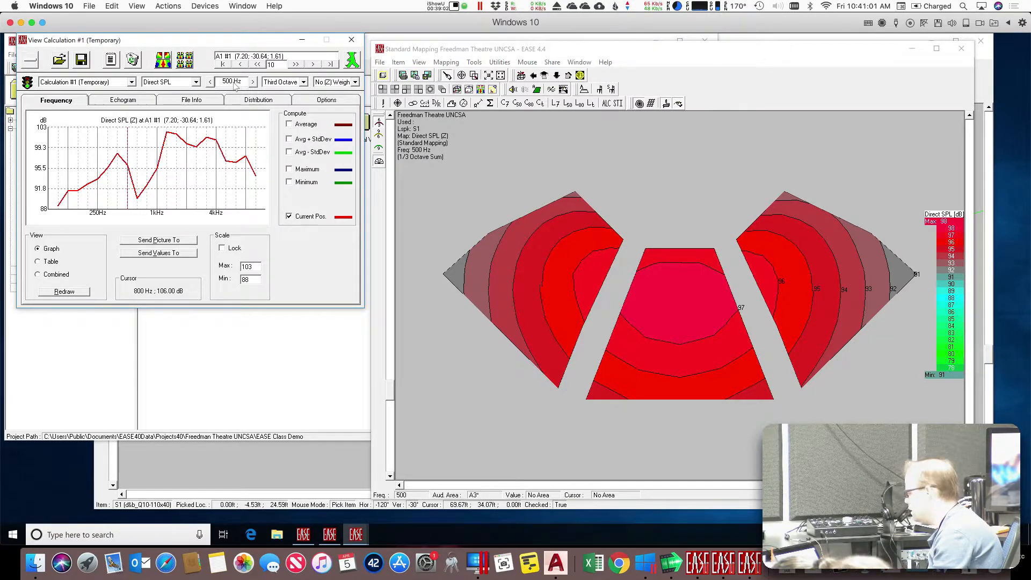
# Step: Compare the 500 Hz Direct SPL map with and without isolines, leaving the isoline display on
pyautogui.click(661, 65)
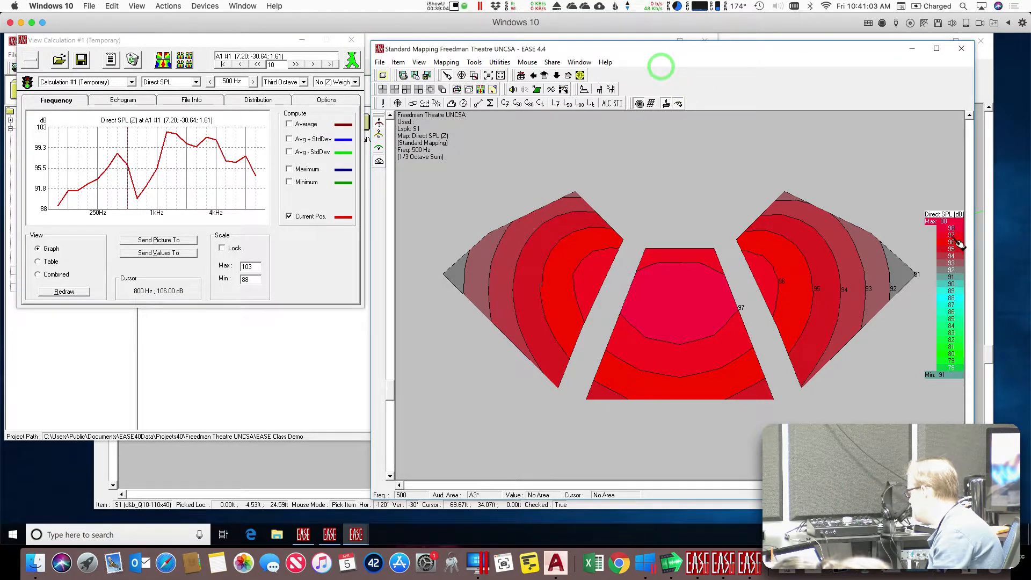
pyautogui.click(650, 103)
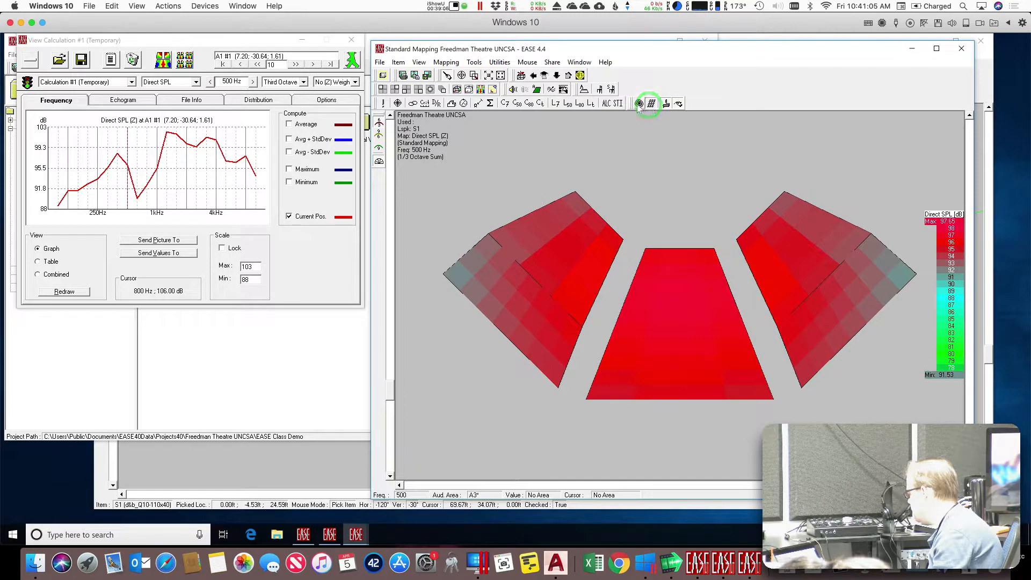
pyautogui.click(639, 104)
pyautogui.click(651, 103)
pyautogui.click(639, 104)
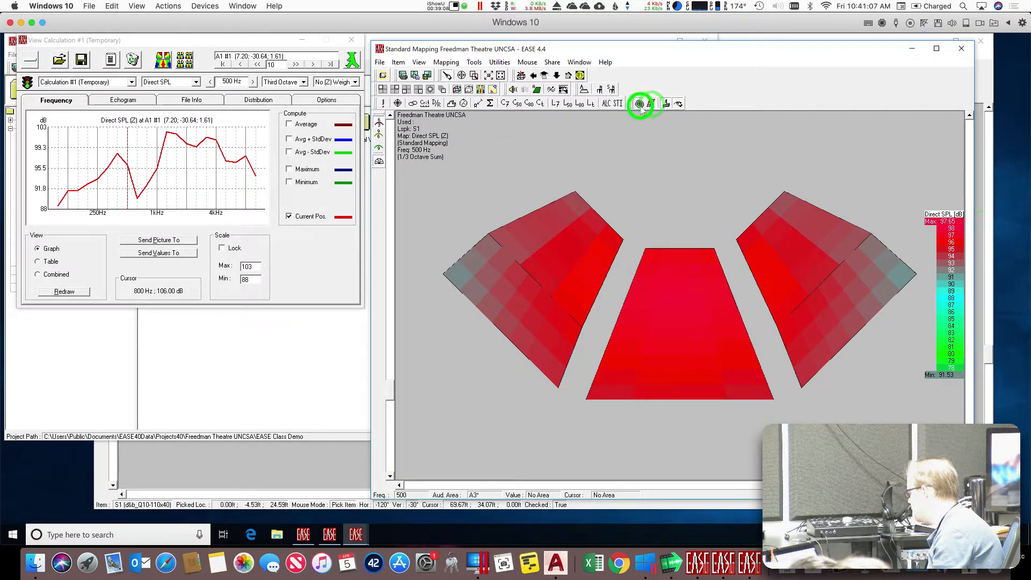
pyautogui.click(651, 104)
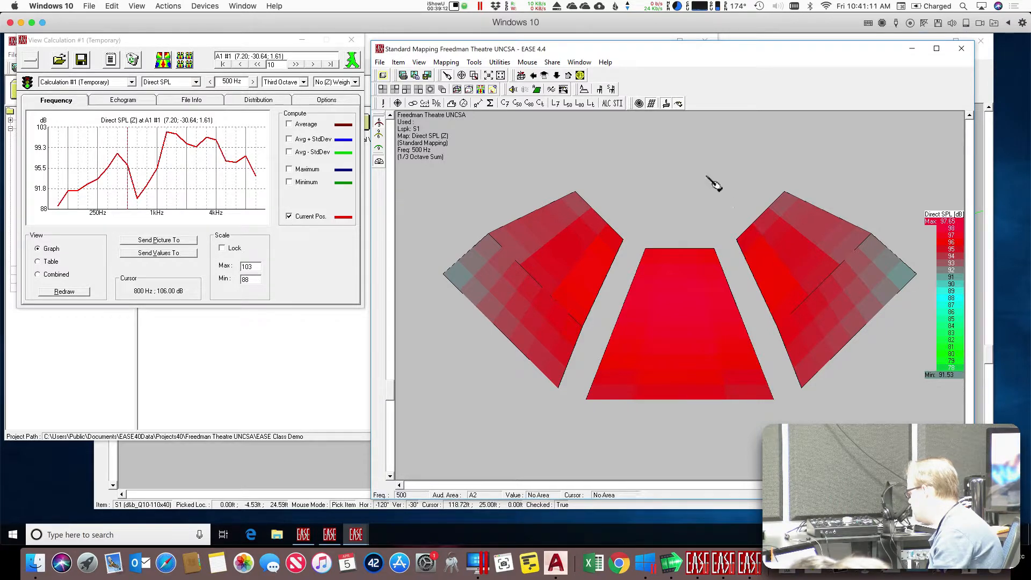
pyautogui.click(638, 104)
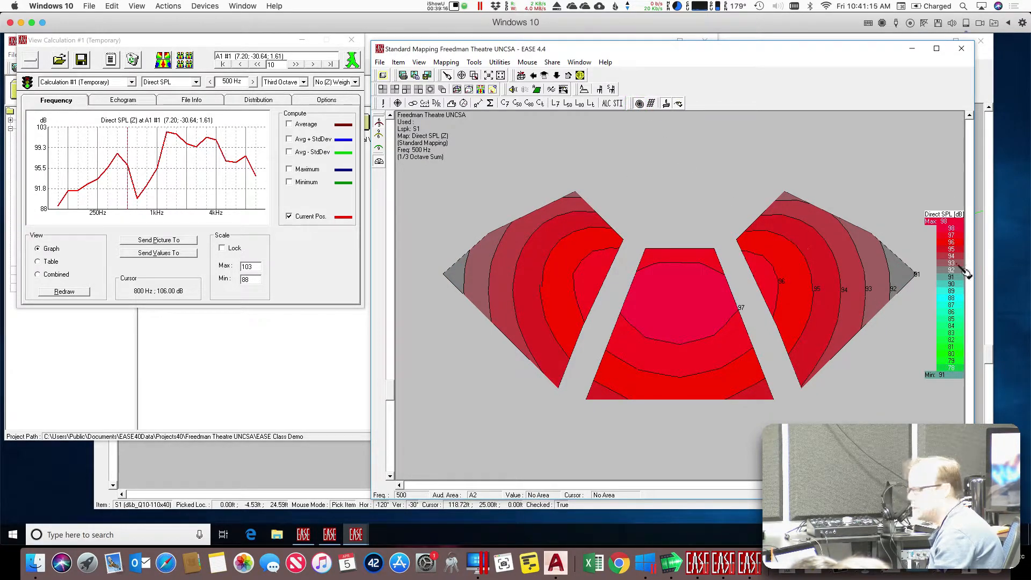
pyautogui.click(651, 104)
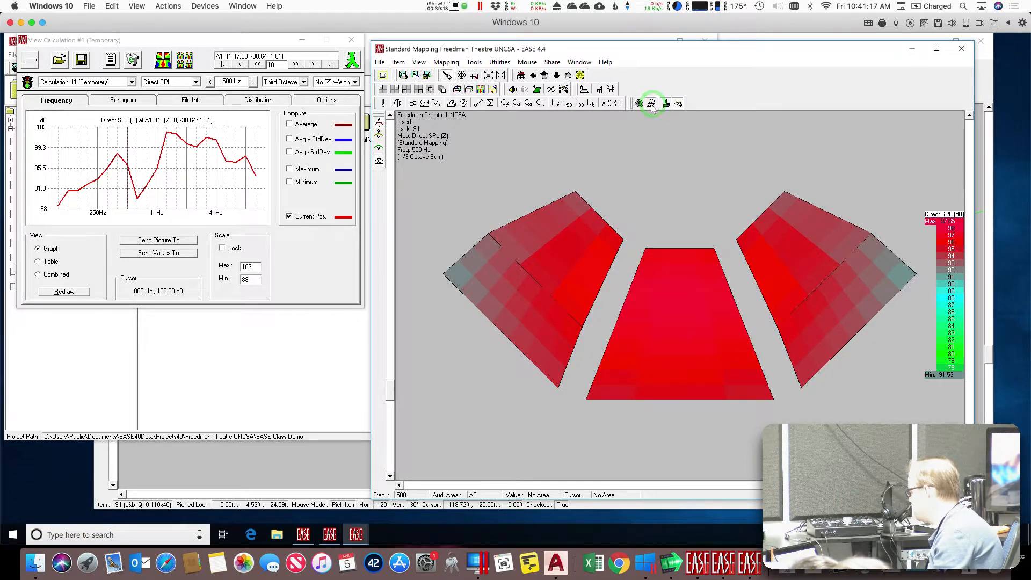
pyautogui.click(637, 103)
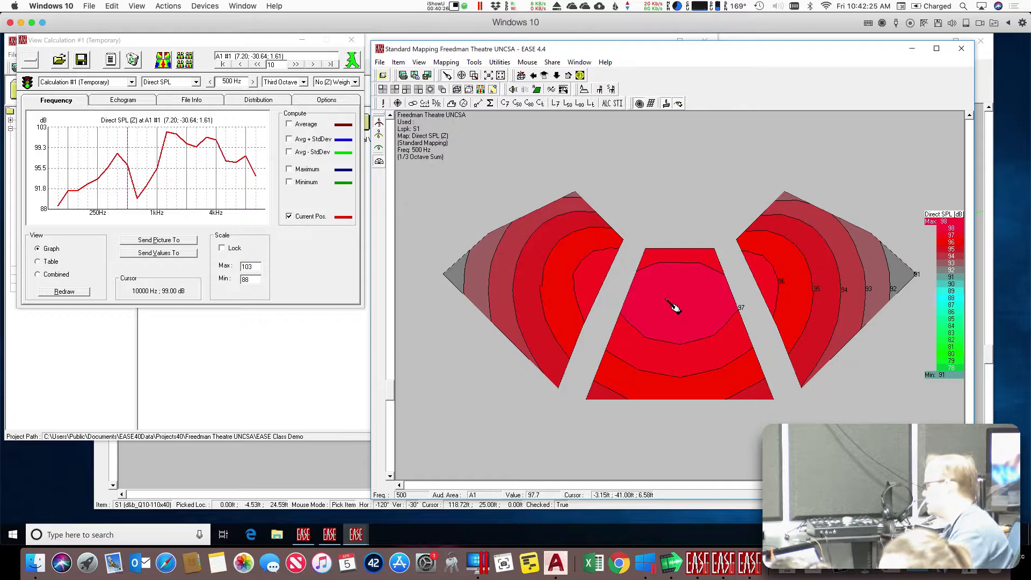
# Step: Change the calculation view's frequency to 1000 Hz and display its Direct SPL map
pyautogui.click(223, 39)
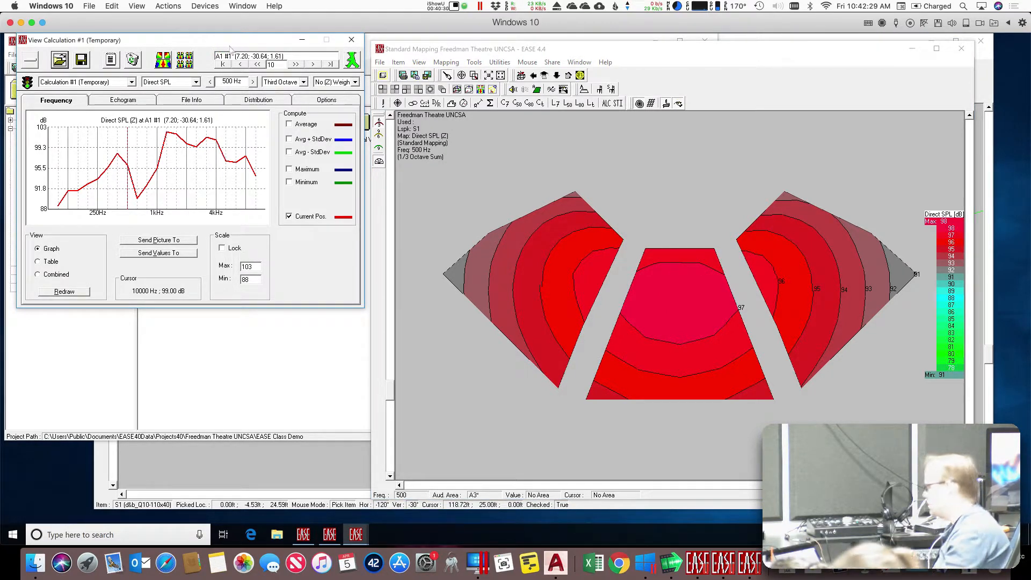
pyautogui.click(232, 84)
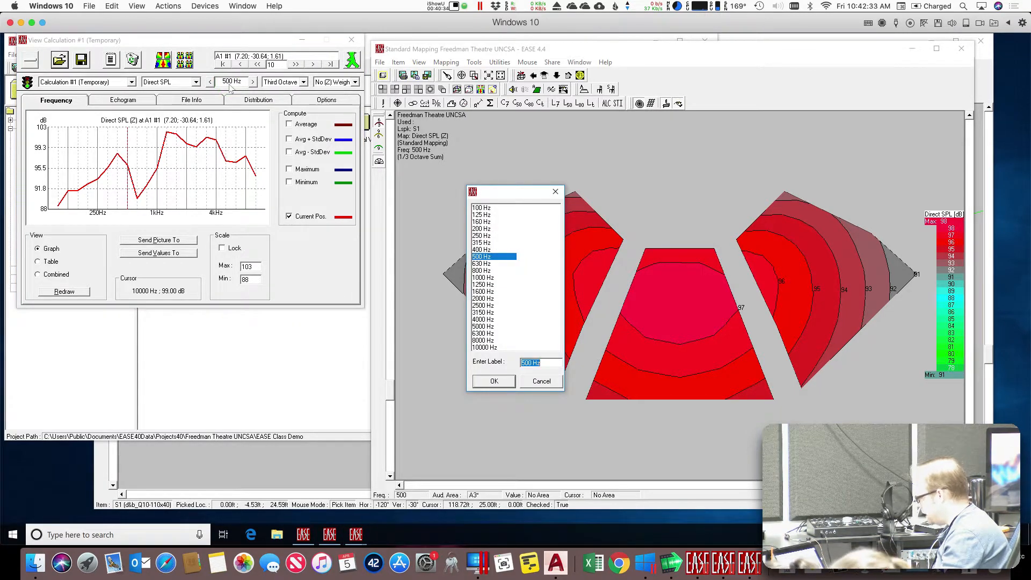
pyautogui.click(490, 277)
pyautogui.click(495, 382)
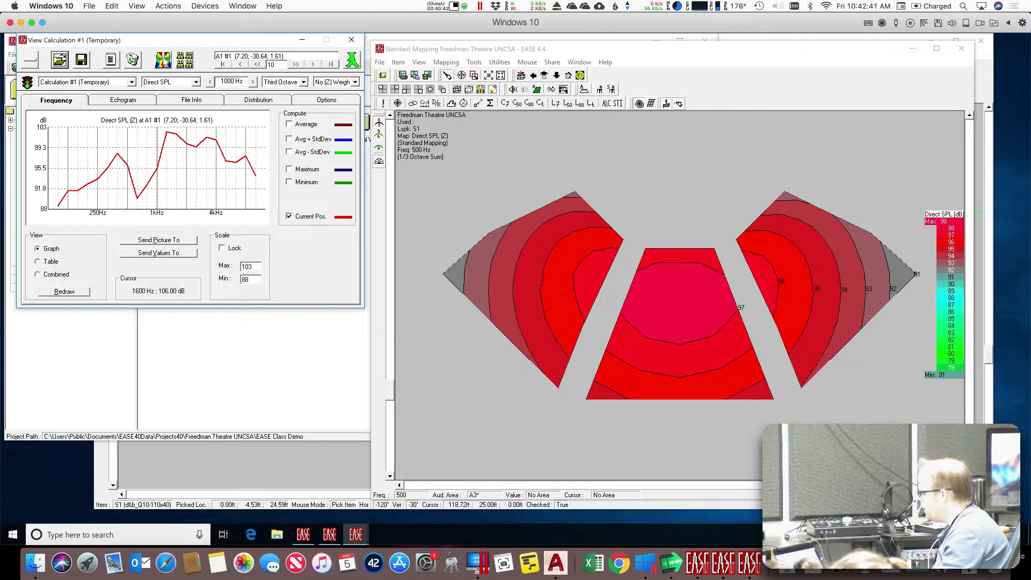
pyautogui.click(164, 64)
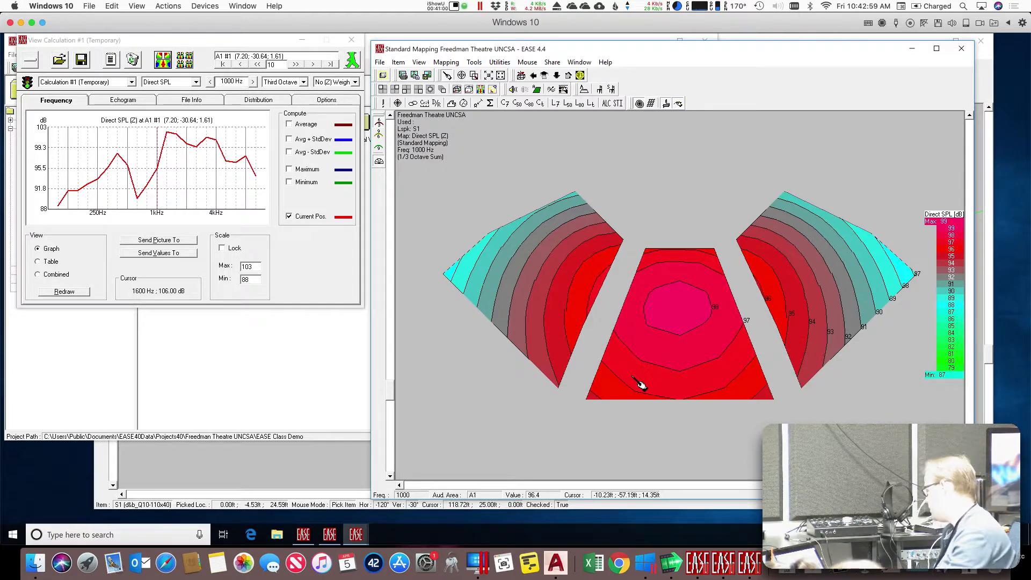
# Step: Switch the Direct SPL map to 2000 Hz and redraw it over the audience areas
pyautogui.click(232, 81)
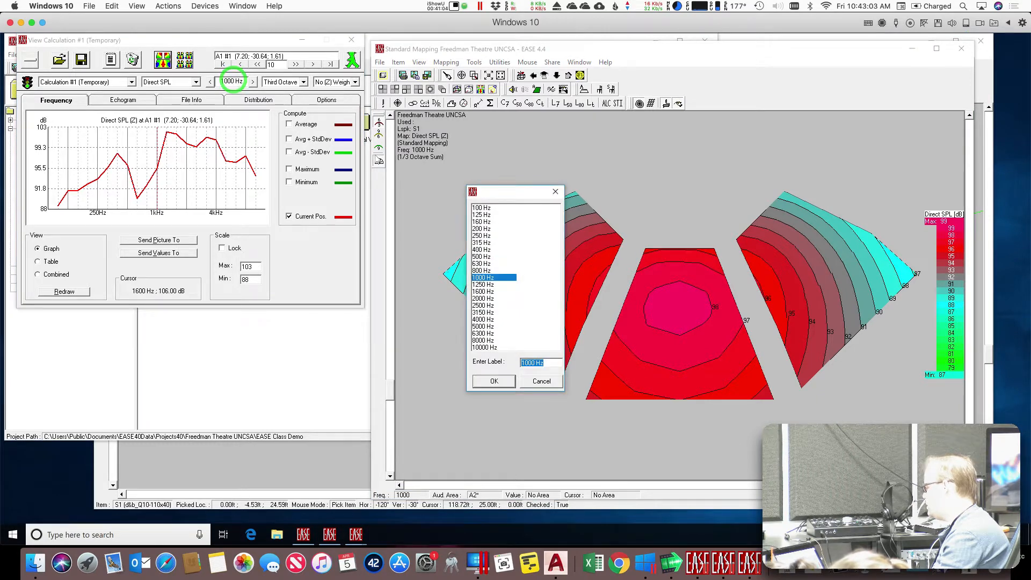
pyautogui.click(485, 298)
pyautogui.click(494, 381)
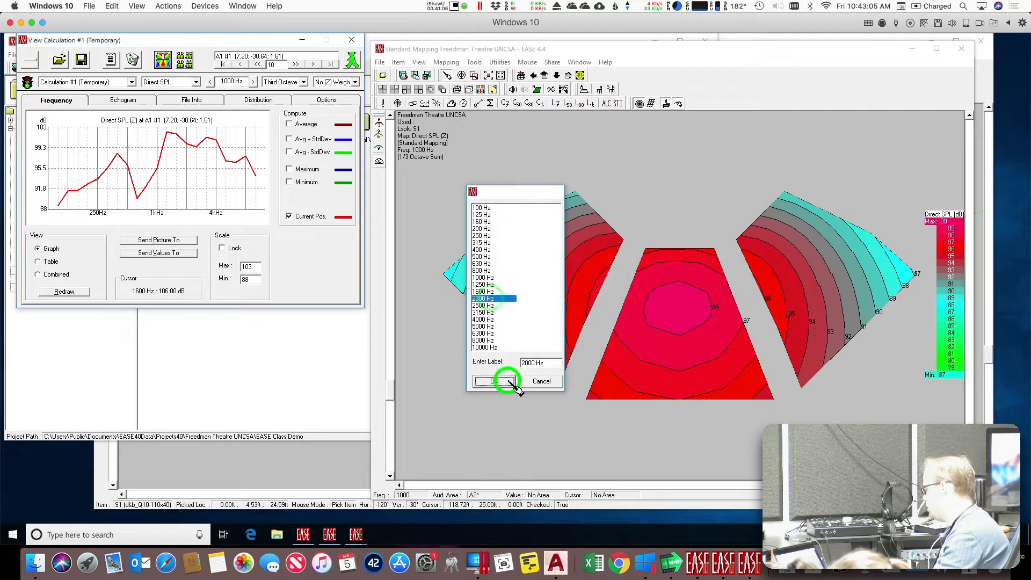
pyautogui.click(163, 59)
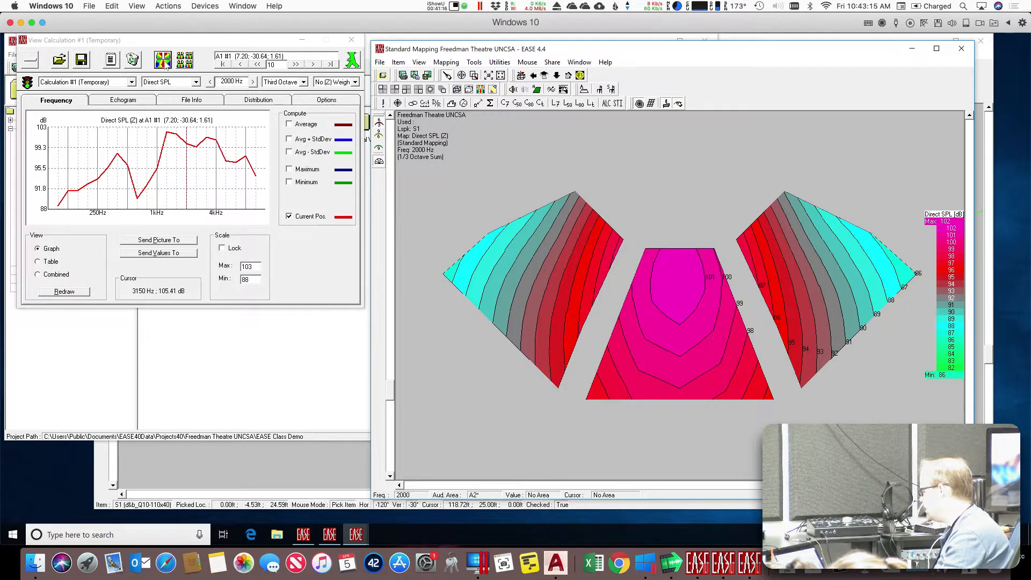
# Step: Set the mapped frequency to 4000 Hz and examine the Direct SPL coverage on the audience areas
pyautogui.click(229, 81)
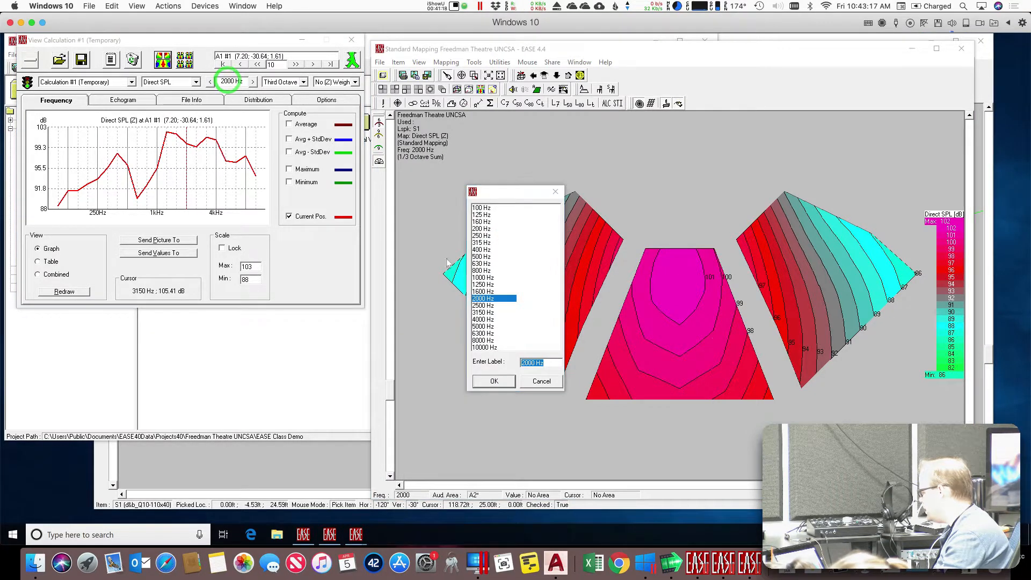
pyautogui.click(485, 320)
pyautogui.click(494, 381)
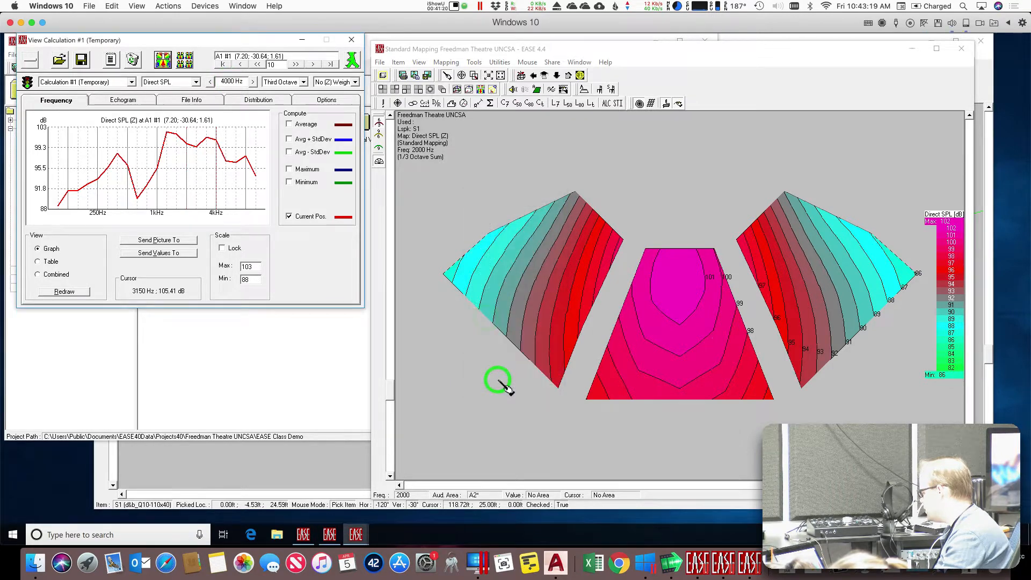
pyautogui.click(165, 59)
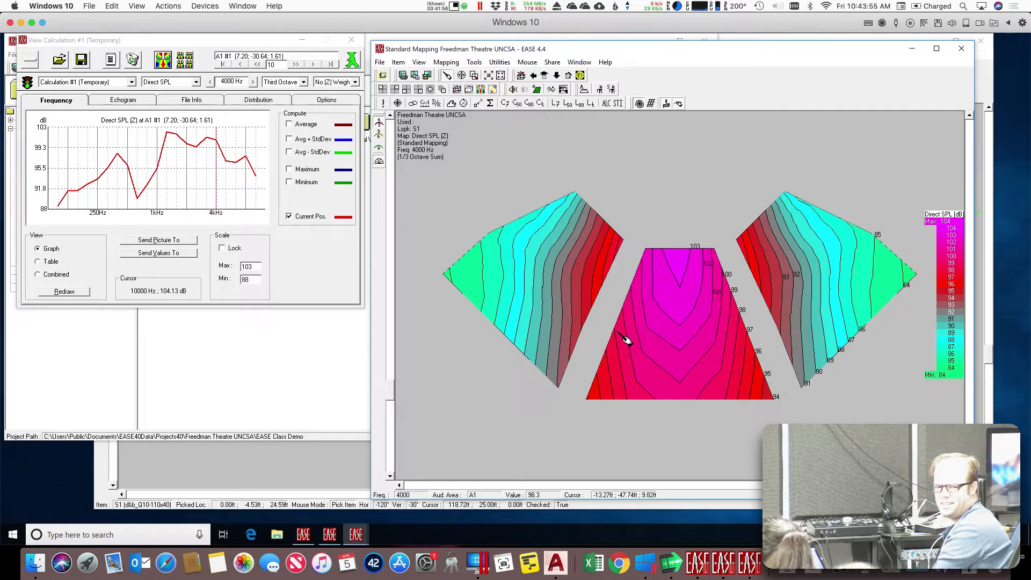
# Step: Close the View Calculation and Standard Mapping windows and return to the Edit Project window
pyautogui.click(352, 39)
pyautogui.click(962, 49)
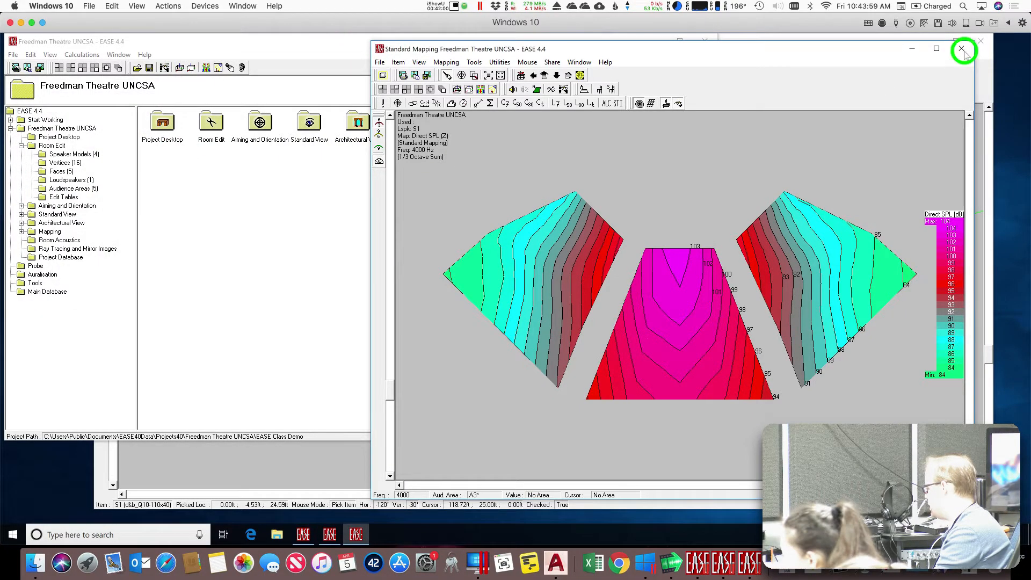
pyautogui.click(774, 65)
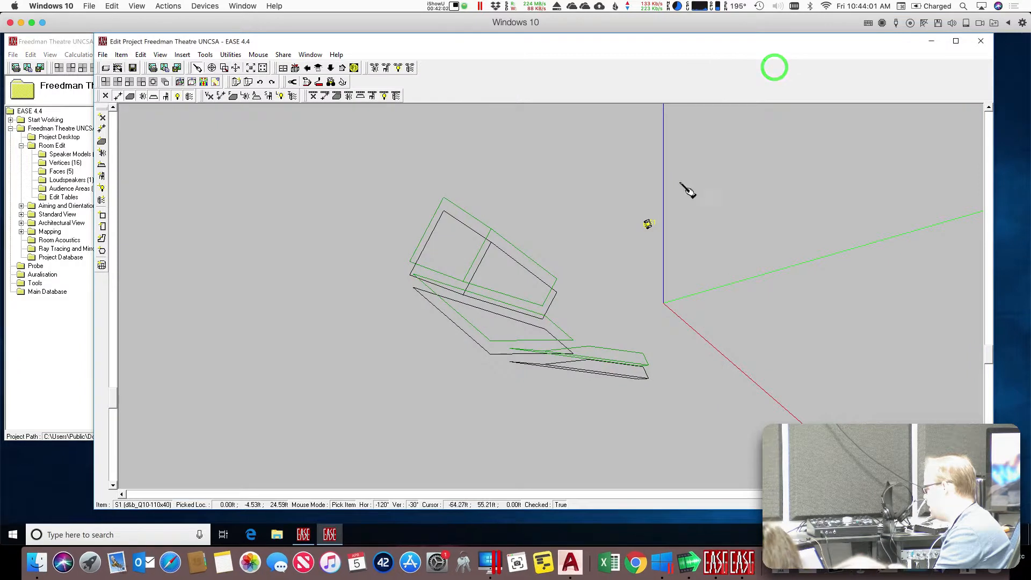
# Step: Change loudspeaker S1's speaker model to d&b_Q10-40x110 in its properties and apply it
pyautogui.click(647, 224)
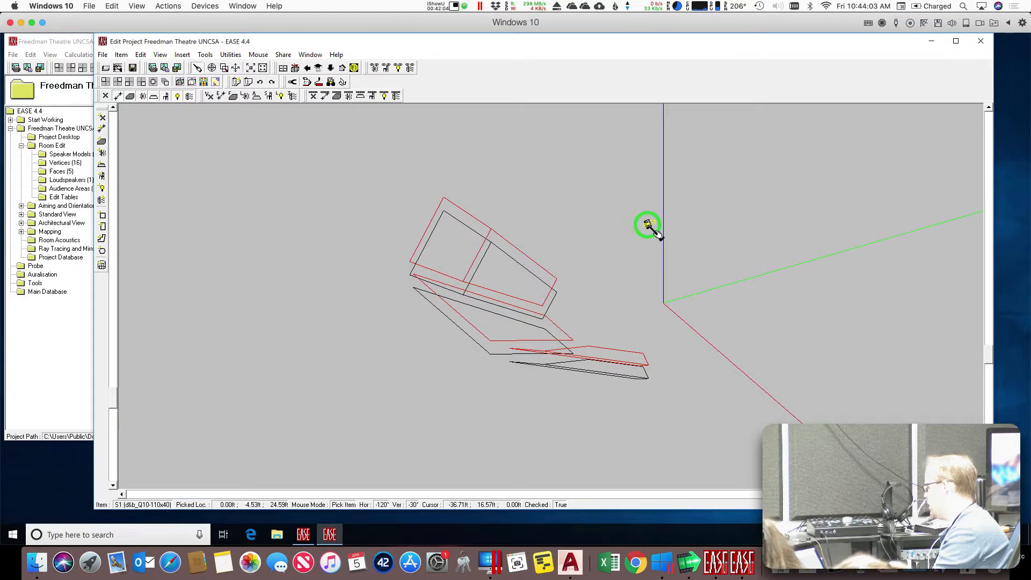
pyautogui.rightClick(648, 224)
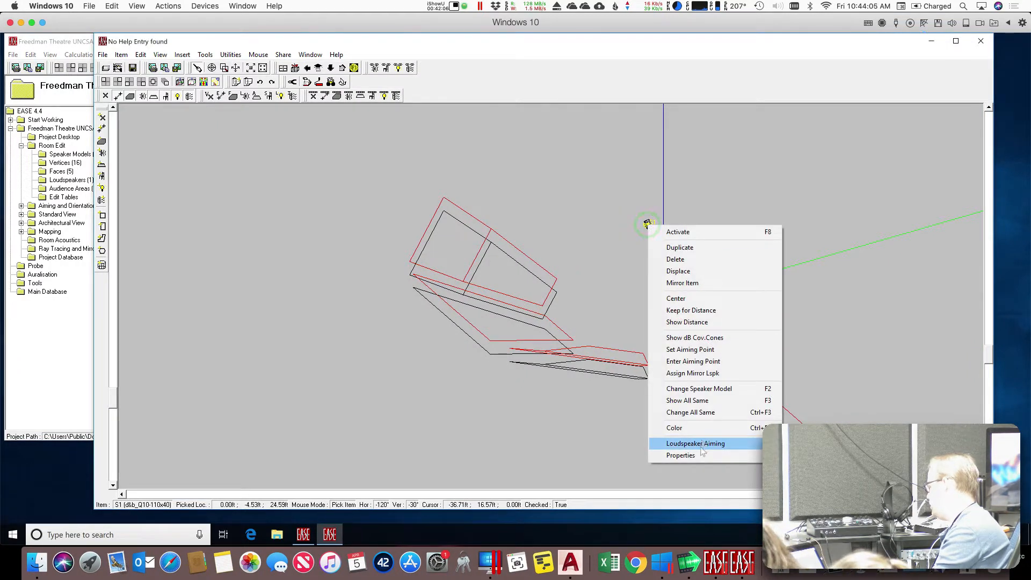
pyautogui.click(701, 455)
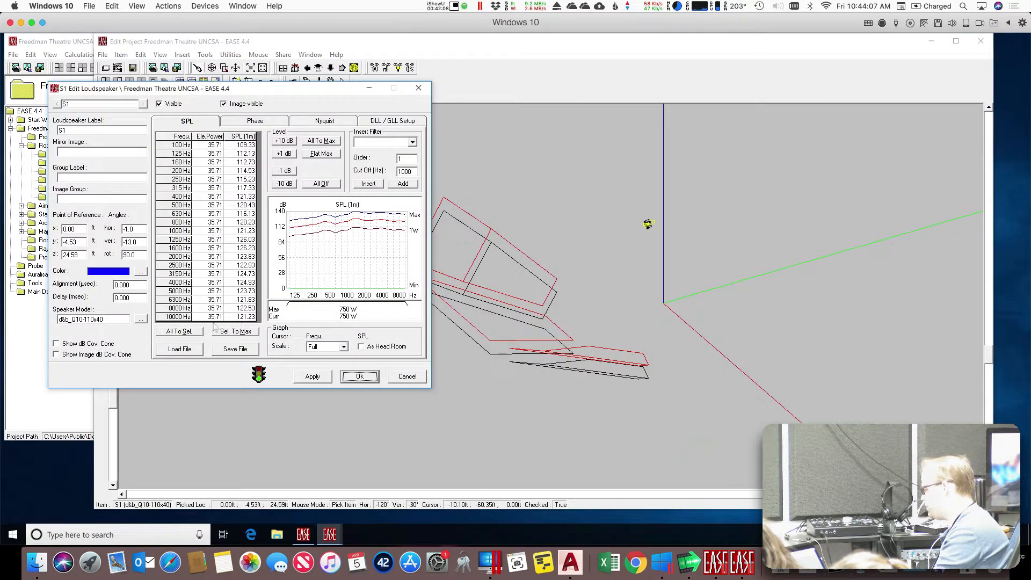
pyautogui.click(140, 319)
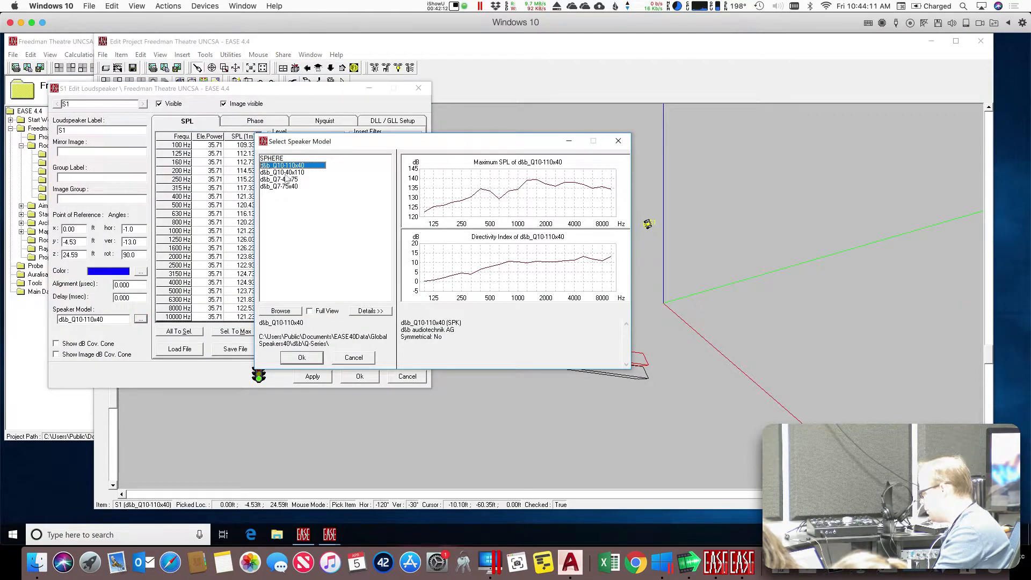
pyautogui.click(284, 173)
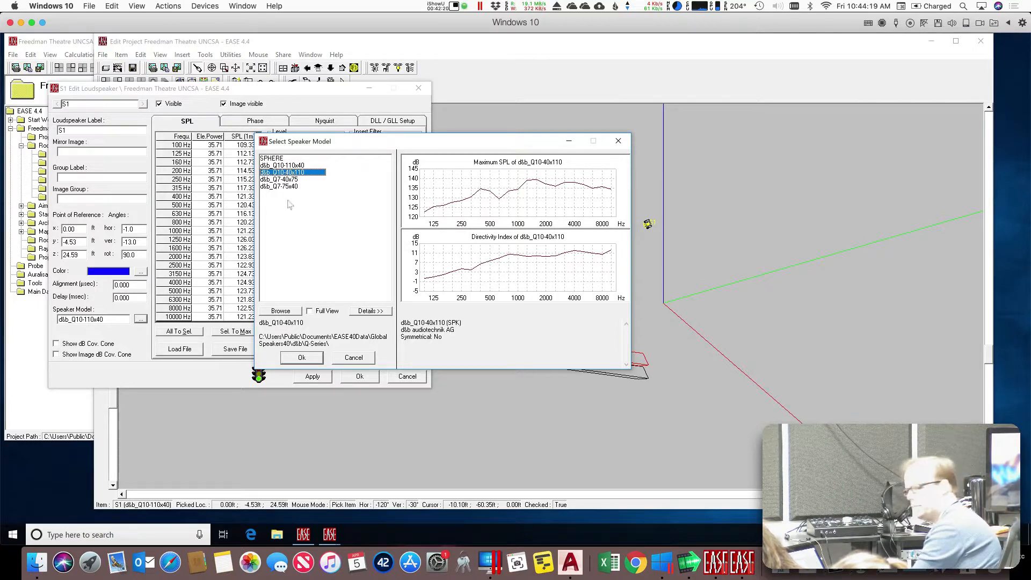
pyautogui.click(305, 357)
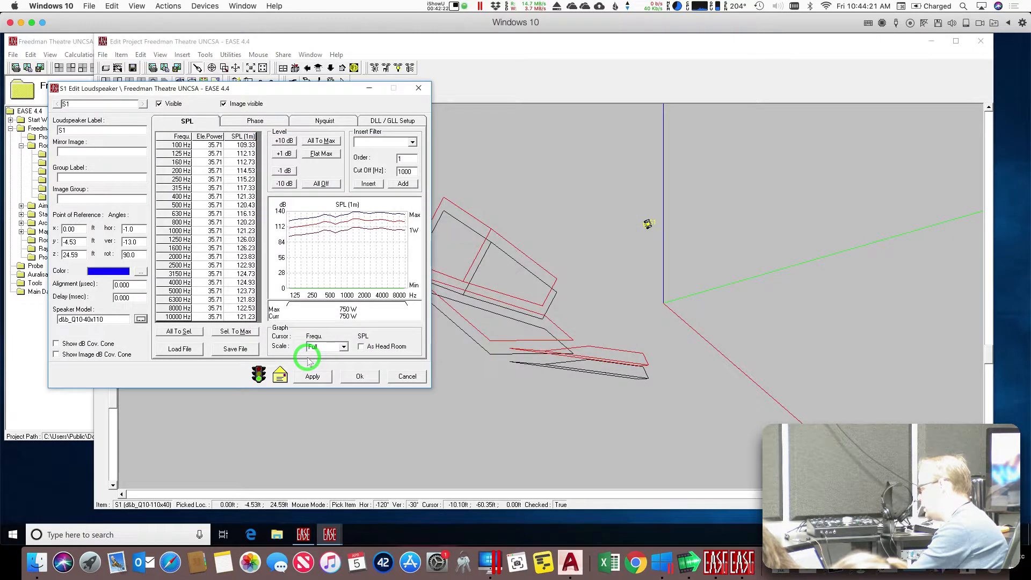
pyautogui.click(313, 376)
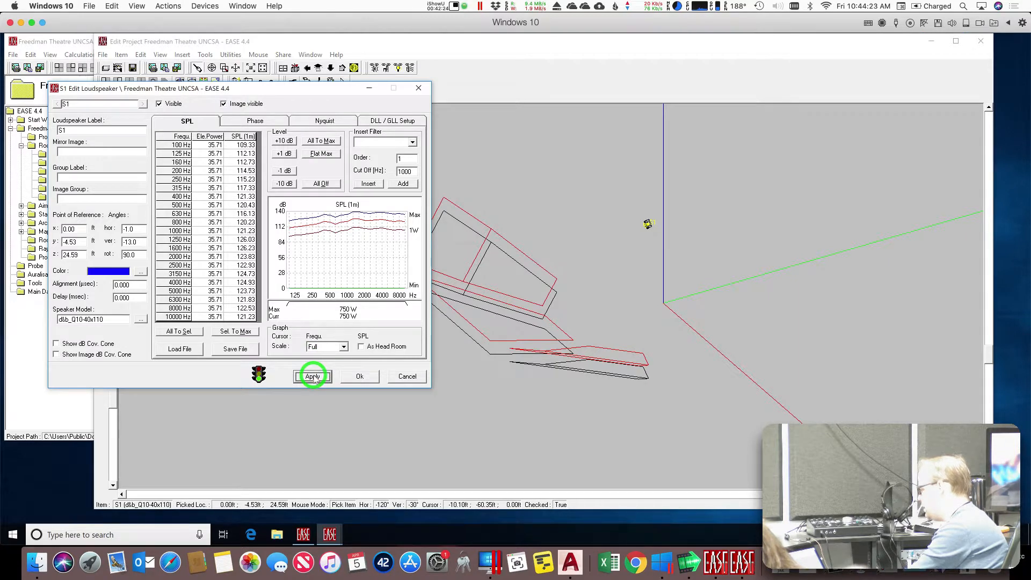
pyautogui.click(360, 377)
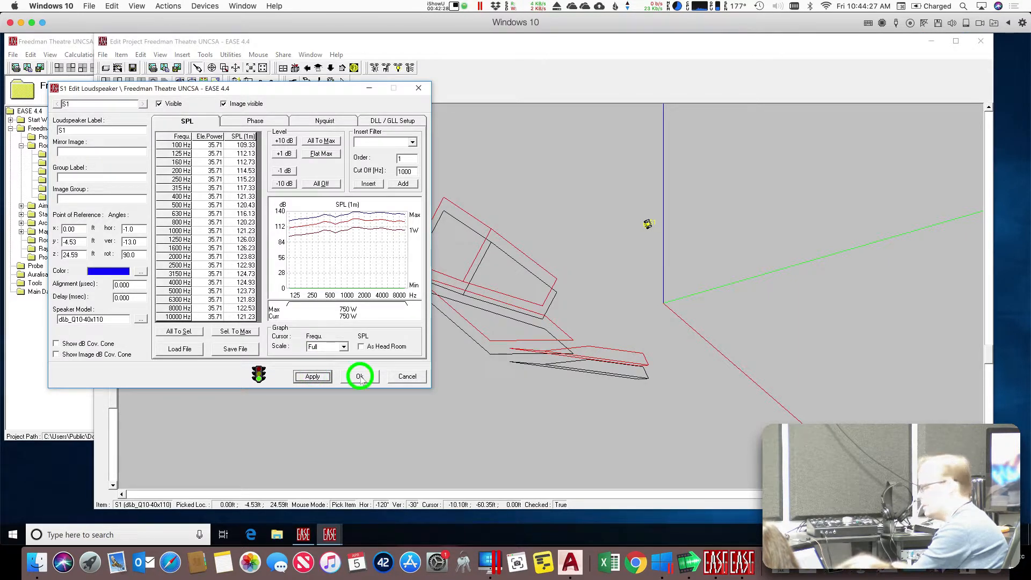
# Step: Save the room edit, then save the Freedman Theatre UNCSA project from the main EASE window
pyautogui.click(133, 68)
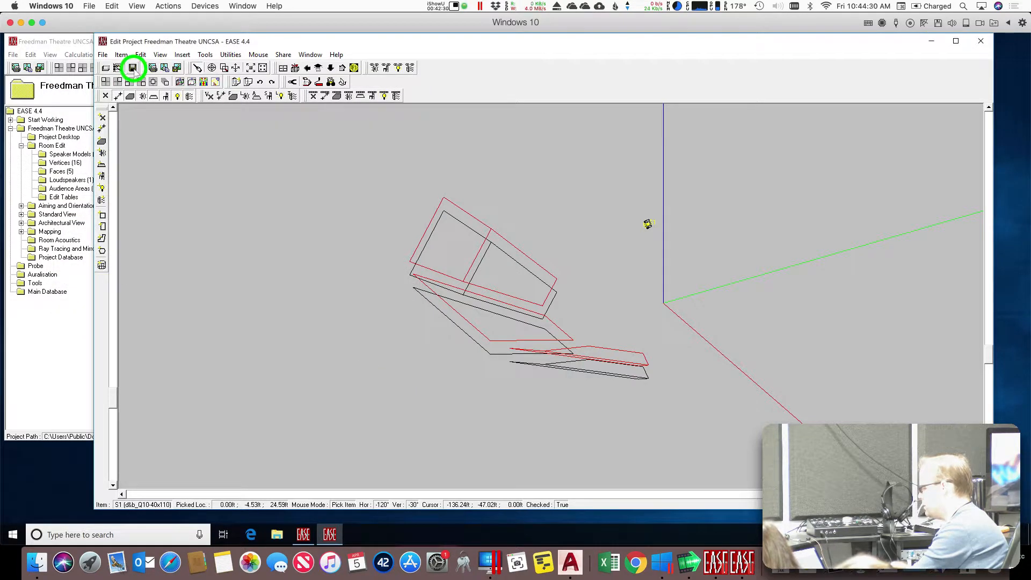
pyautogui.click(303, 536)
pyautogui.click(299, 535)
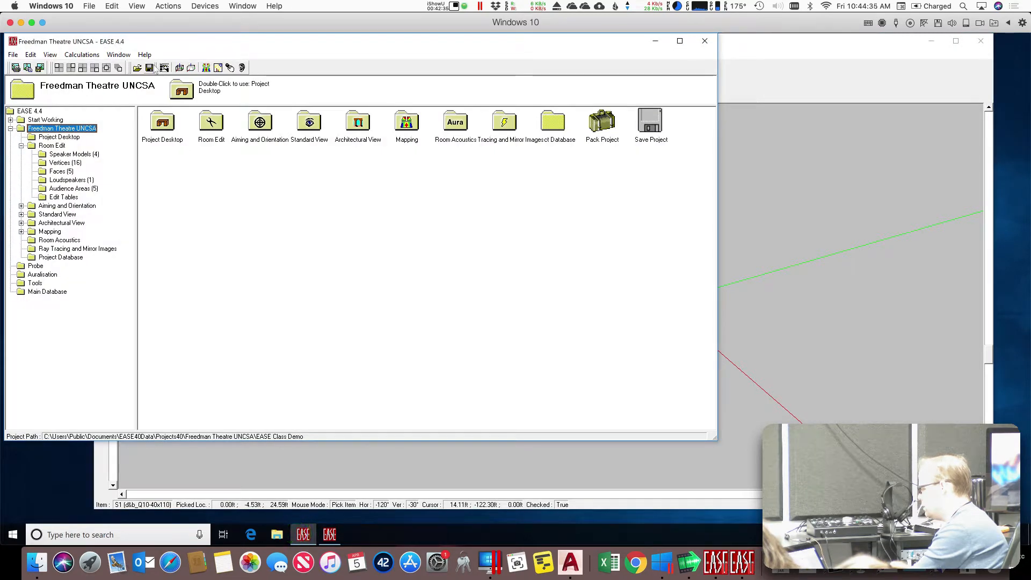
pyautogui.click(150, 67)
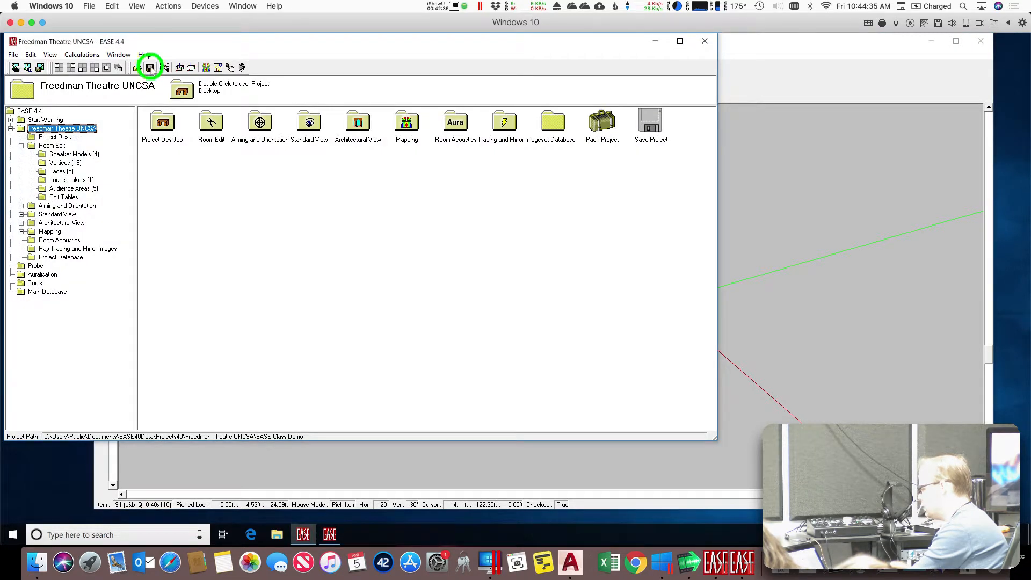
# Step: Open Area Mapping for the Freedman Theatre UNCSA project, then reposition and enlarge the Standard Mapping window
pyautogui.click(82, 54)
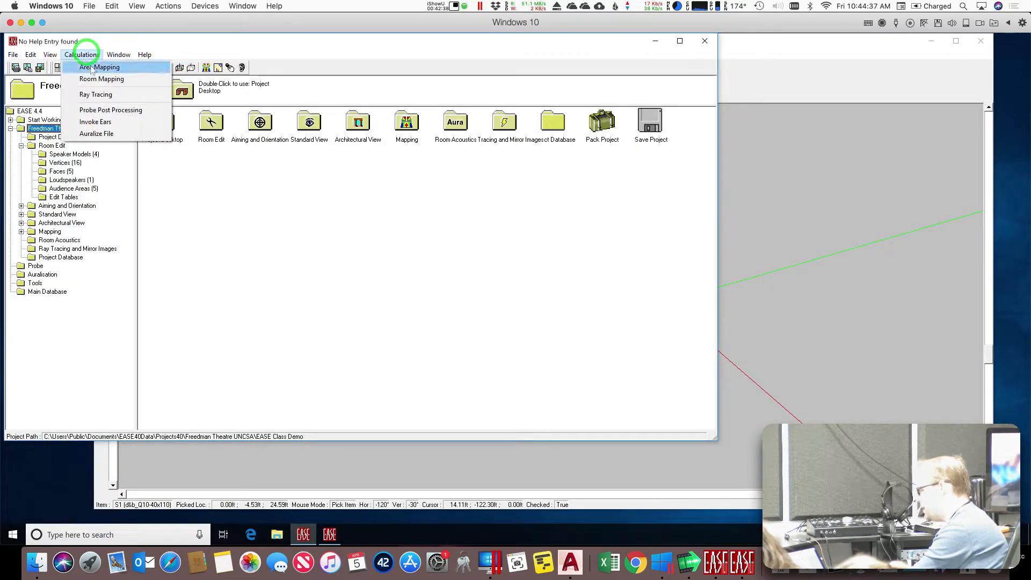
pyautogui.click(91, 67)
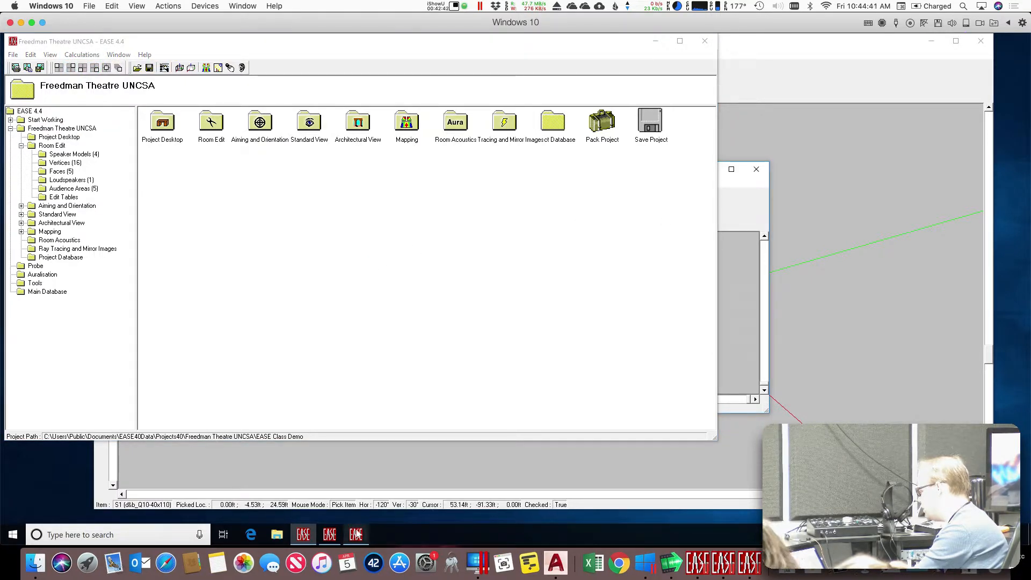
pyautogui.click(356, 534)
pyautogui.moveTo(543, 172); pyautogui.dragTo(778, 54)
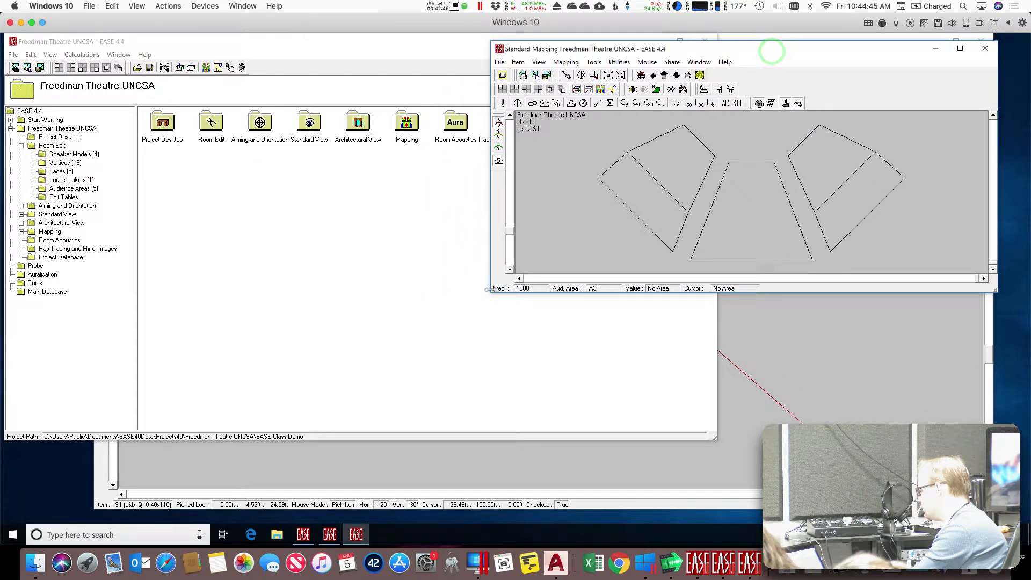
pyautogui.moveTo(490, 290); pyautogui.dragTo(490, 409)
pyautogui.moveTo(816, 294); pyautogui.dragTo(816, 495)
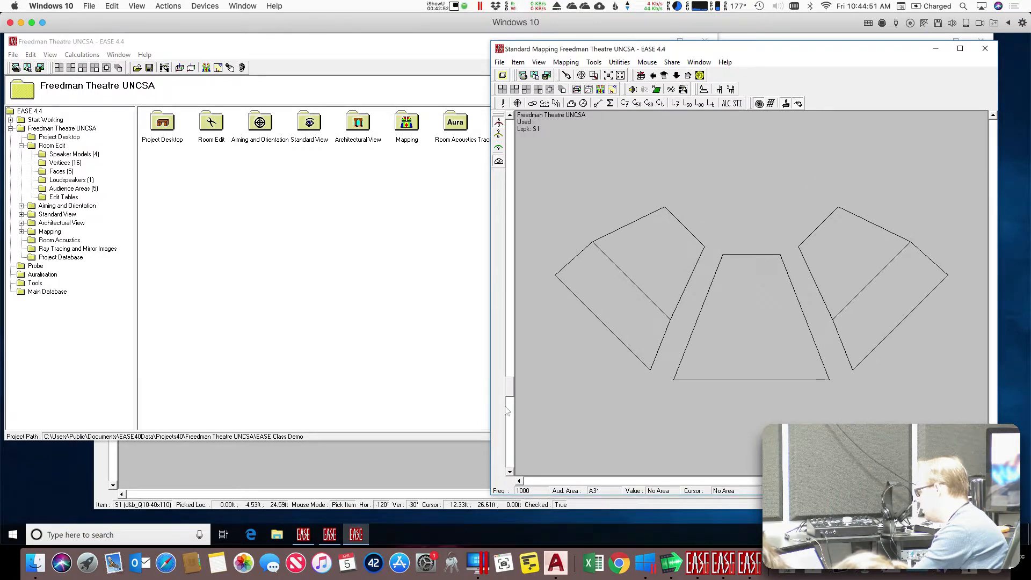
# Step: Calculate all mappings for loudspeaker S1, showing Direct SPL at 4000 Hz first, with a patch size of 3.28
pyautogui.click(598, 104)
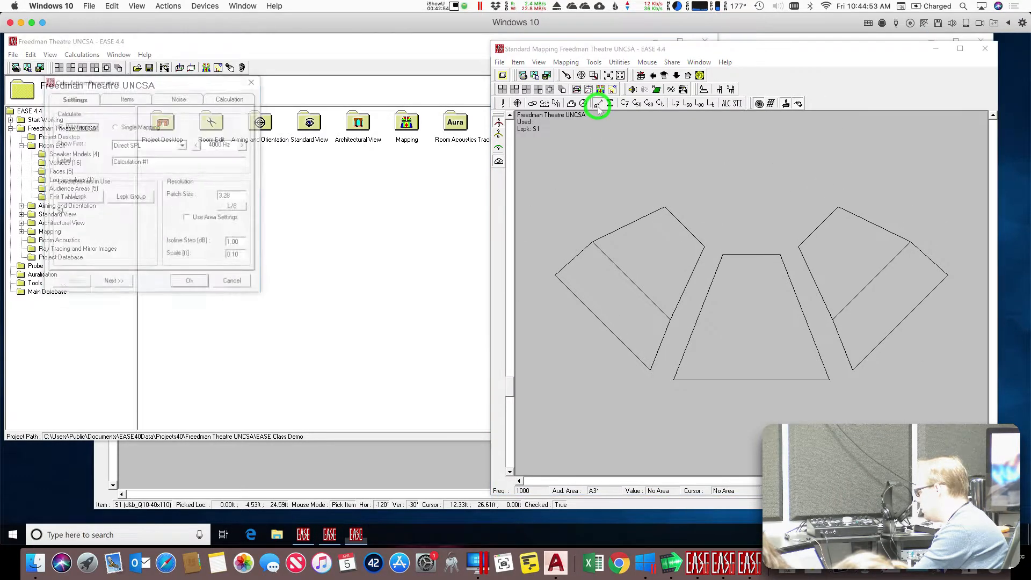
pyautogui.click(231, 99)
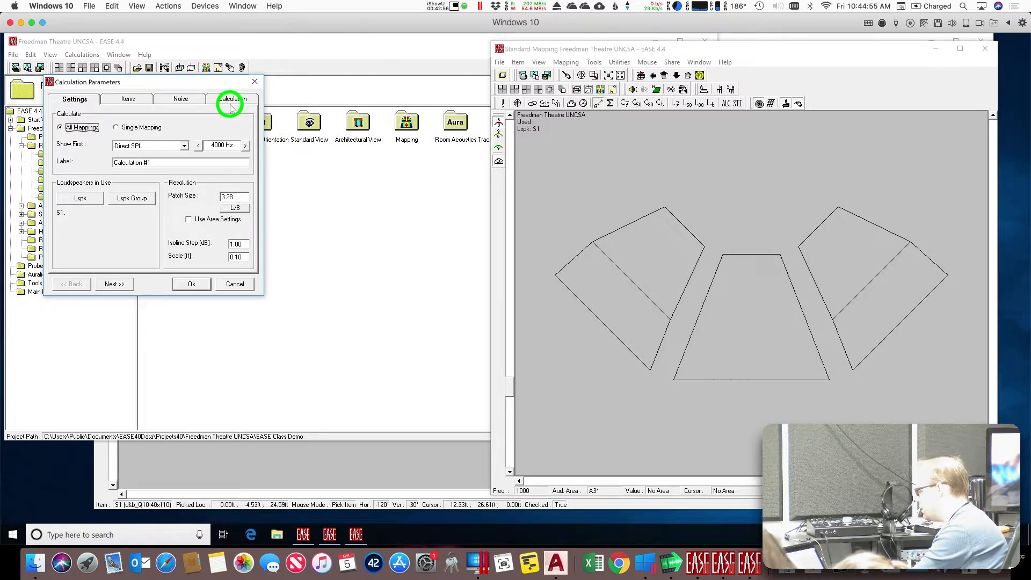
pyautogui.click(182, 99)
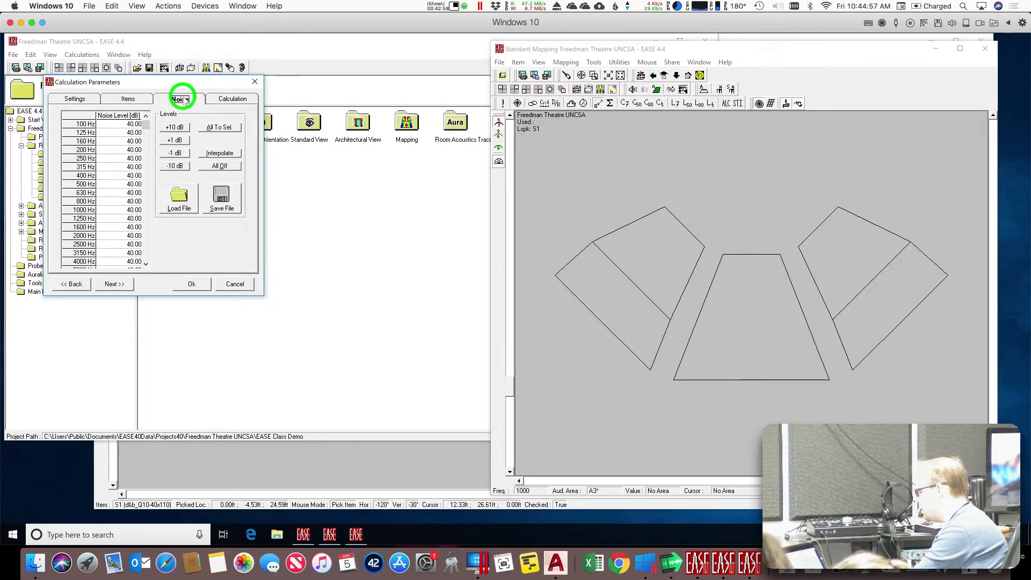
pyautogui.click(88, 100)
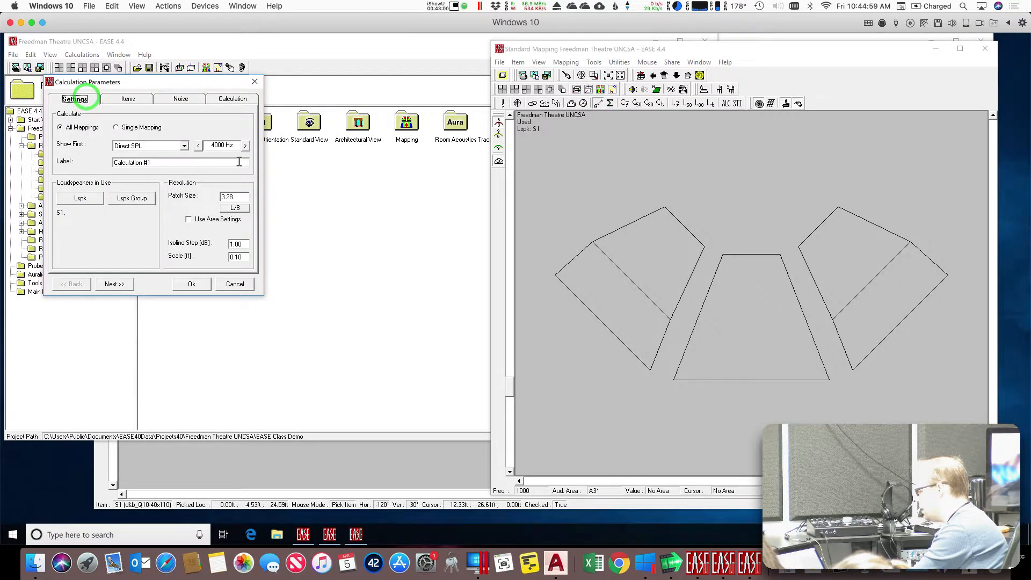
pyautogui.click(188, 284)
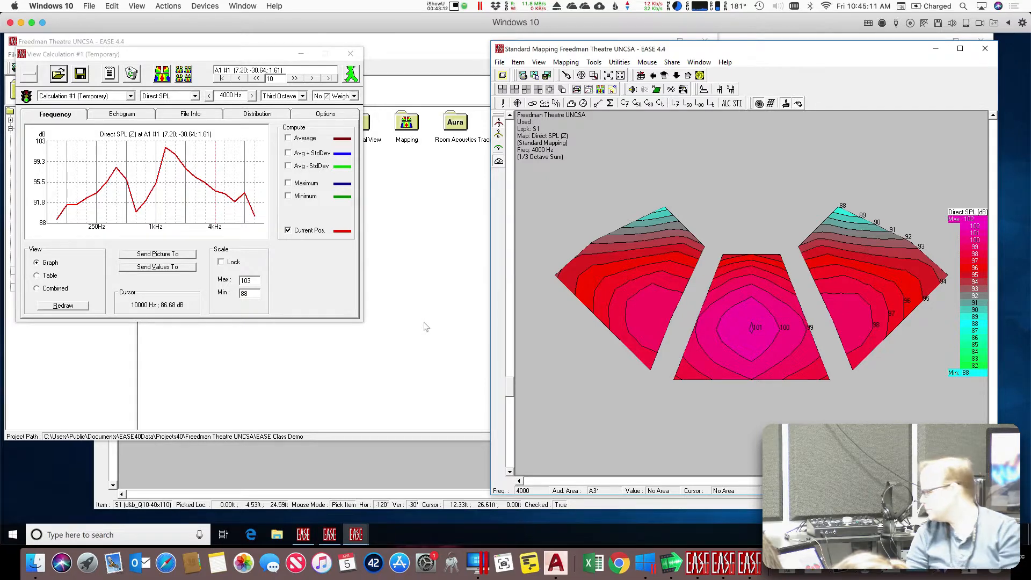
# Step: Set the mapped frequency to 500 Hz and examine S1's Direct SPL coverage on the audience areas
pyautogui.click(232, 96)
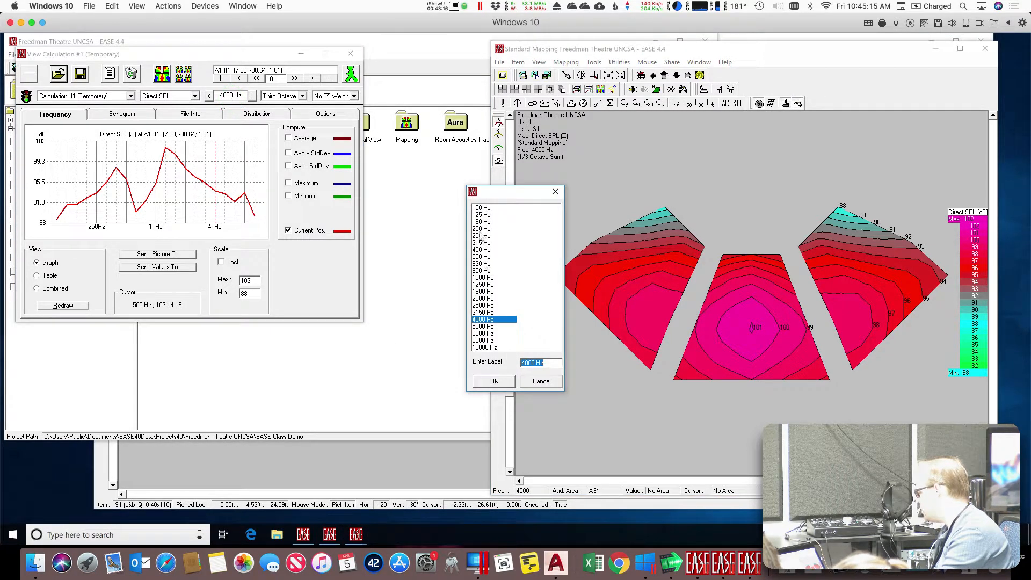
pyautogui.click(482, 257)
pyautogui.click(494, 381)
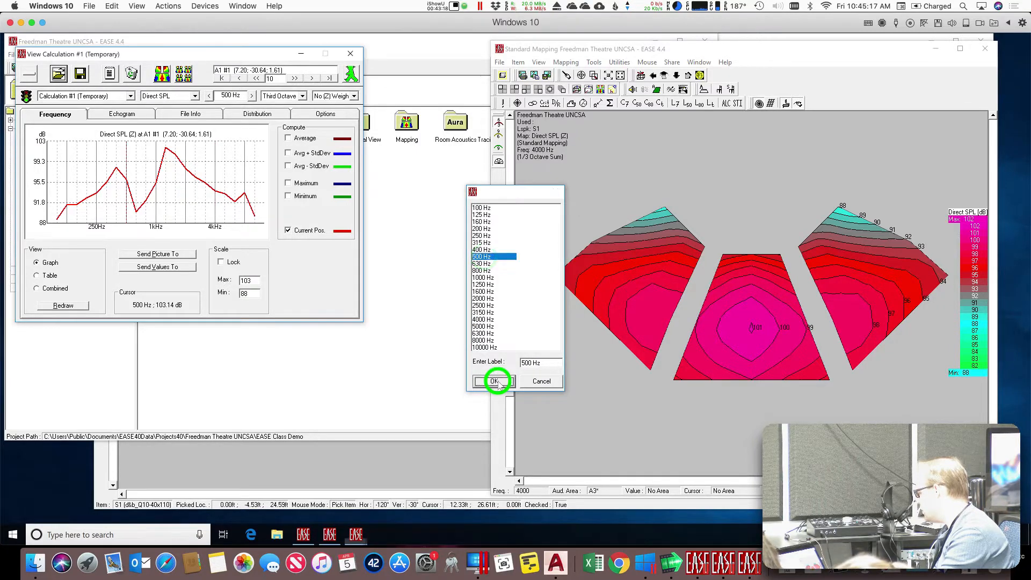
pyautogui.click(162, 74)
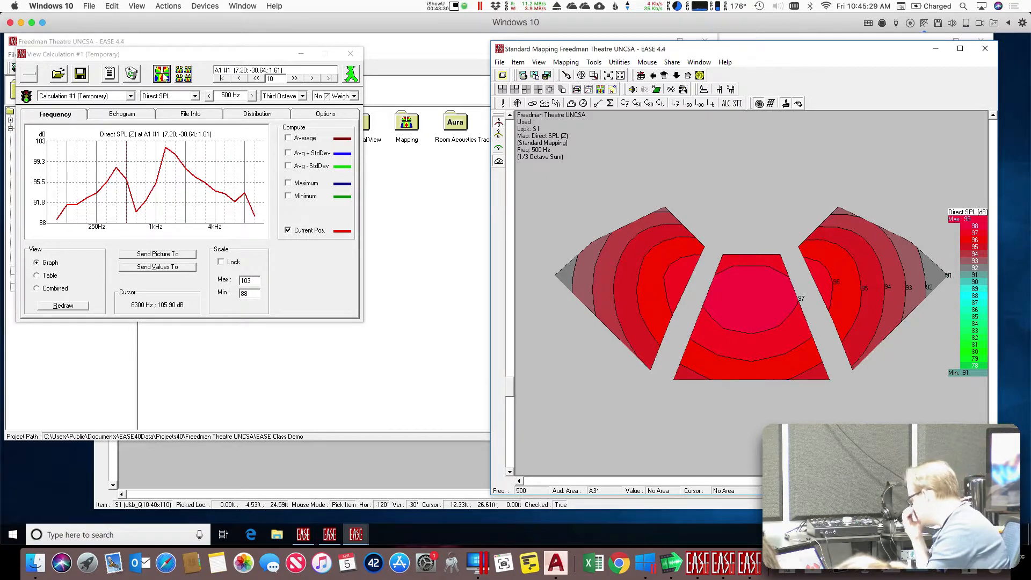
# Step: Return the Direct SPL map to 4000 Hz and examine the coverage pattern across the audience areas
pyautogui.click(229, 98)
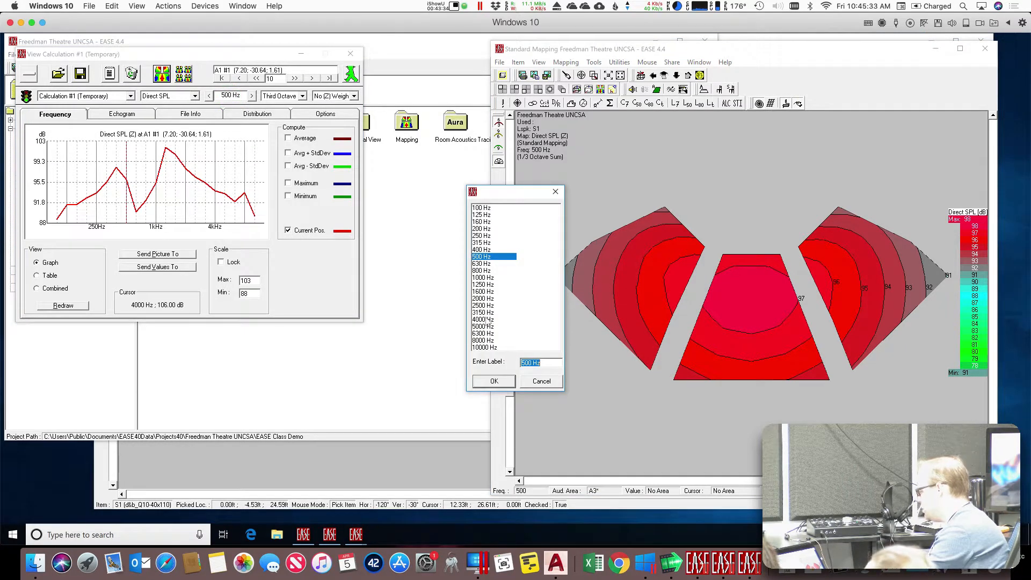
pyautogui.click(483, 319)
pyautogui.click(495, 382)
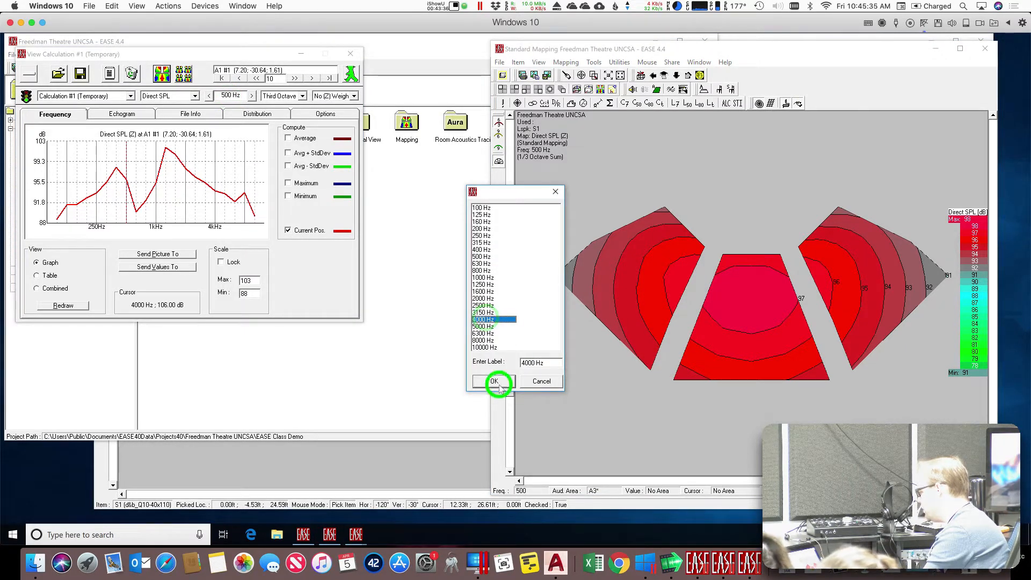
pyautogui.click(161, 74)
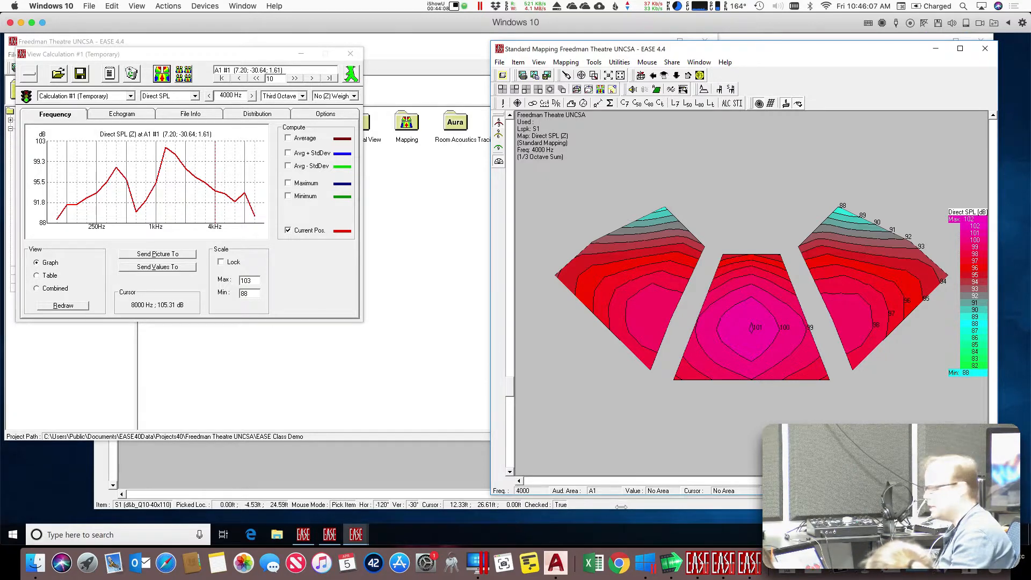
# Step: Re-aim loudspeaker S1 in the room edit's Loudspeaker Aiming view to about -1° horizontal and -13° vertical, and close the view
pyautogui.click(329, 535)
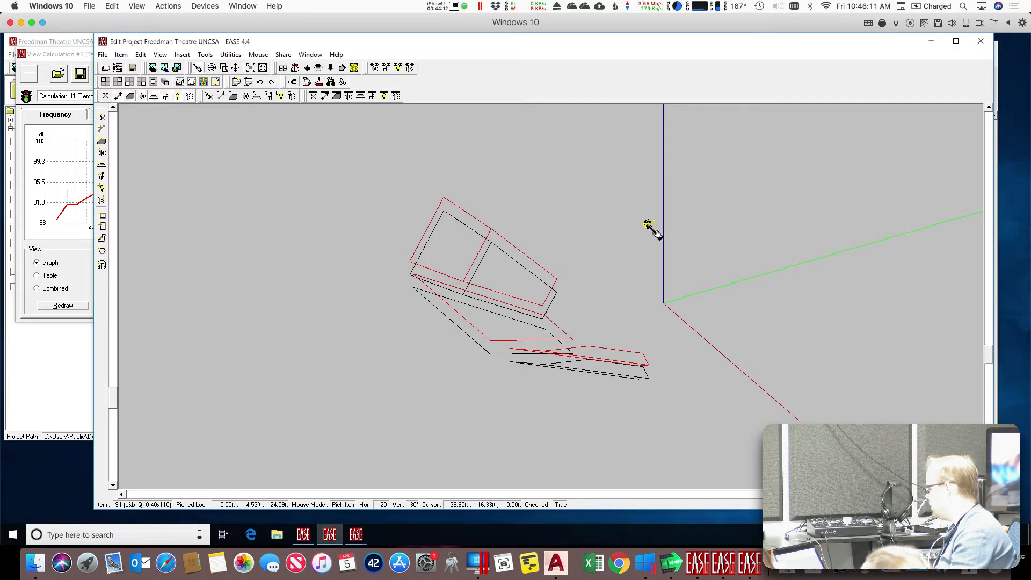
pyautogui.rightClick(647, 224)
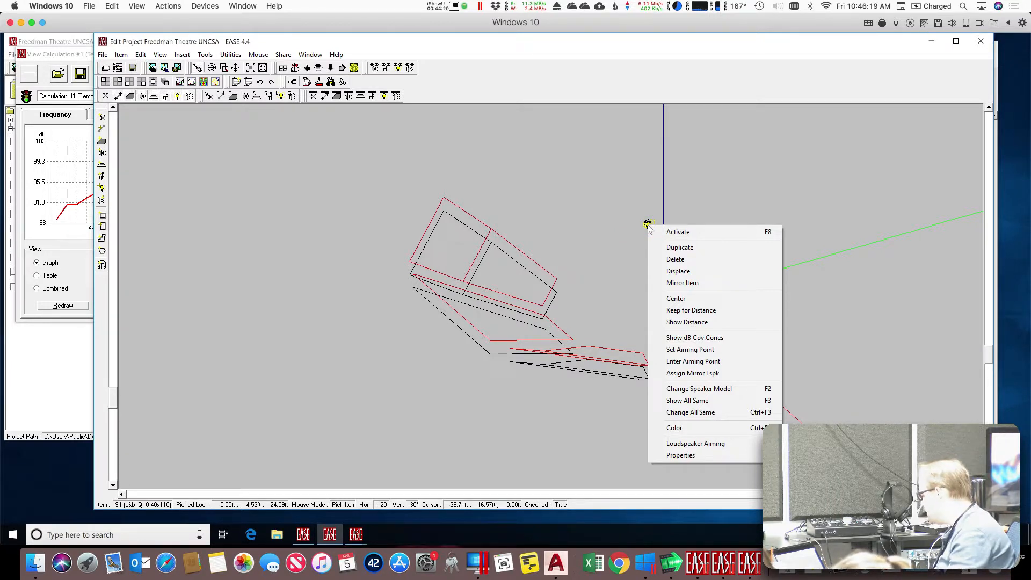
pyautogui.click(692, 443)
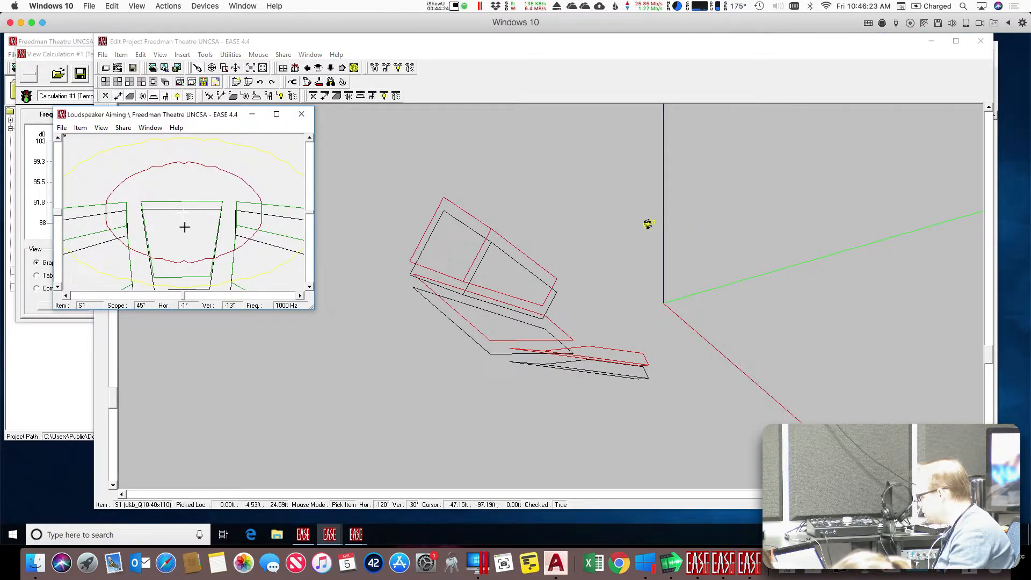
pyautogui.click(184, 227)
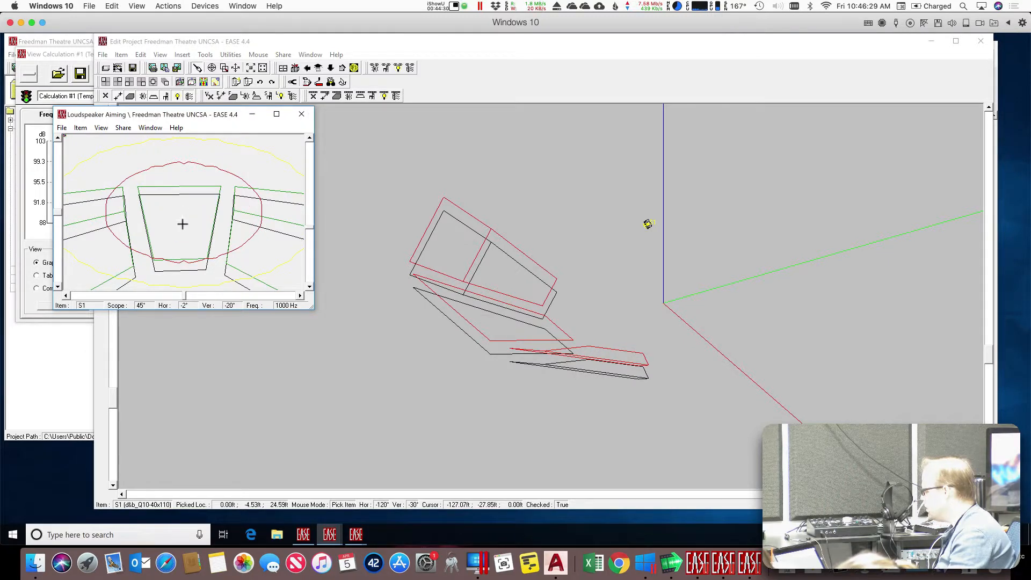
pyautogui.click(302, 115)
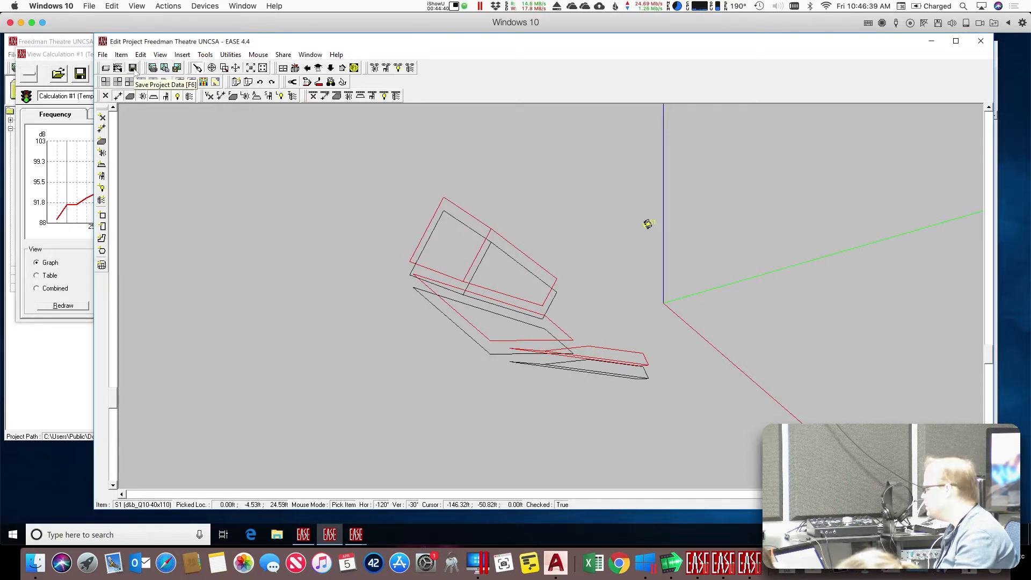
# Step: Save the re-aimed loudspeaker in the room edit, and save the project in the main EASE window
pyautogui.click(133, 68)
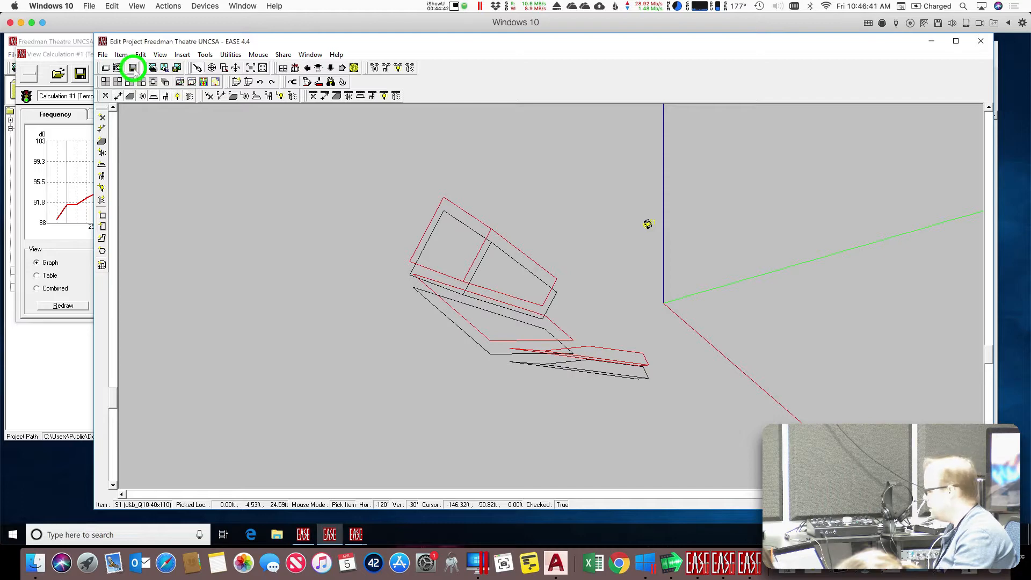
pyautogui.click(304, 535)
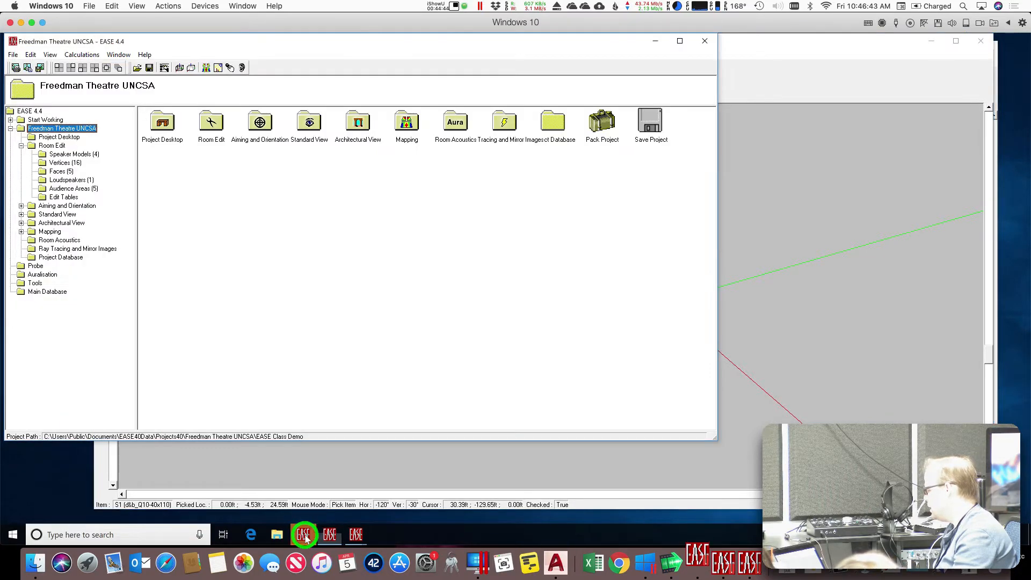
pyautogui.click(149, 68)
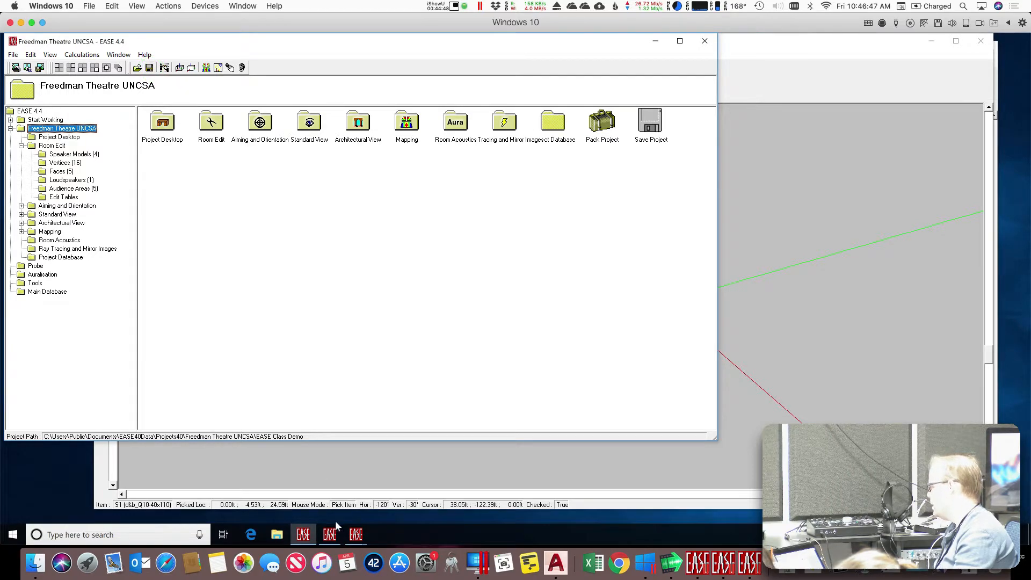
# Step: Acquire the updated project data in Standard Mapping and recalculate the Direct SPL map at 4000 Hz as Calculation #2
pyautogui.click(355, 535)
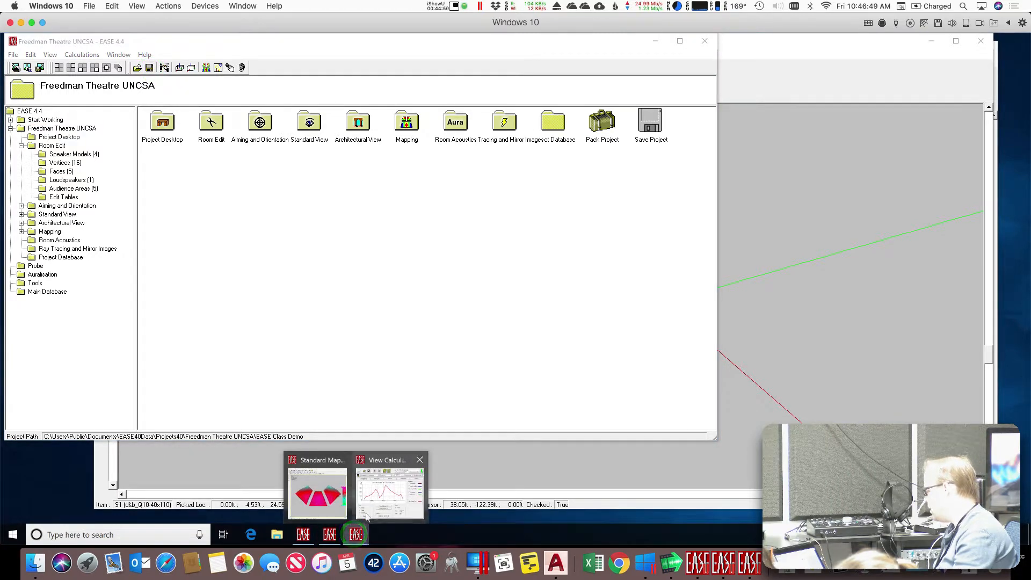
pyautogui.click(388, 489)
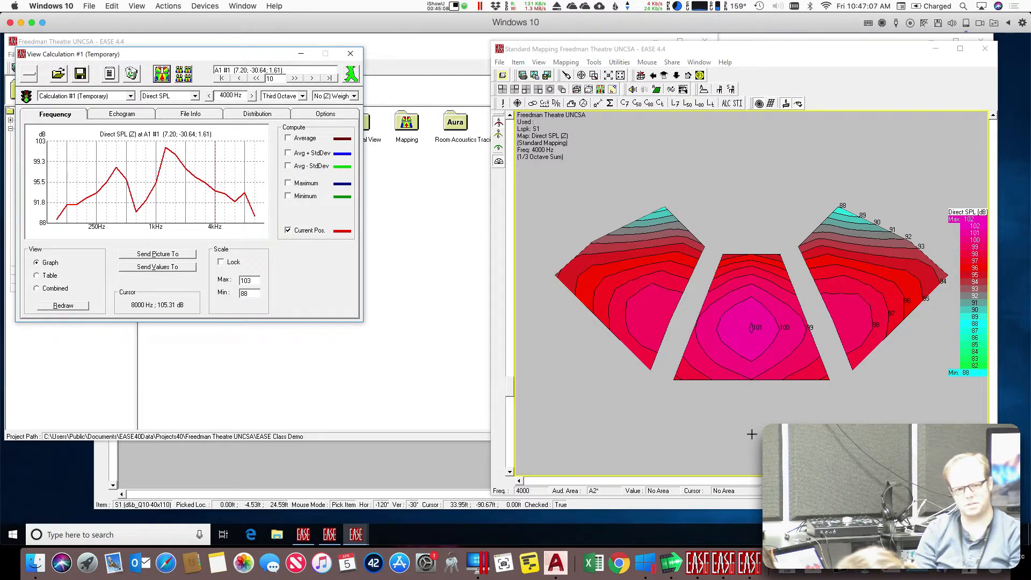
pyautogui.click(559, 49)
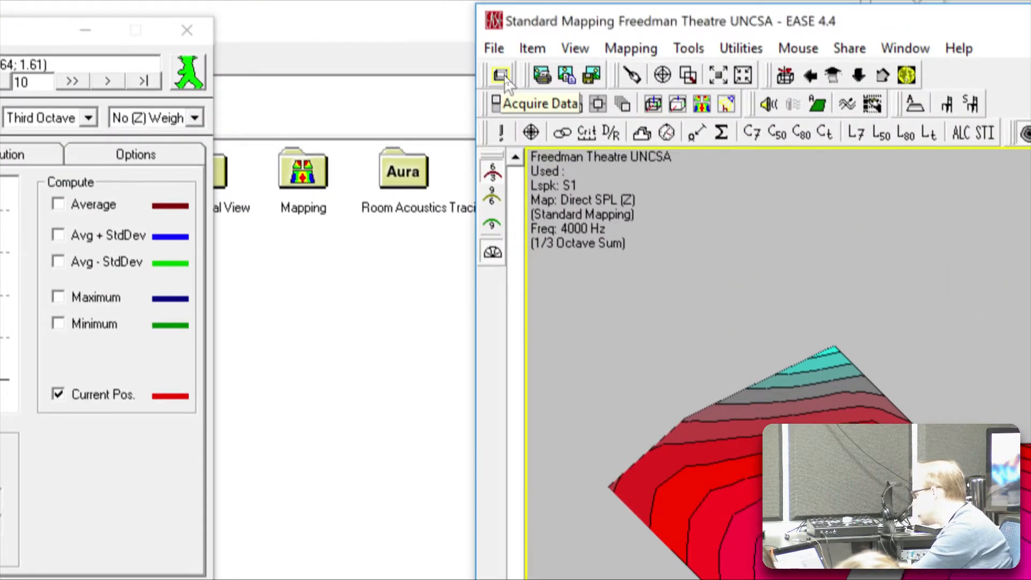
pyautogui.click(494, 48)
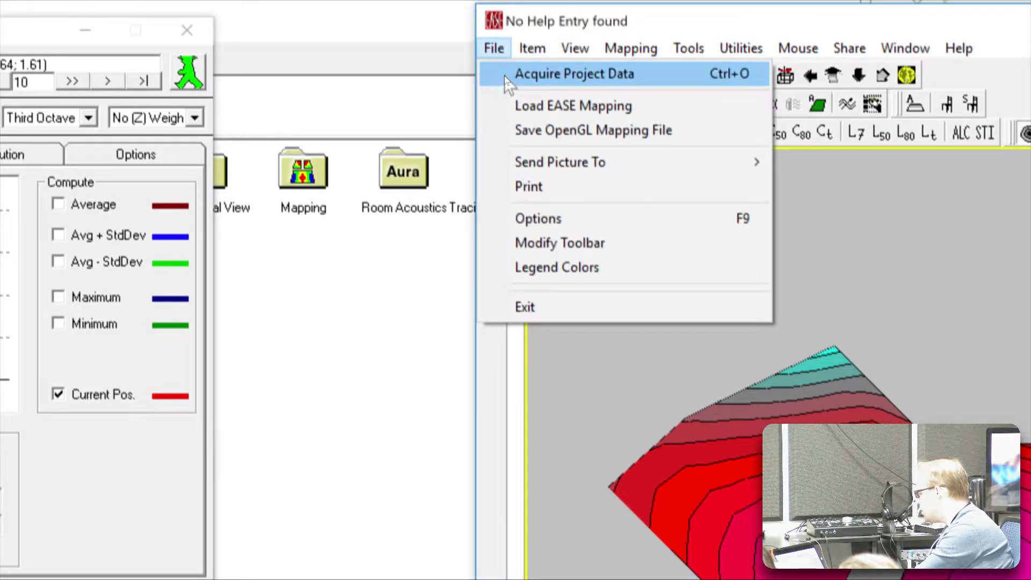
pyautogui.click(500, 59)
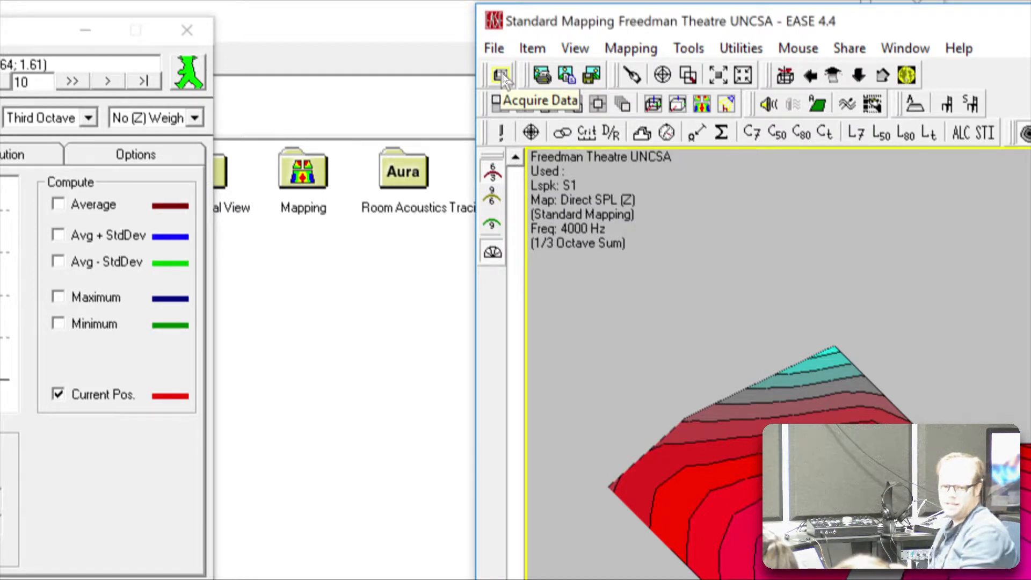
pyautogui.click(501, 75)
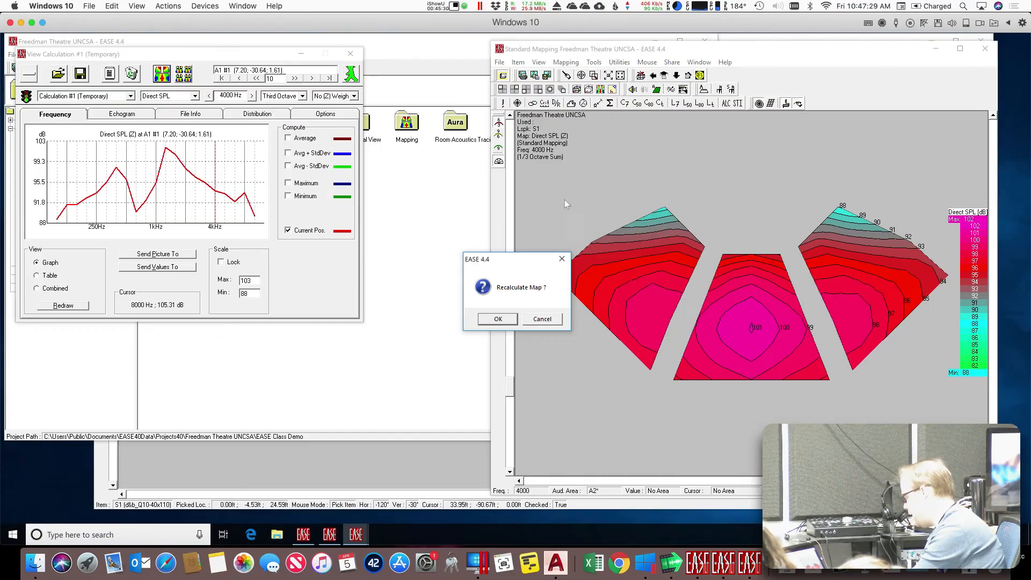
pyautogui.click(498, 319)
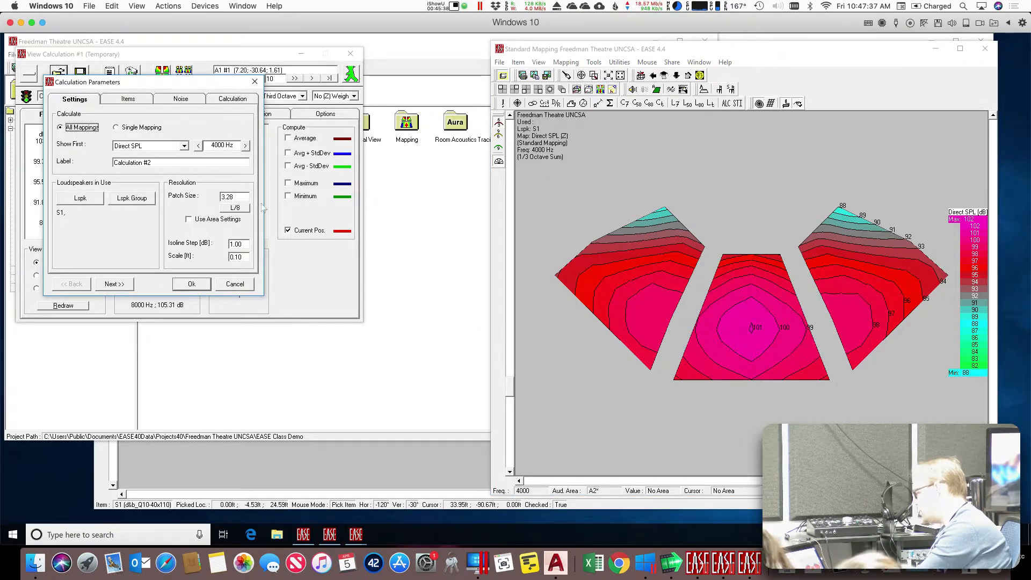
pyautogui.click(202, 288)
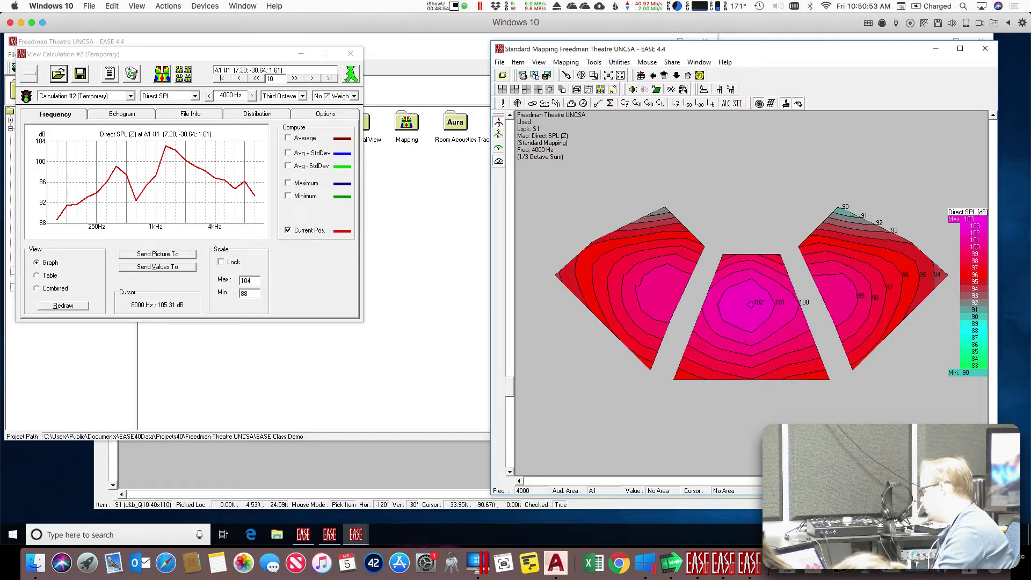
# Step: Switch to AutoCAD, examine the marked loudspeaker point relative to the seating in the theatre section drawing, and return to EASE
pyautogui.click(555, 562)
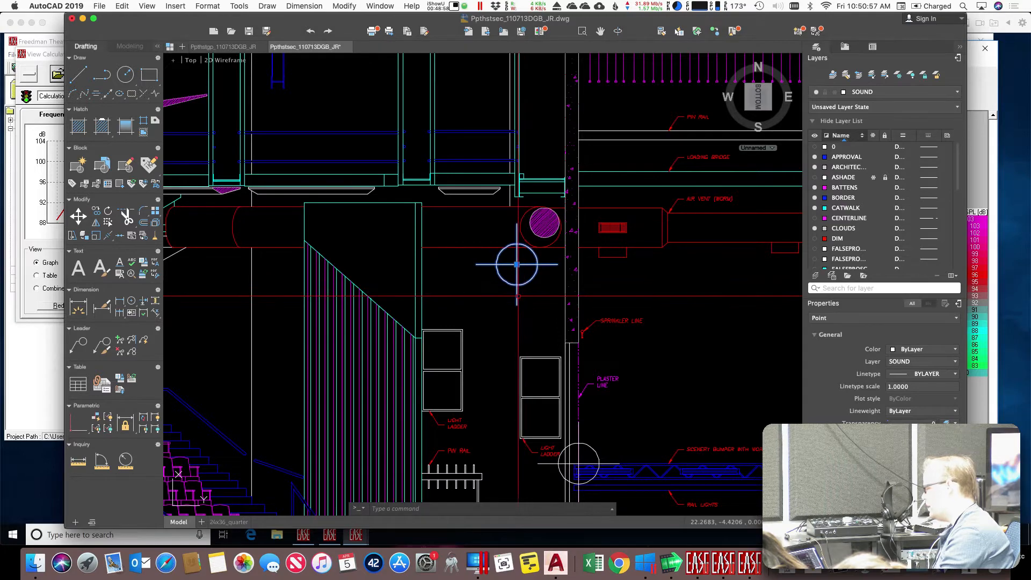
pyautogui.scroll(-10, 519, 264)
pyautogui.scroll(9, 513, 271)
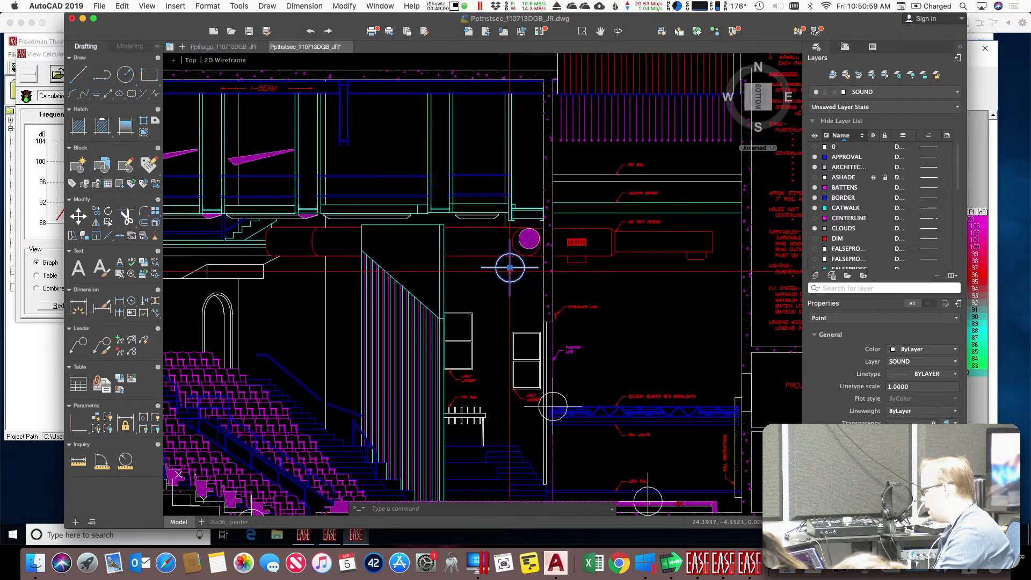
pyautogui.moveTo(511, 267); pyautogui.dragTo(538, 171, button='middle')
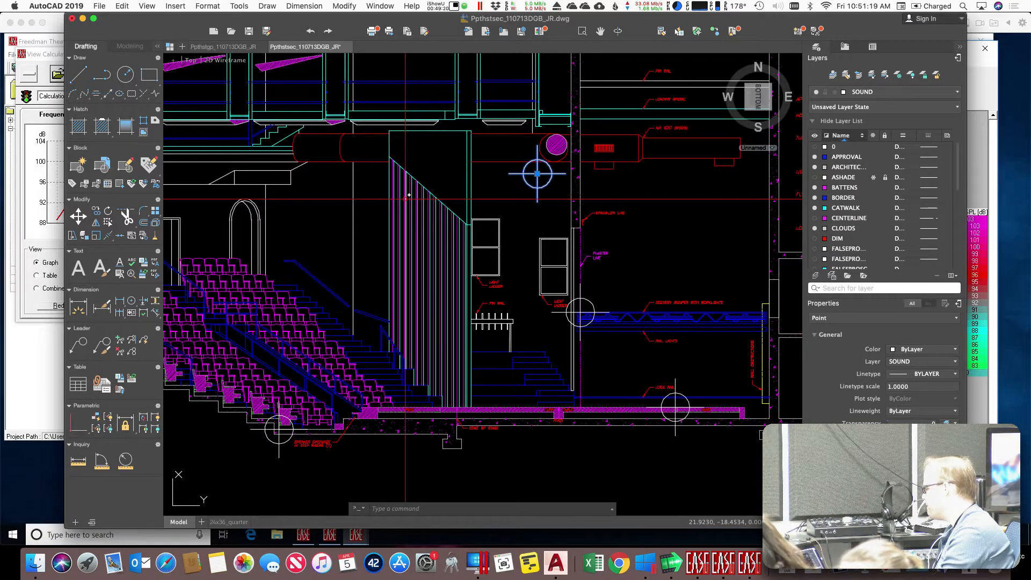
pyautogui.scroll(5, 497, 56)
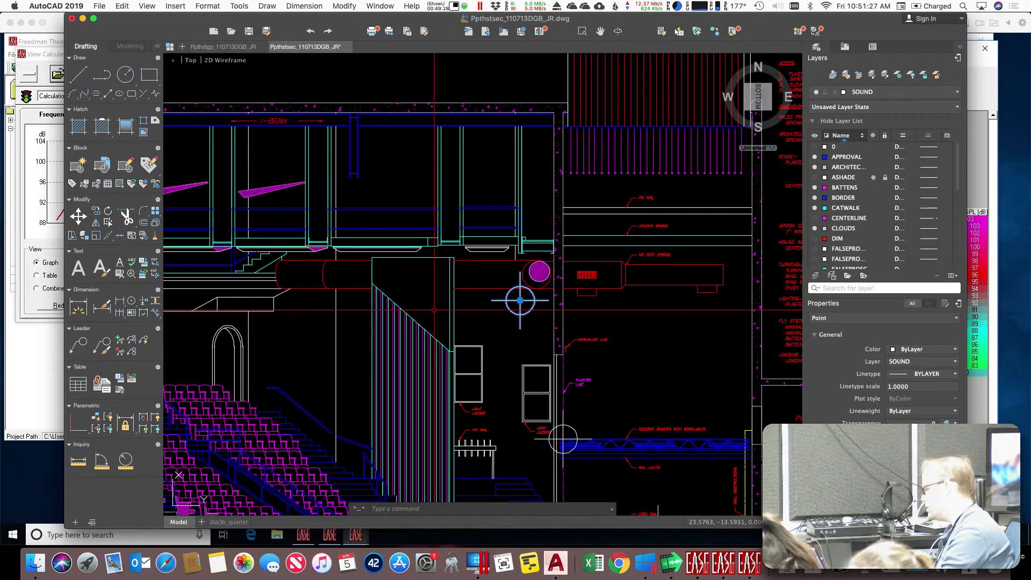
pyautogui.moveTo(520, 301); pyautogui.dragTo(529, 201, button='middle')
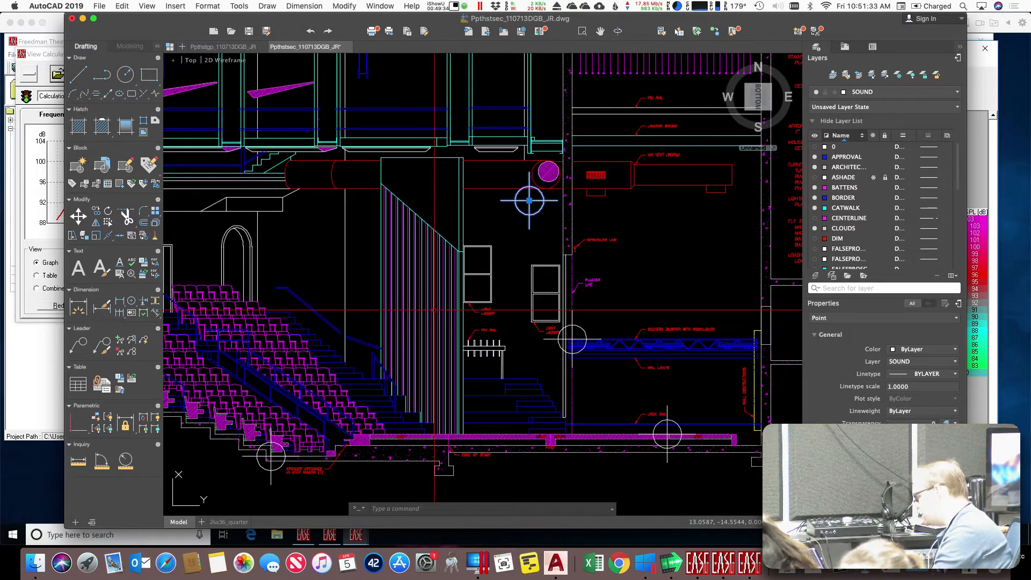
pyautogui.click(749, 565)
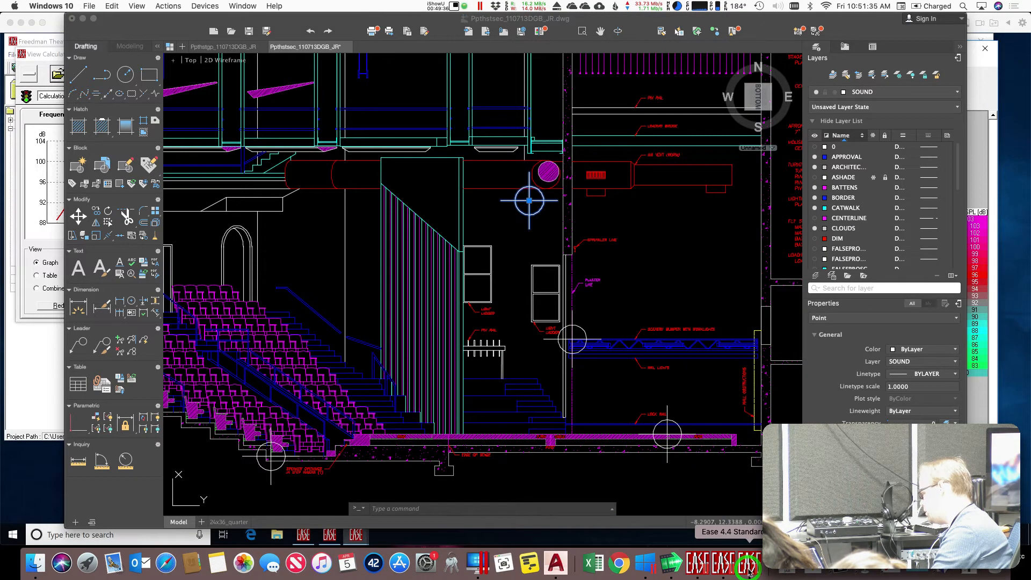